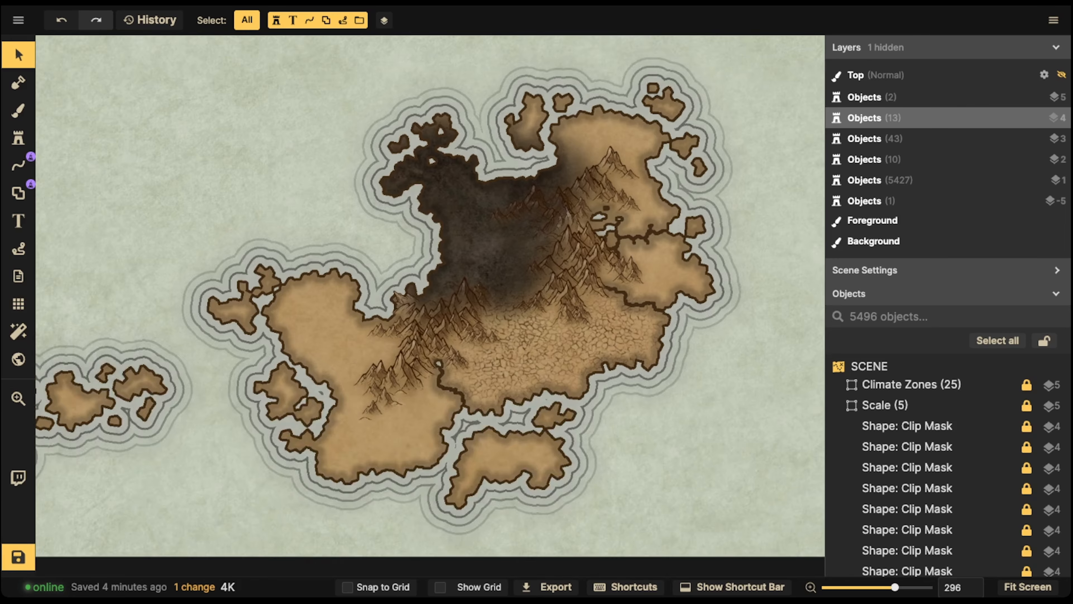
scroll(531, 297, "up", 2)
scroll(478, 296, "down", 2)
scroll(465, 275, "down", 3)
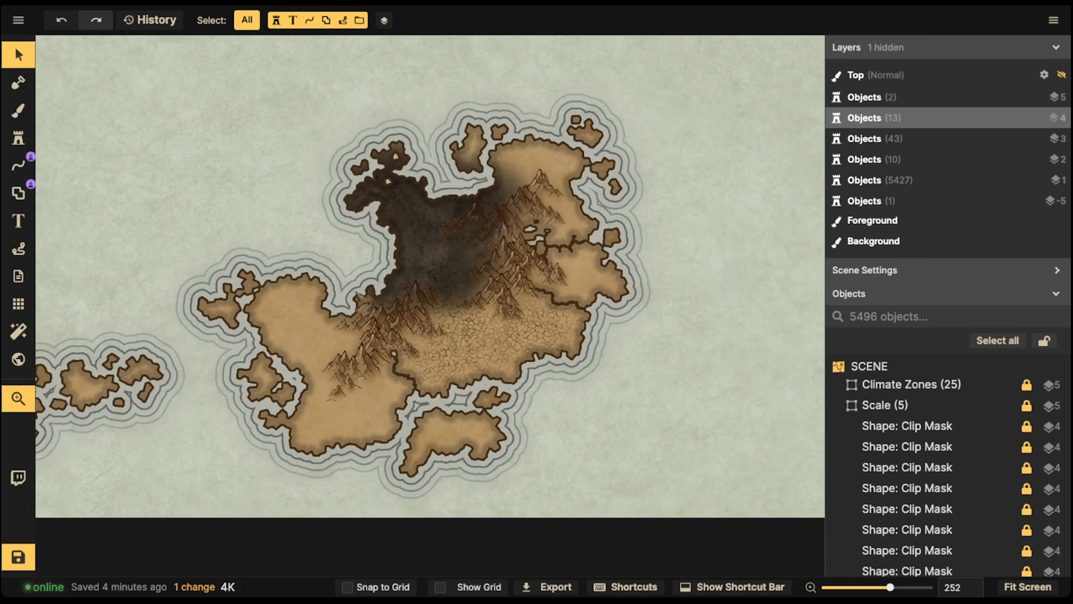
scroll(448, 365, "up", 3)
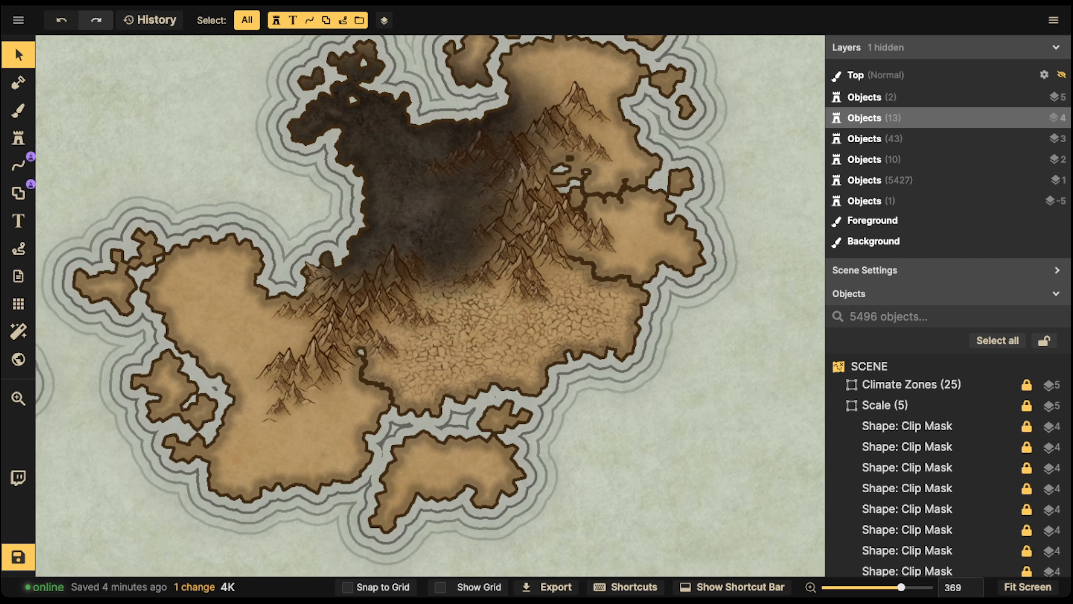
scroll(391, 181, "down", 2)
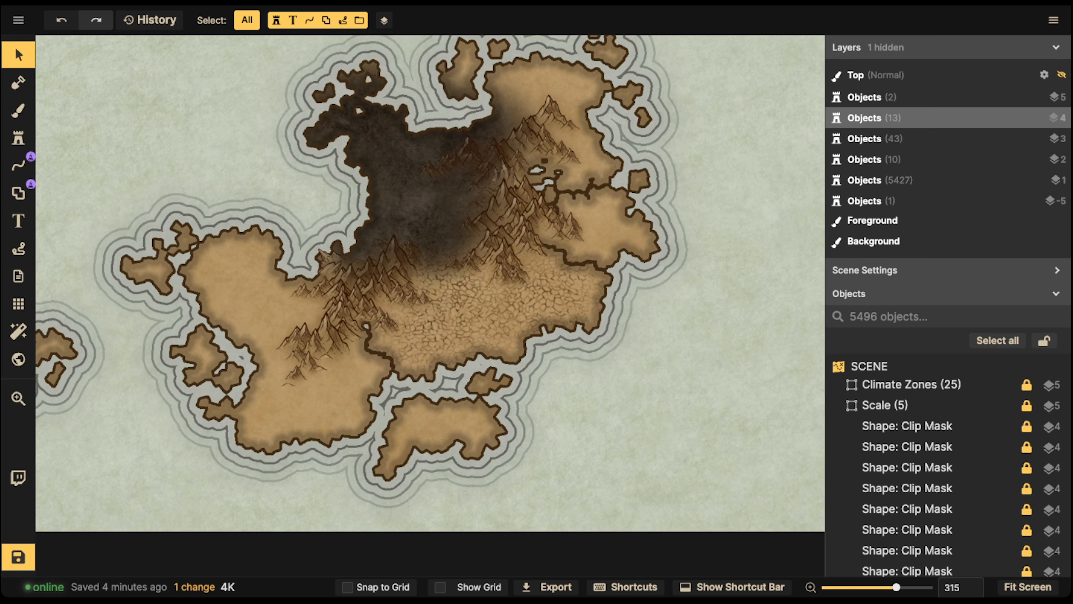
scroll(300, 225, "up", 3)
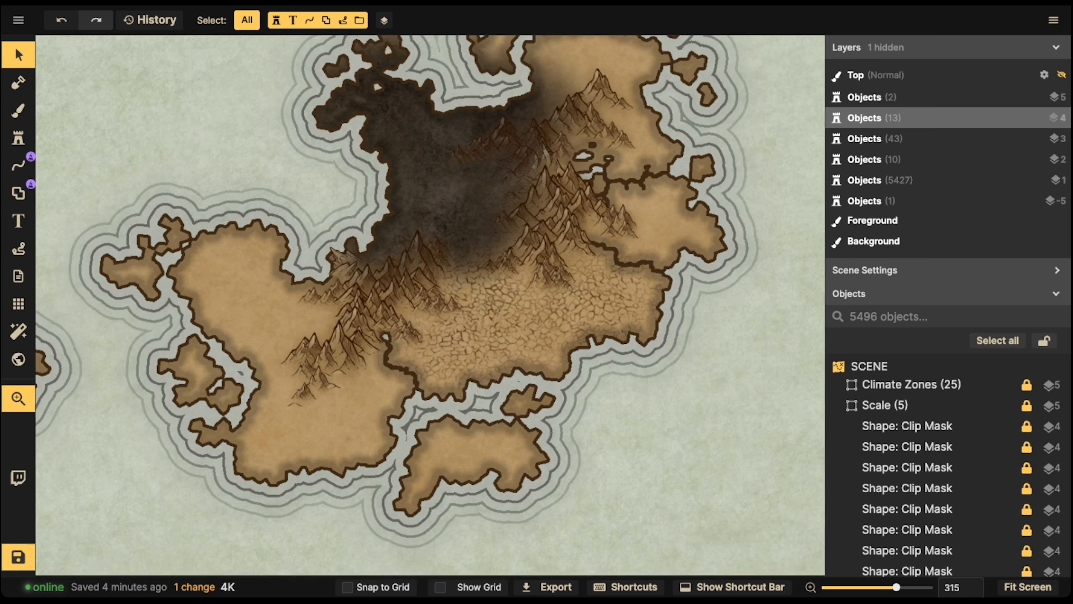
Step: Place a smoking volcano stamp from the Parchment World catalog at scale 50 on the northwestern coast of the continent
left_click_drag(299, 225, 453, 245)
left_click(18, 138)
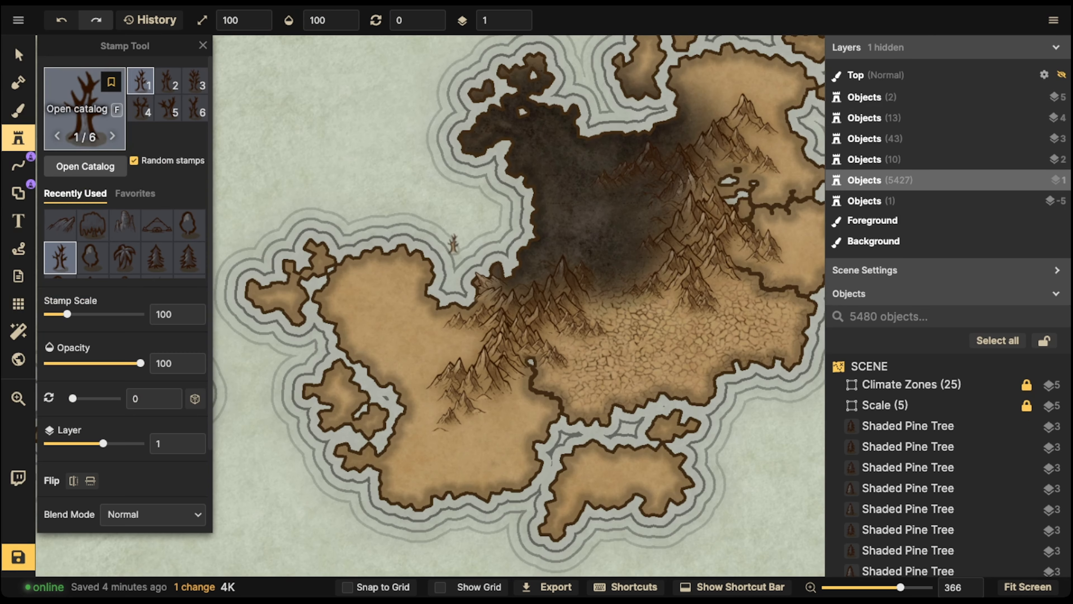
key("f")
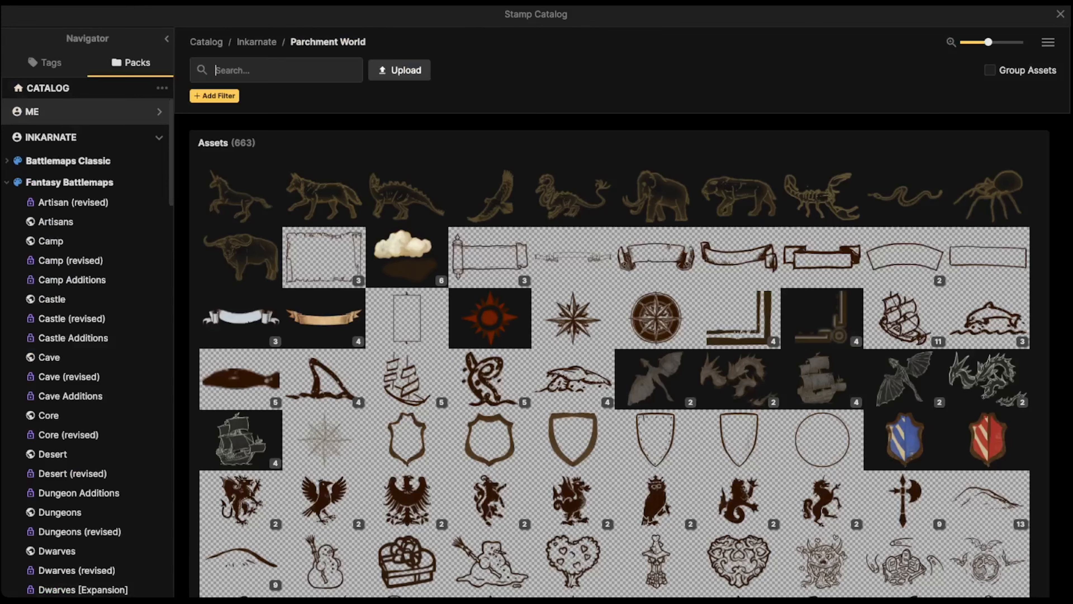
scroll(573, 330, "down", 5)
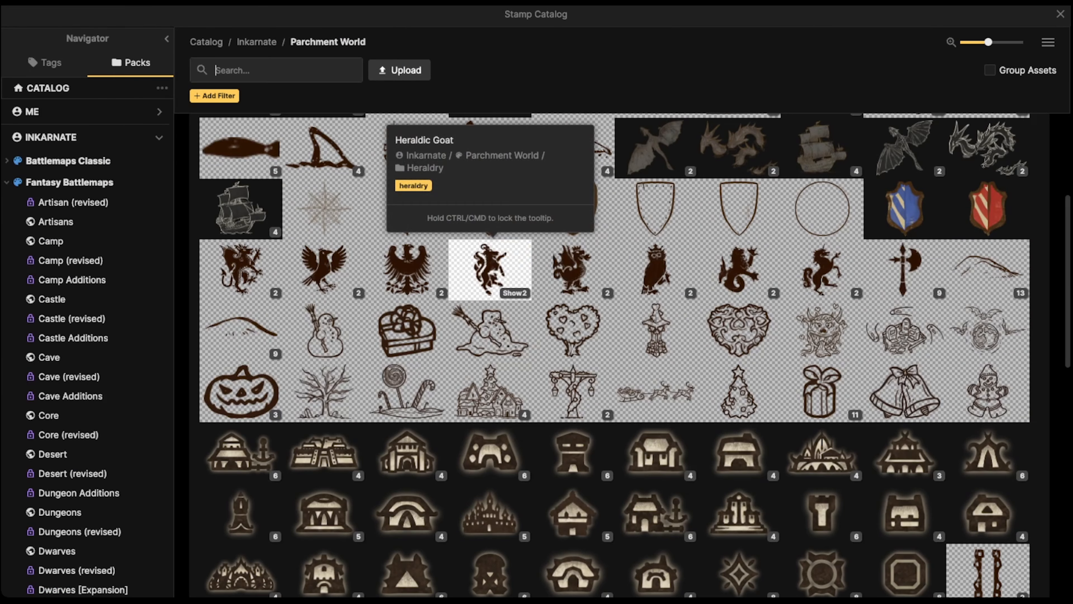
scroll(407, 288, "down", 2)
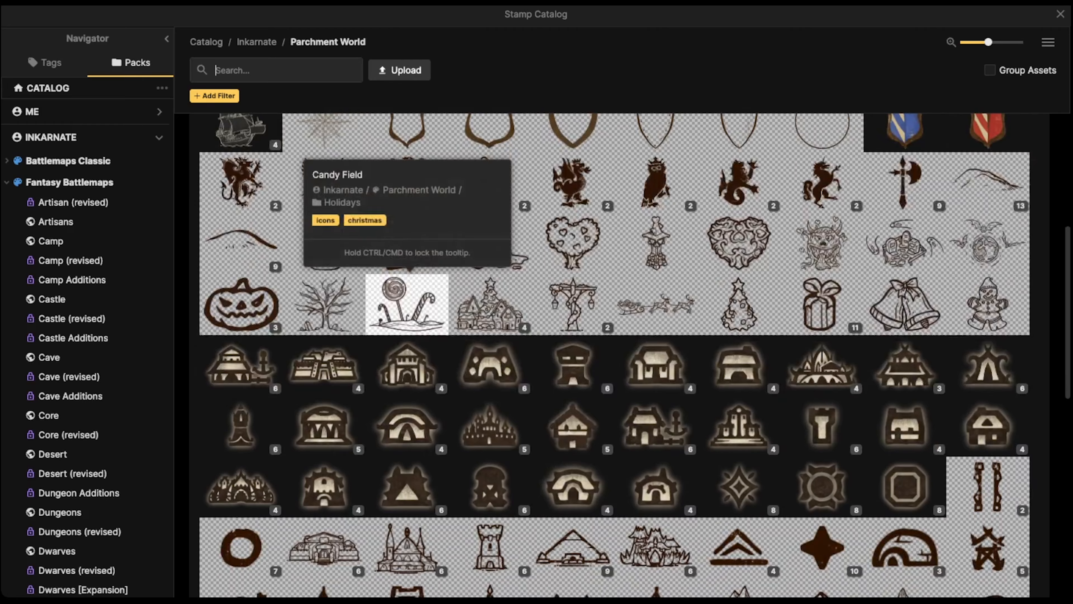
scroll(407, 296, "down", 6)
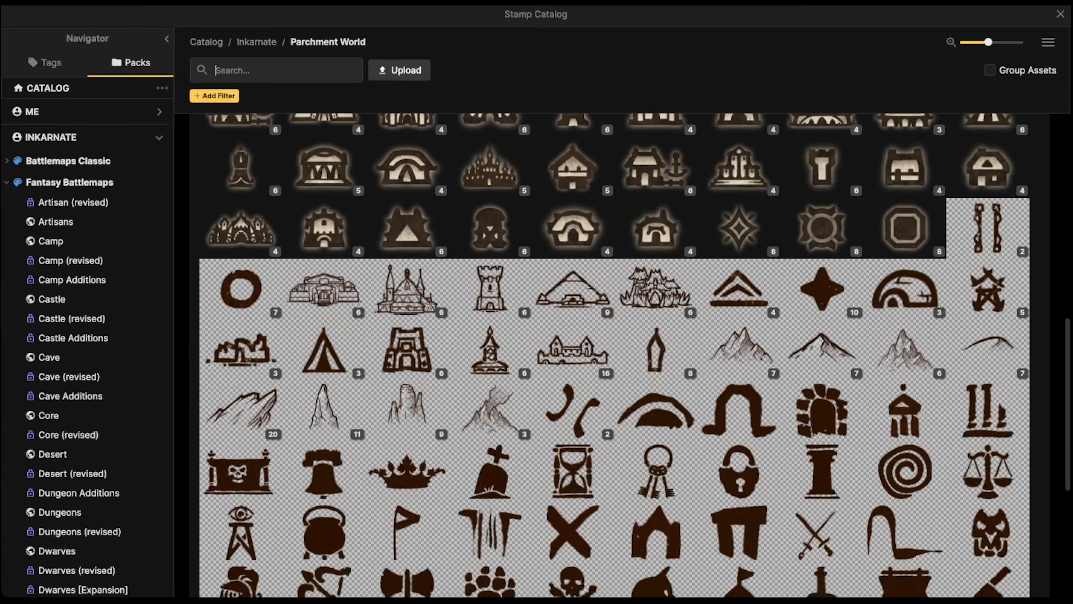
left_click(490, 408)
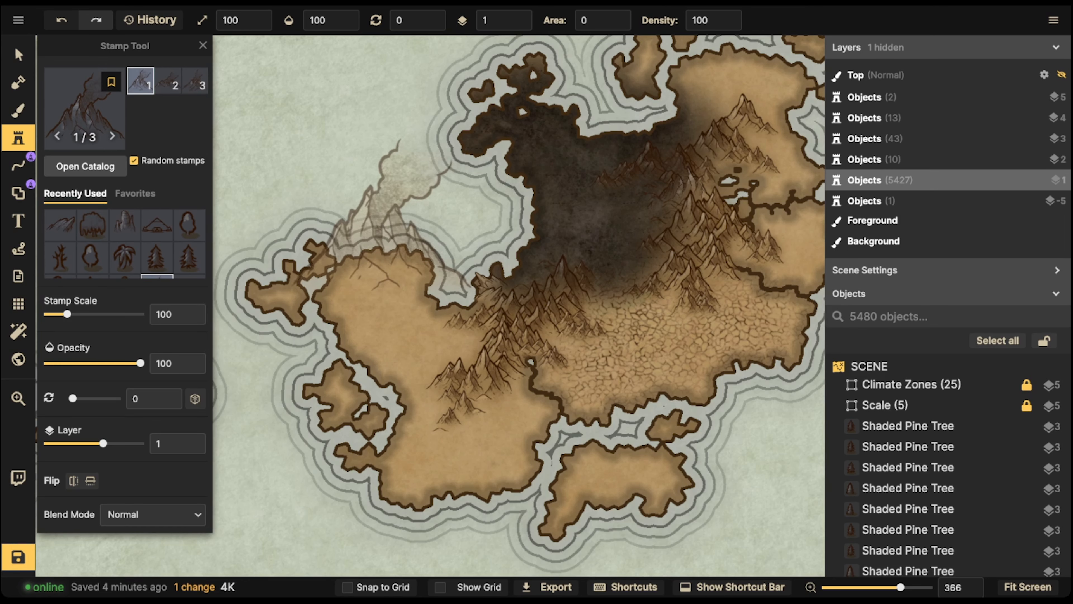
scroll(385, 214, "down", 4)
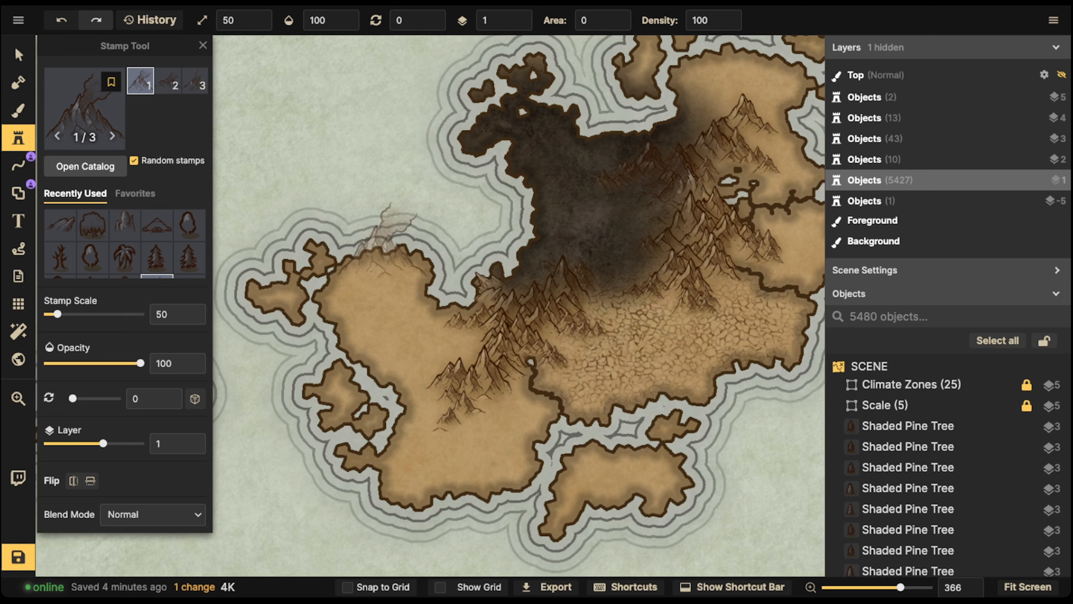
left_click(382, 243)
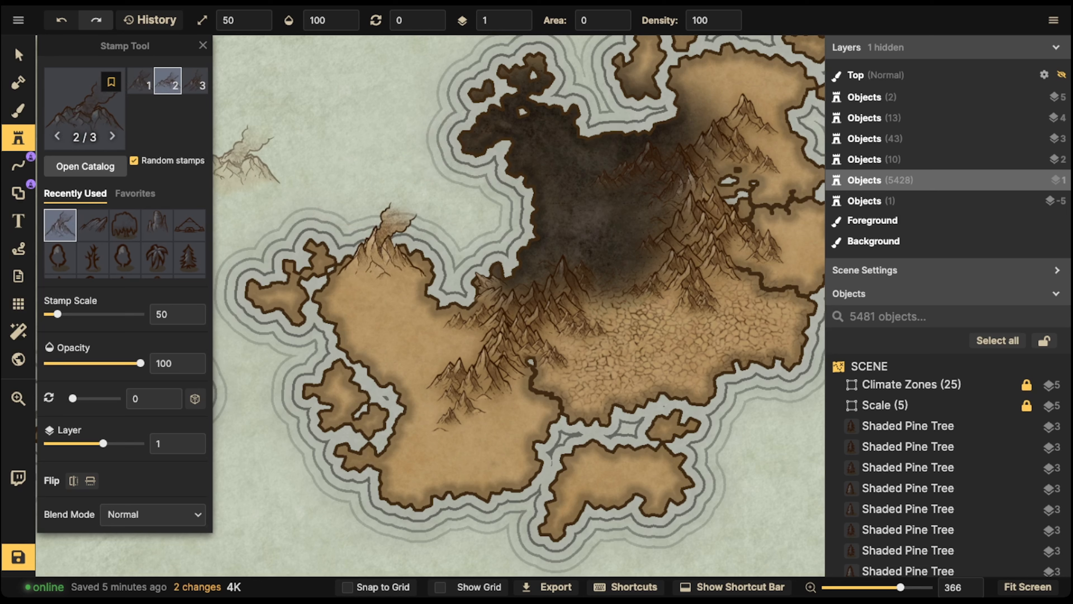
Step: Enlarge the placed volcano to scale 53 and fine-tune its position on the northwestern headland
left_click(18, 55)
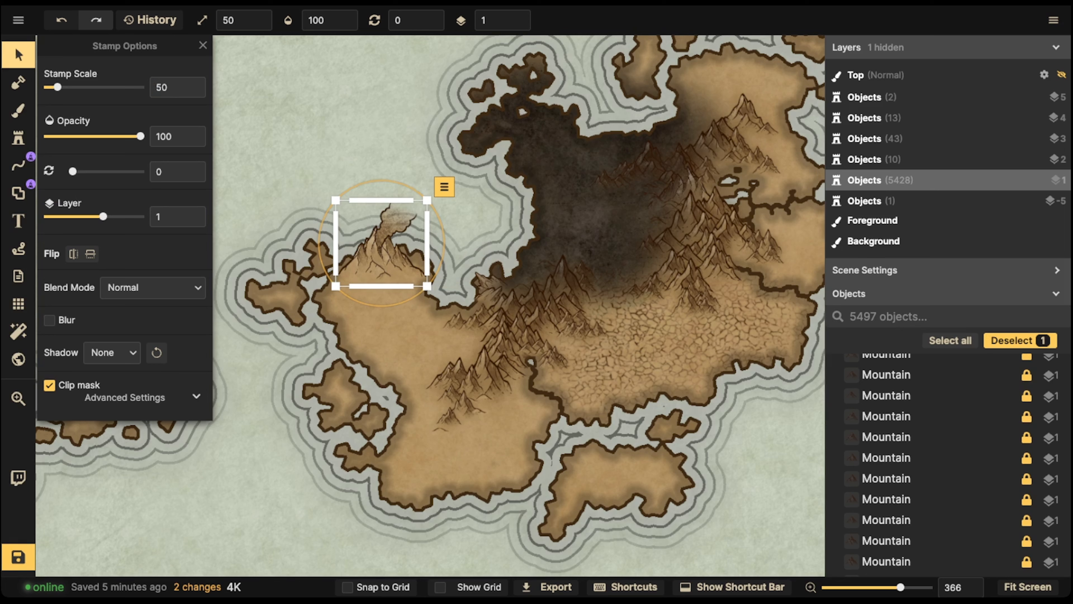
left_click_drag(336, 243, 339, 243)
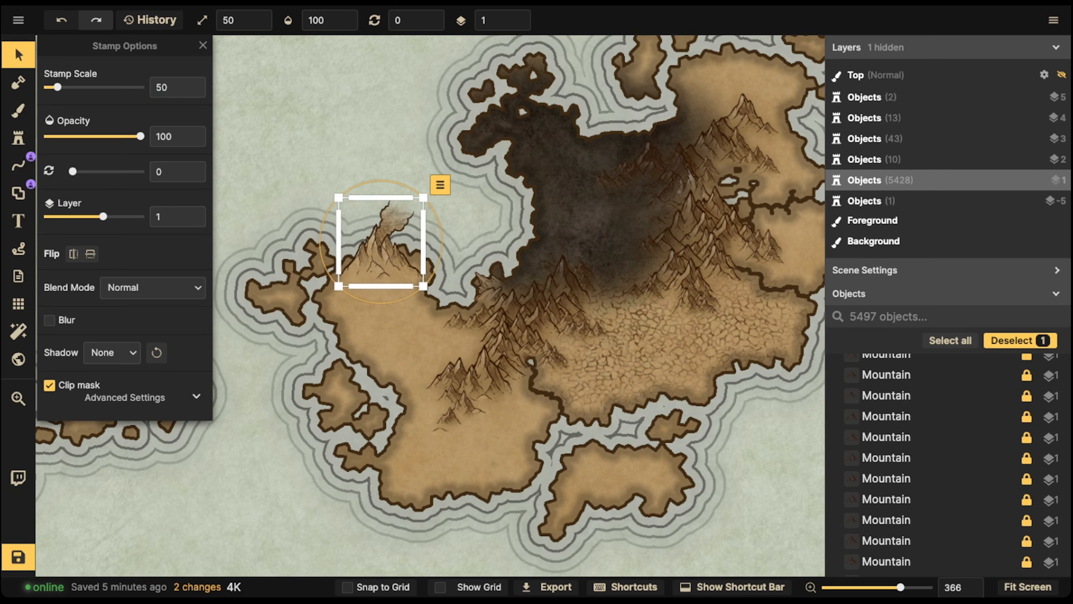
mouse_move(380, 241)
left_mouse_down()
mouse_move(514, 260)
mouse_move(391, 227)
left_mouse_up()
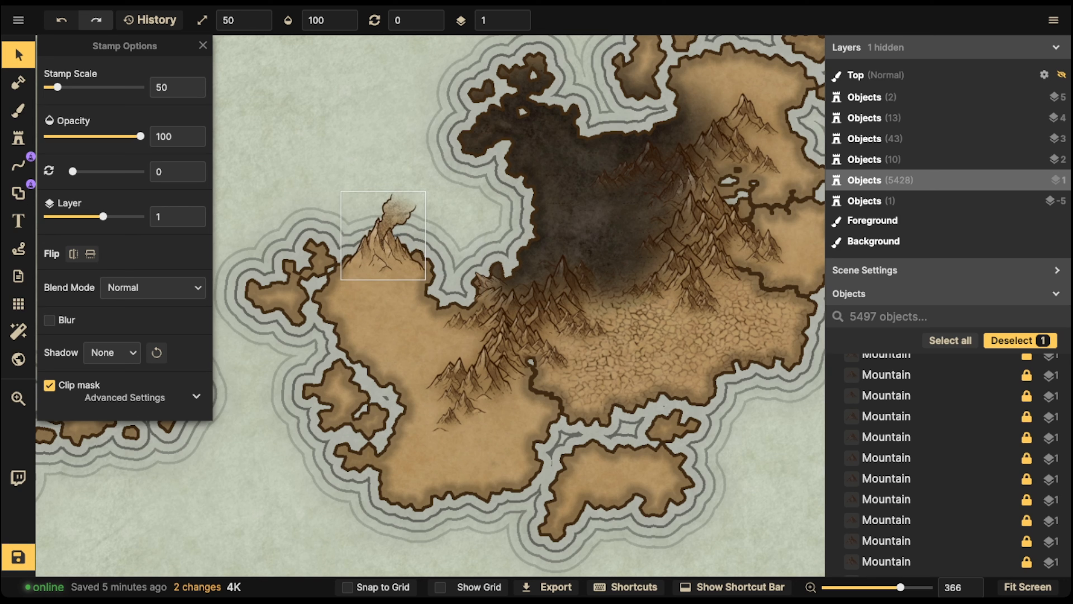
left_click_drag(425, 191, 431, 186)
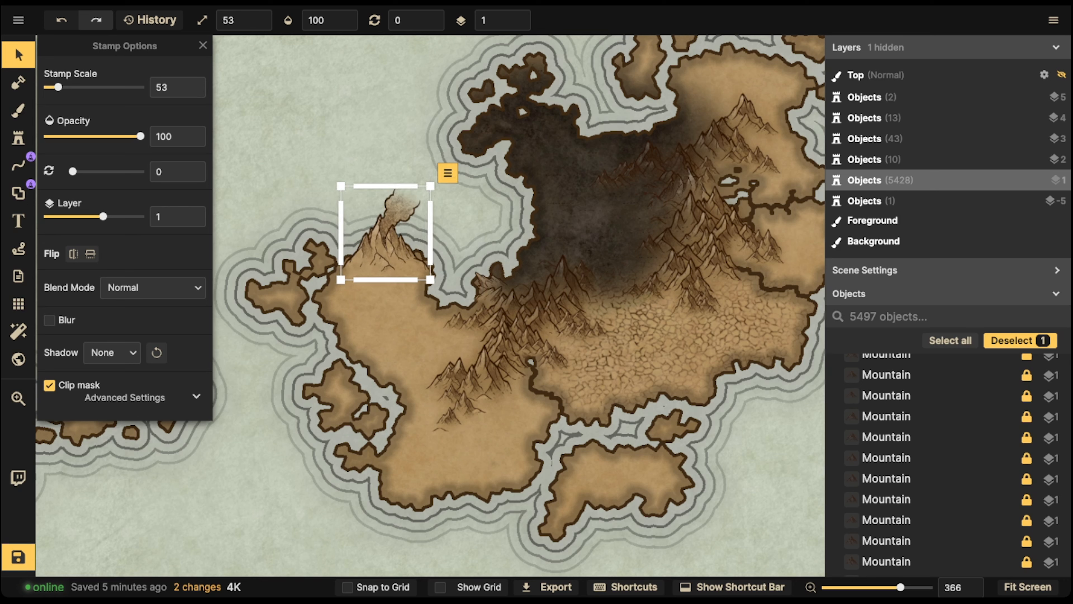
left_click_drag(385, 239, 383, 247)
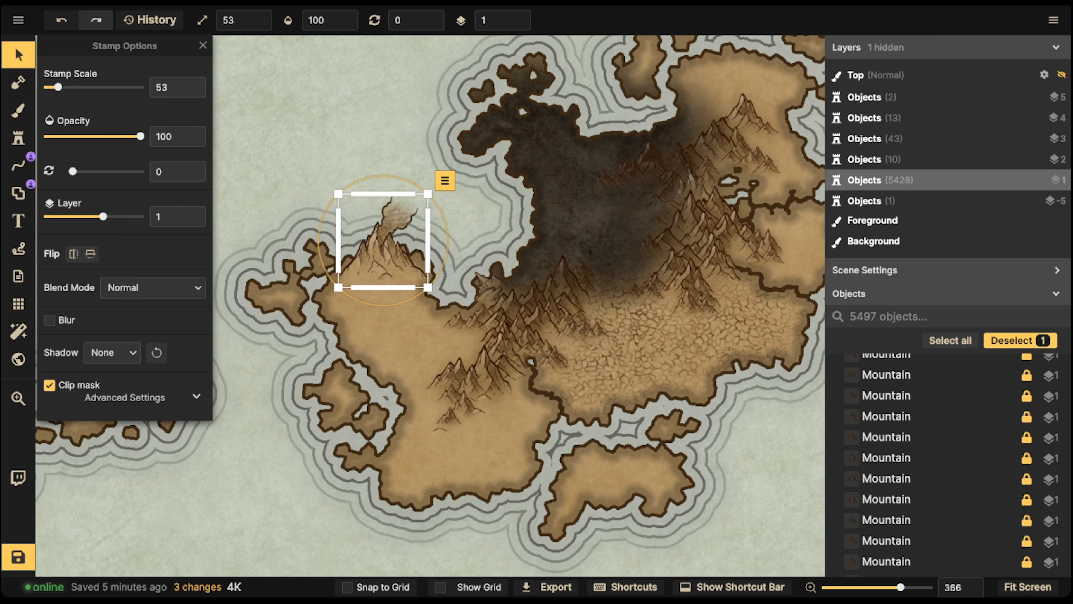
left_click_drag(427, 241, 388, 244)
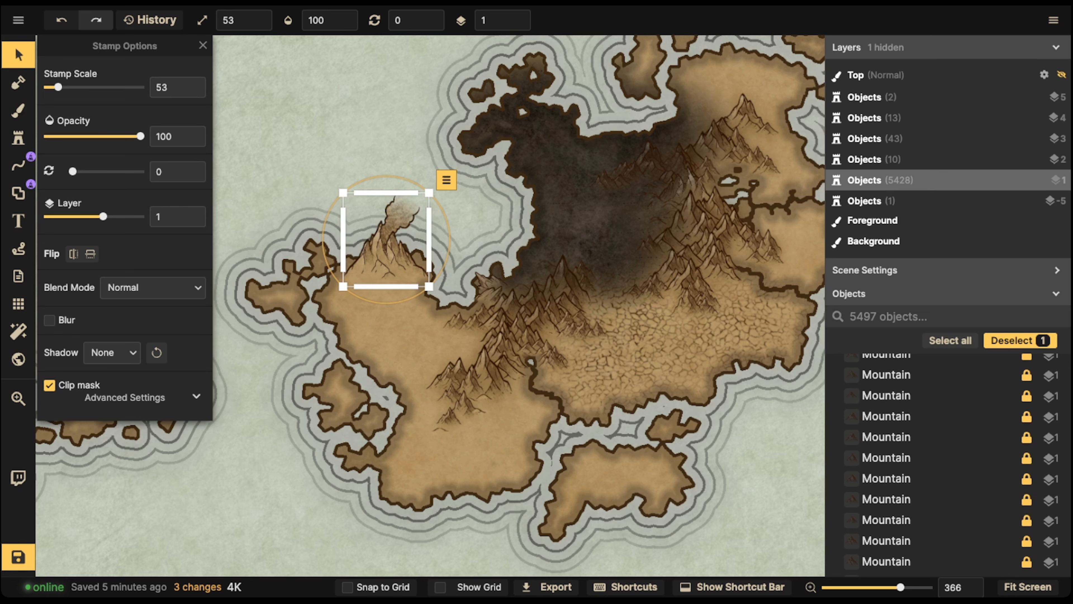
left_click_drag(388, 244, 383, 242)
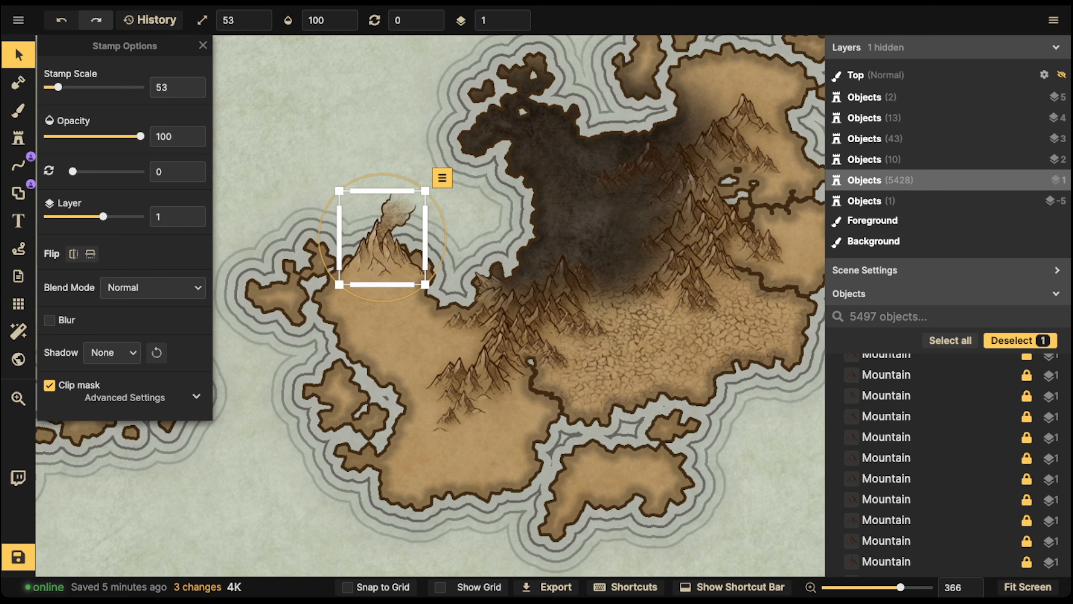
Step: Delete the two Jagged Rock stamps beside the inlet at the northwestern end of the central mountain range
scroll(509, 377, "up", 5)
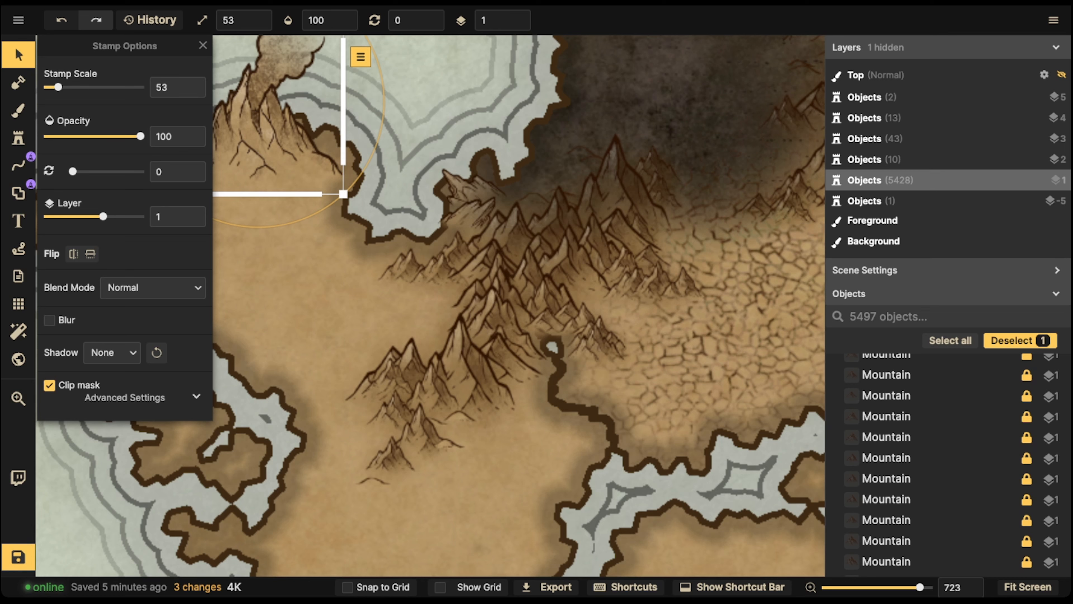
left_click(470, 189)
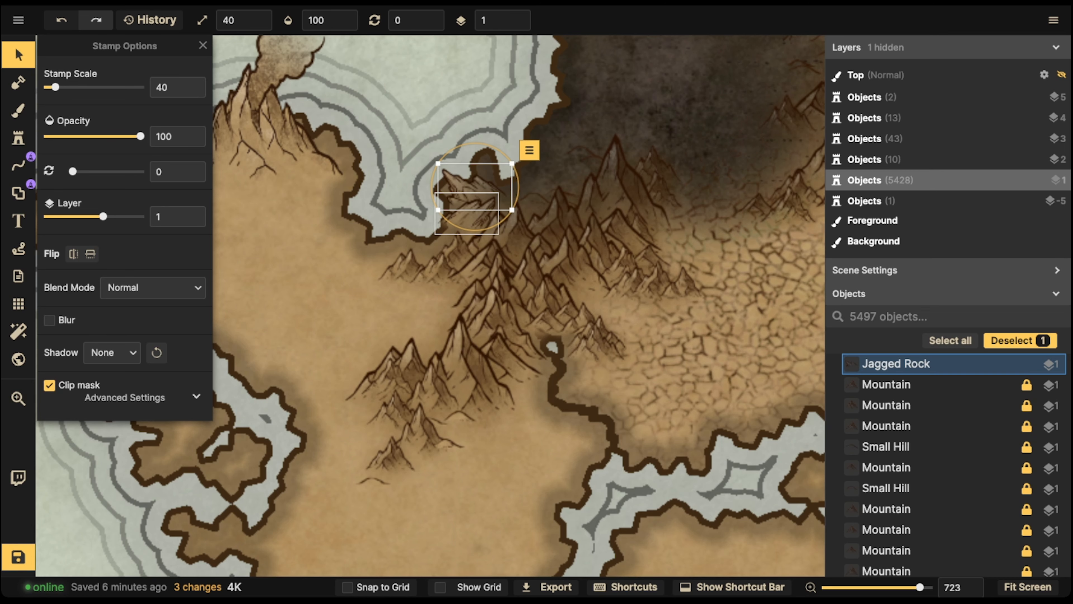
key("Delete")
key("Delete")
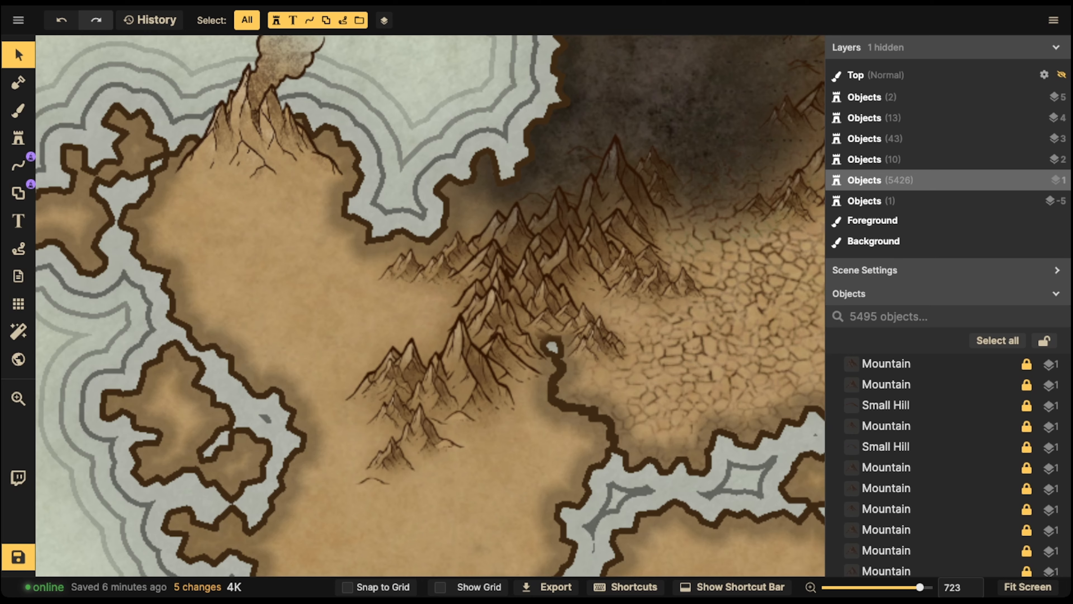
Step: Pick the Karst stamps from the catalog and place two at scale 33 at the volcano's western foot
scroll(249, 184, "down", 5)
left_click_drag(249, 184, 297, 237)
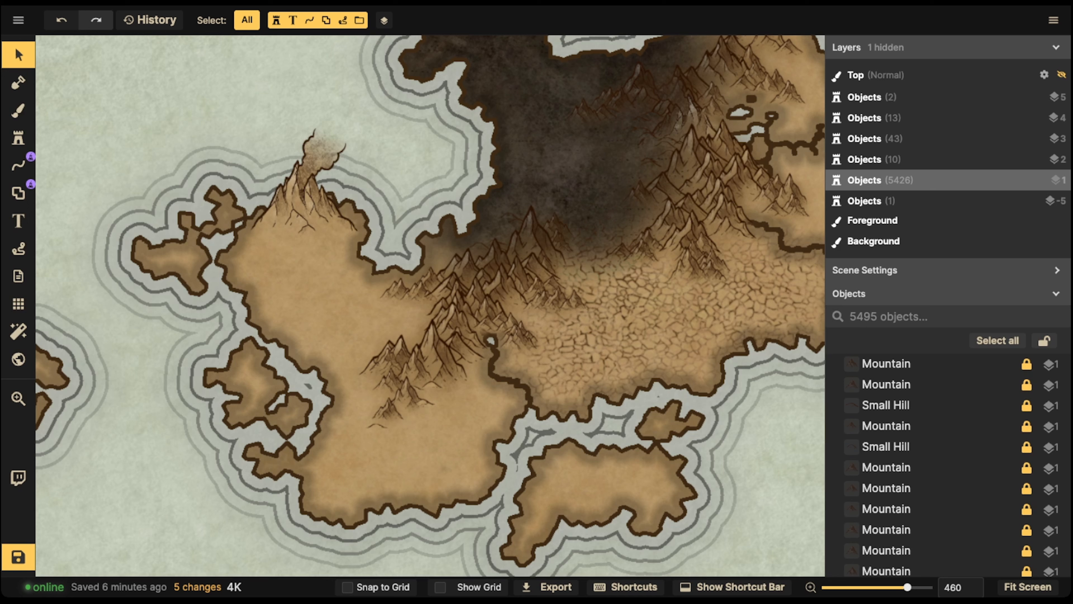
left_click(304, 190)
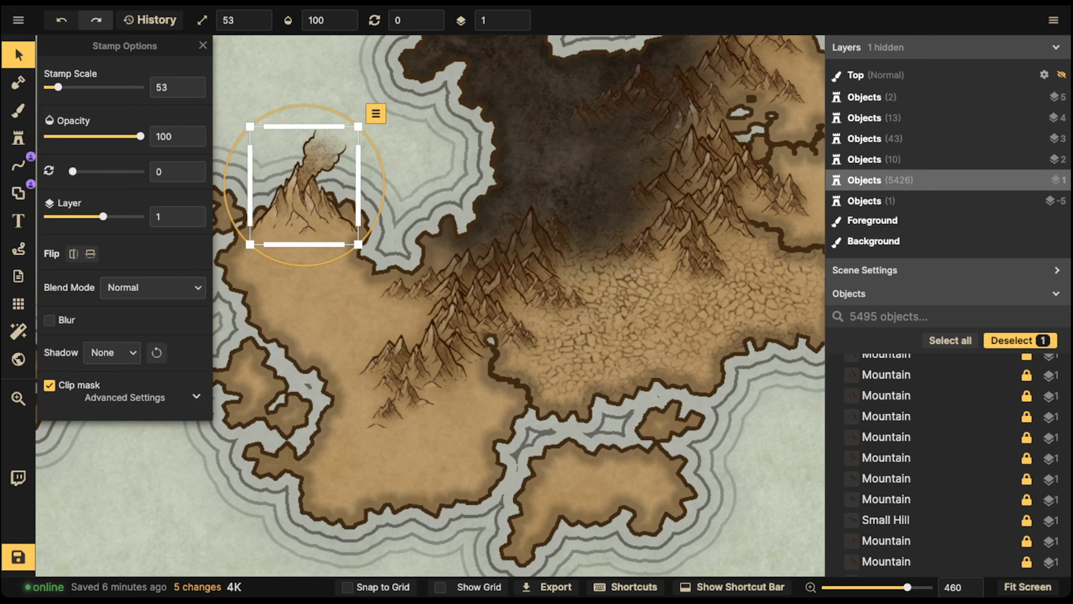
left_click(17, 138)
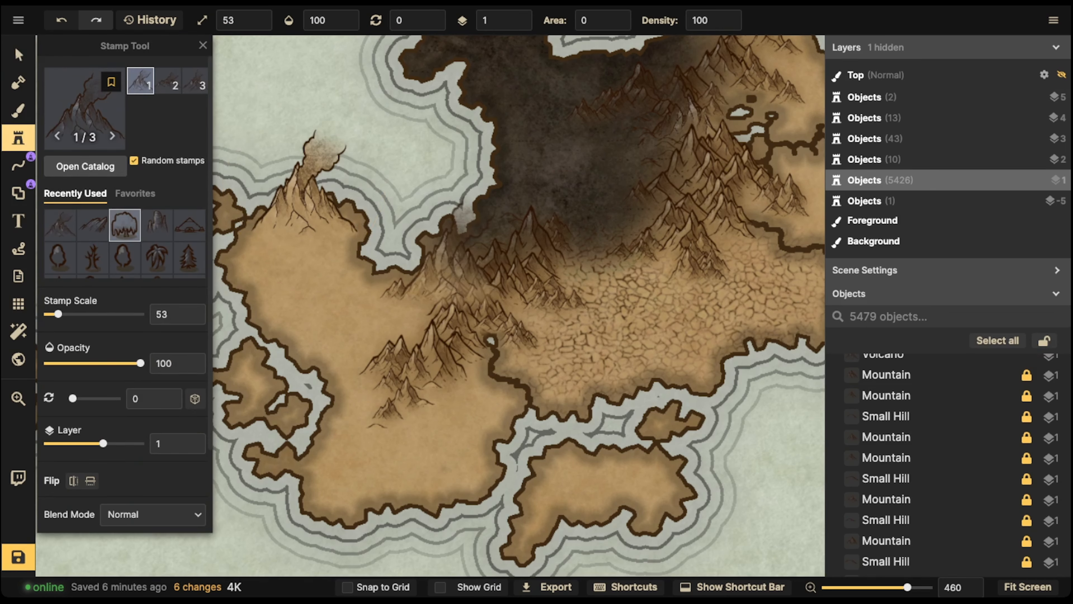
left_click(85, 109)
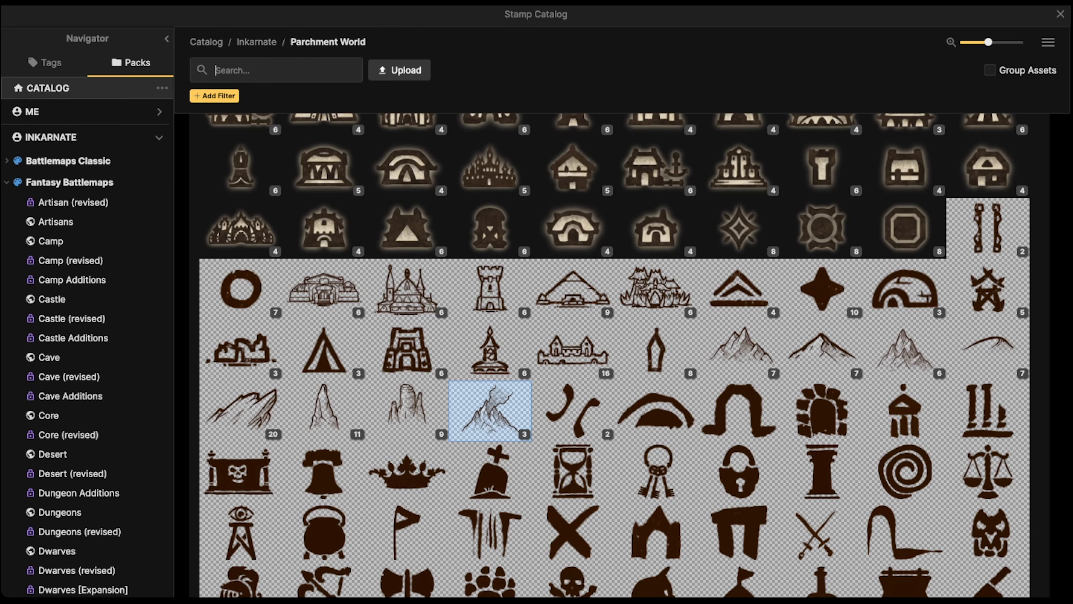
left_click(324, 408)
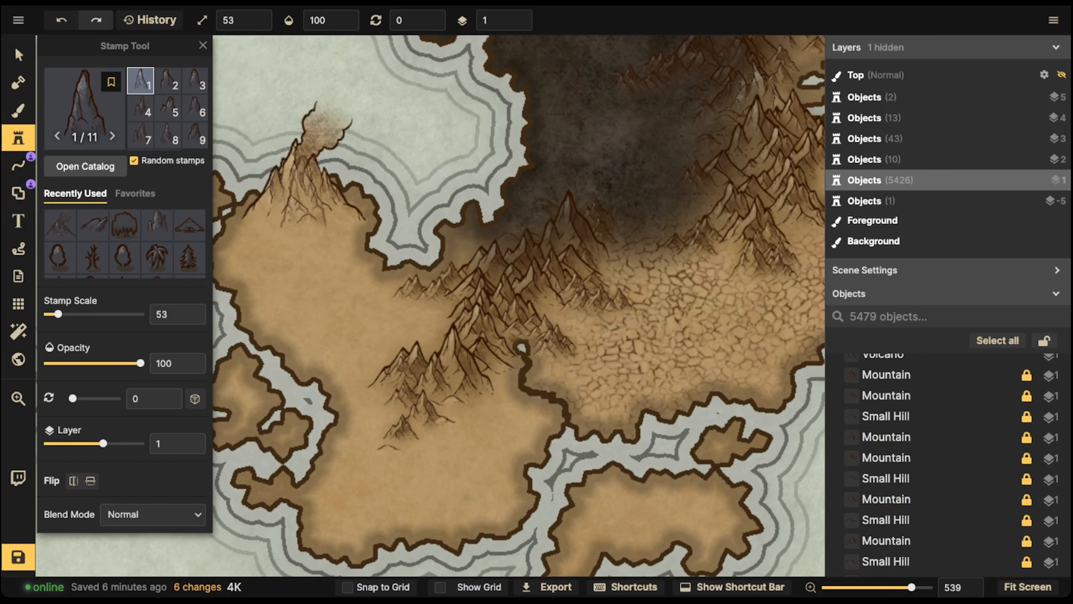
key("bracketleft")
key("bracketleft")
key("space")
left_click_drag(297, 228, 450, 233)
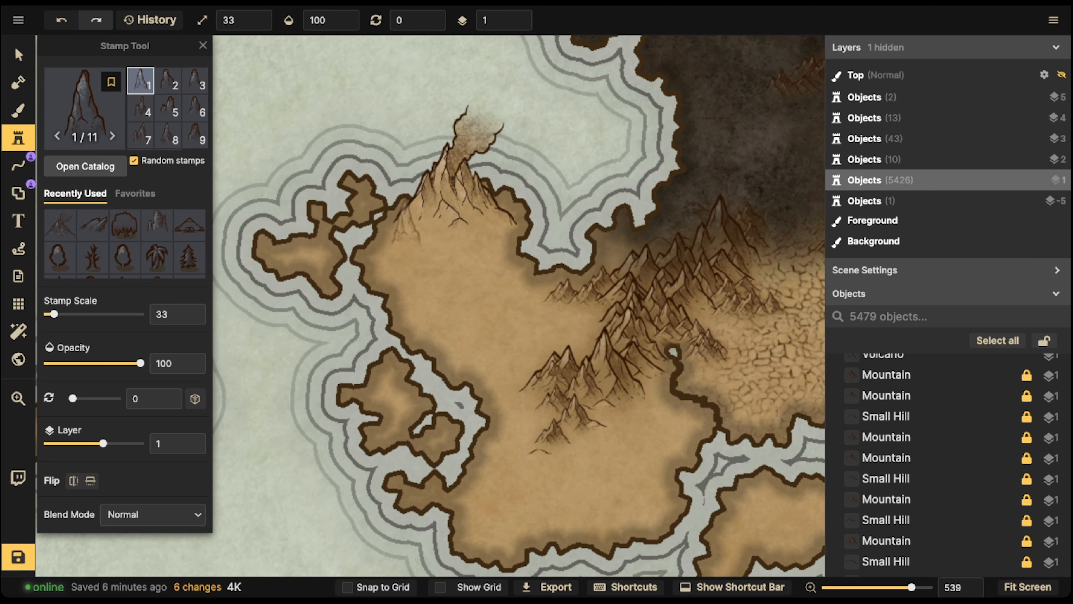
left_click(406, 224)
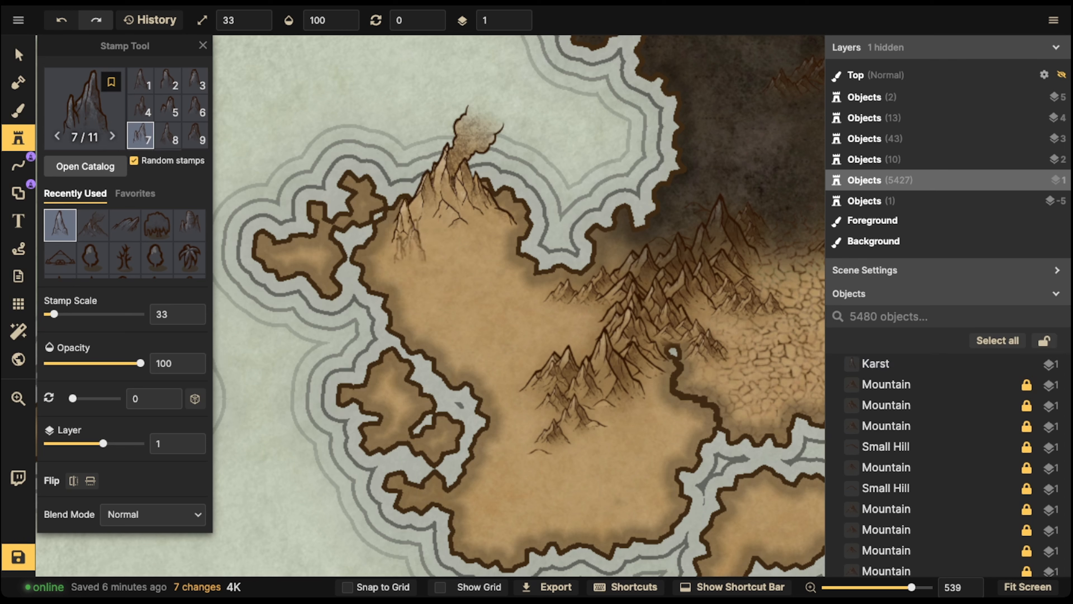
left_click(405, 241)
Step: Add three more Karst stamps at scale 33 along the volcano's southern and southeastern foot
left_click(493, 217)
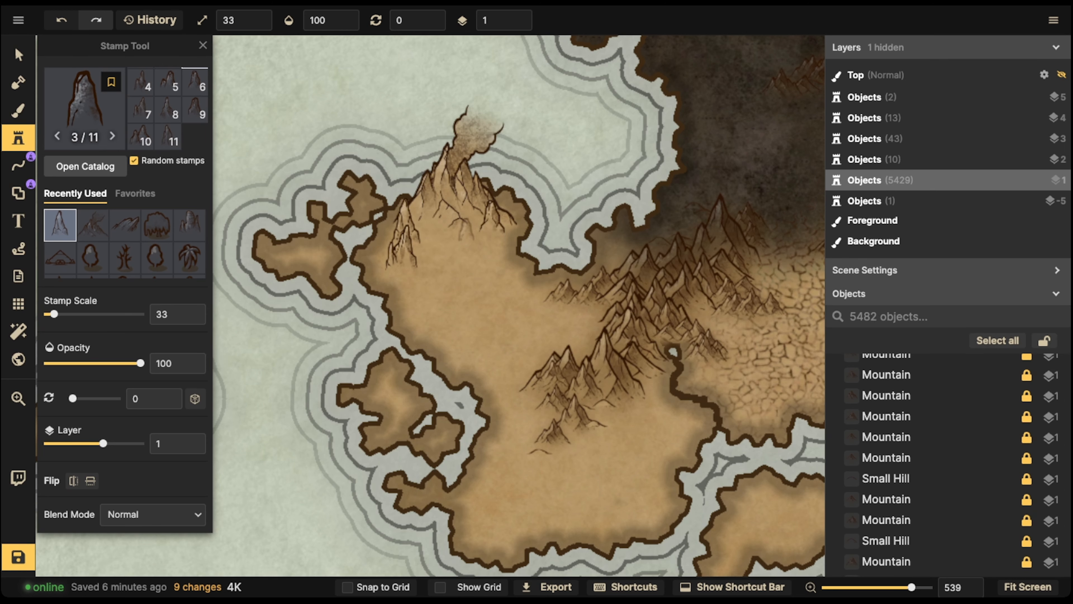
left_click(467, 228)
left_click(493, 235)
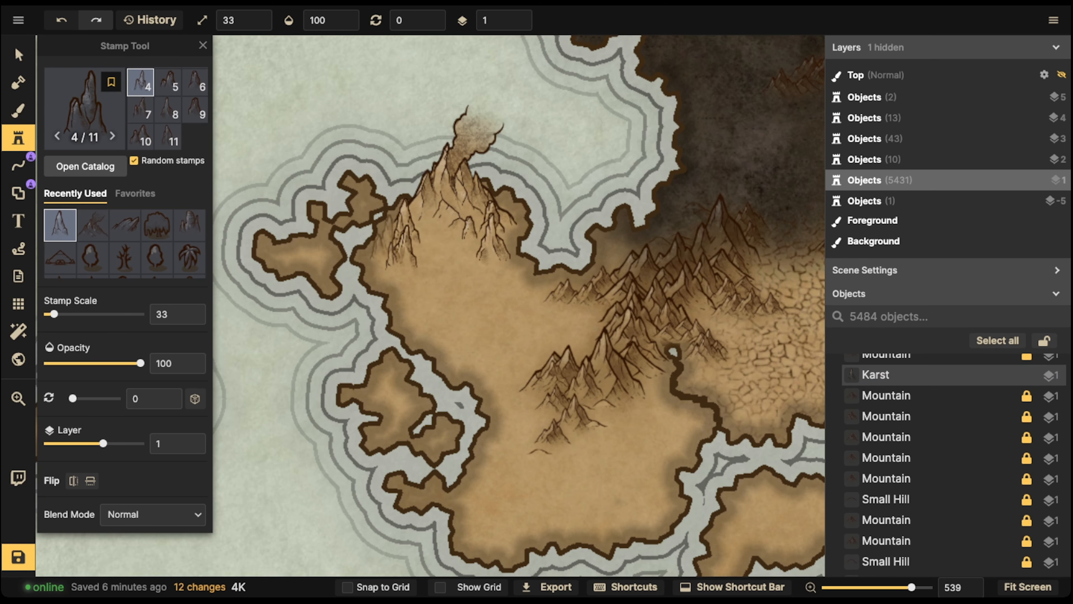
Step: Place Karst stamps at scale 23 on the two small northwestern islands and at the volcano's southern and western foot
left_click(365, 184)
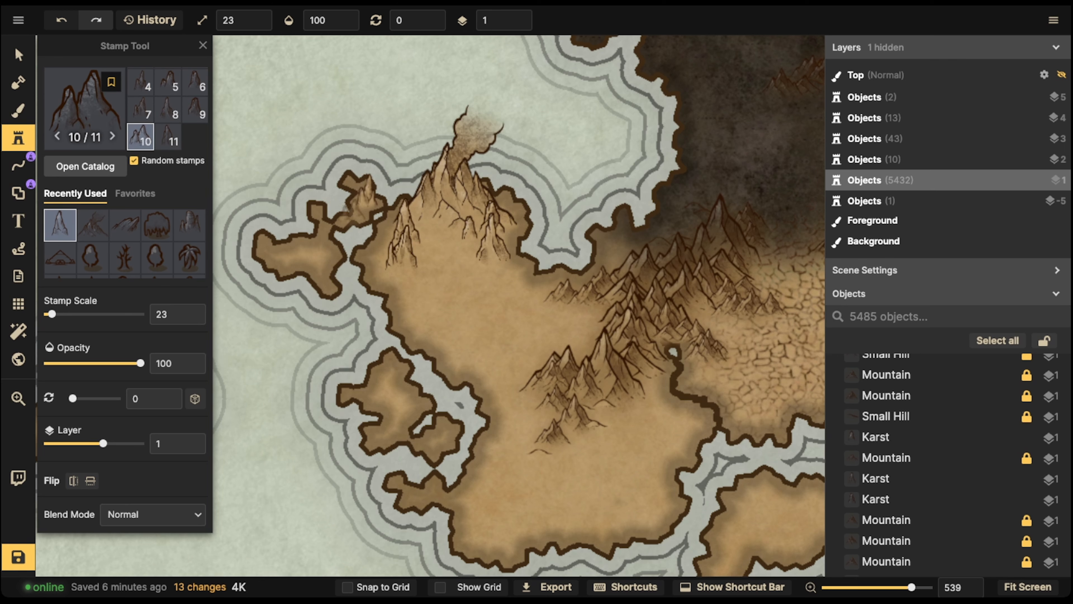
left_click(315, 243)
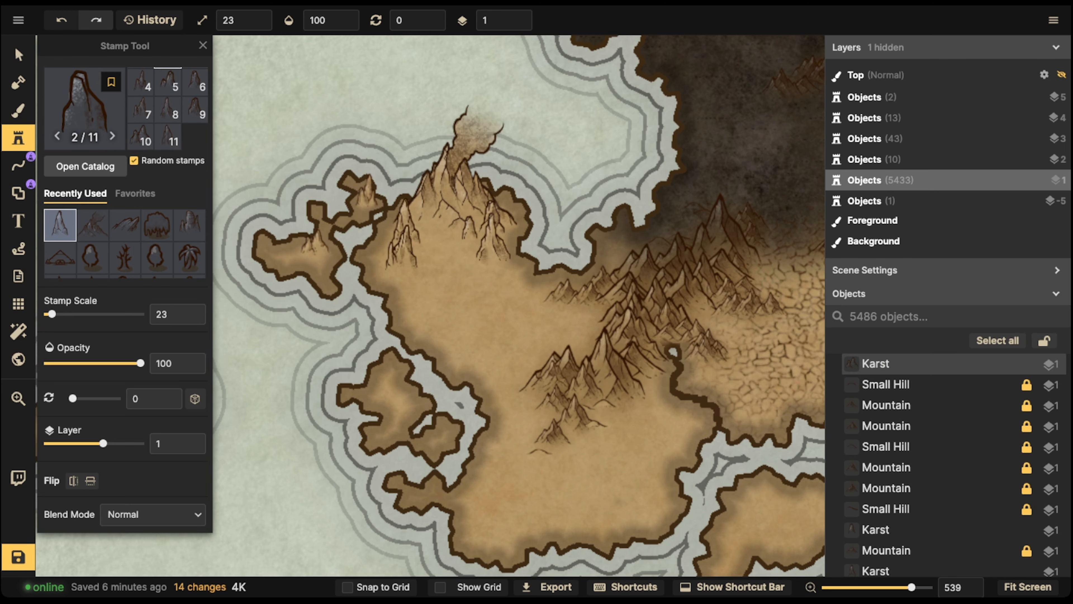
left_click(440, 232)
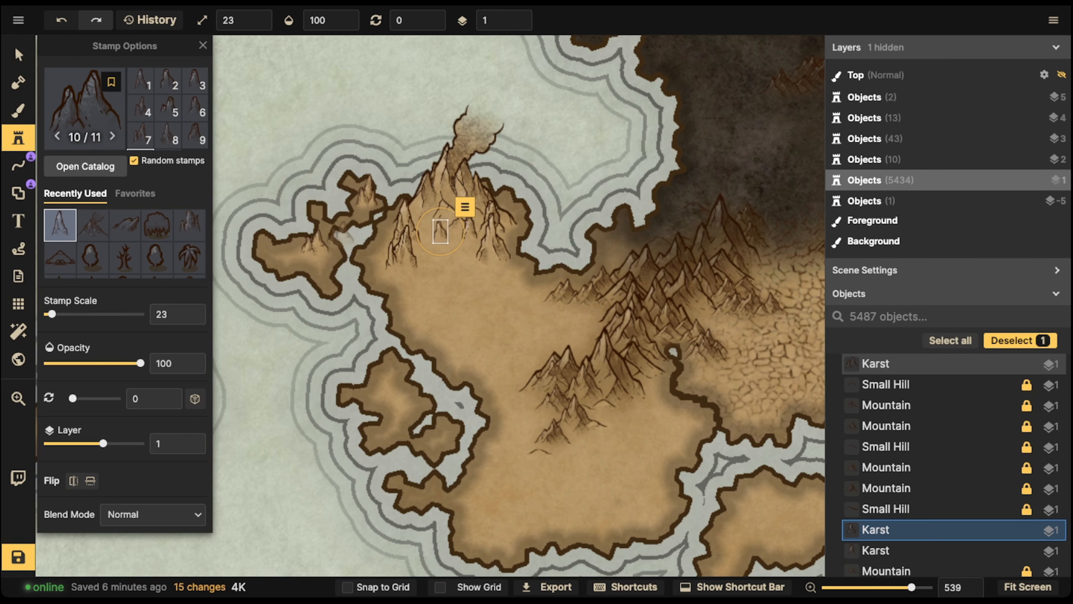
left_click(385, 223)
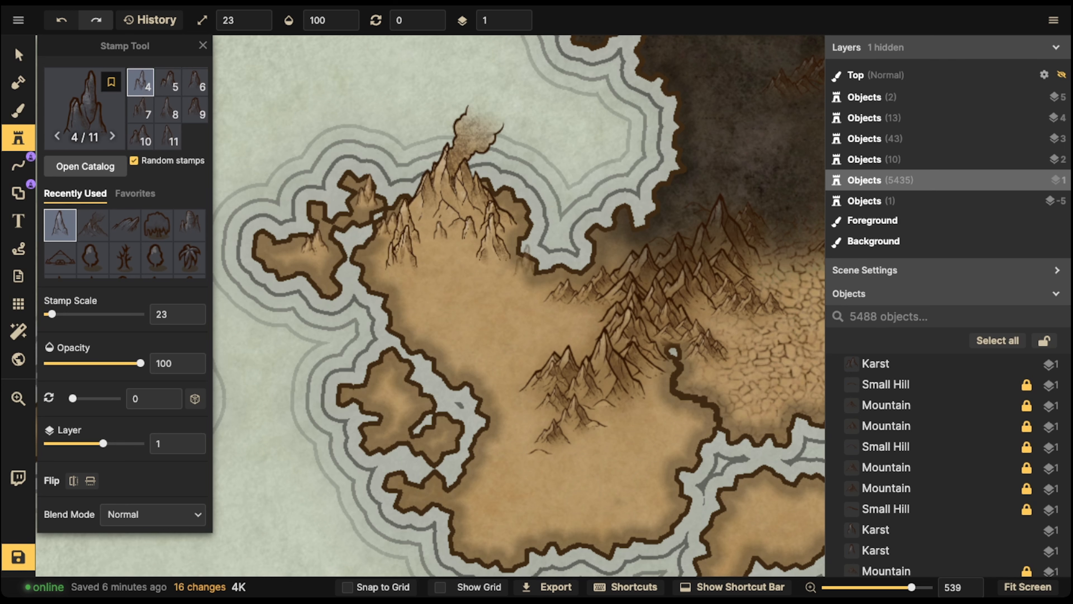
Step: Place six Karst stamps at scale 23 from the volcano's southeastern foot along the inlet to the central mountain range
left_click(515, 264)
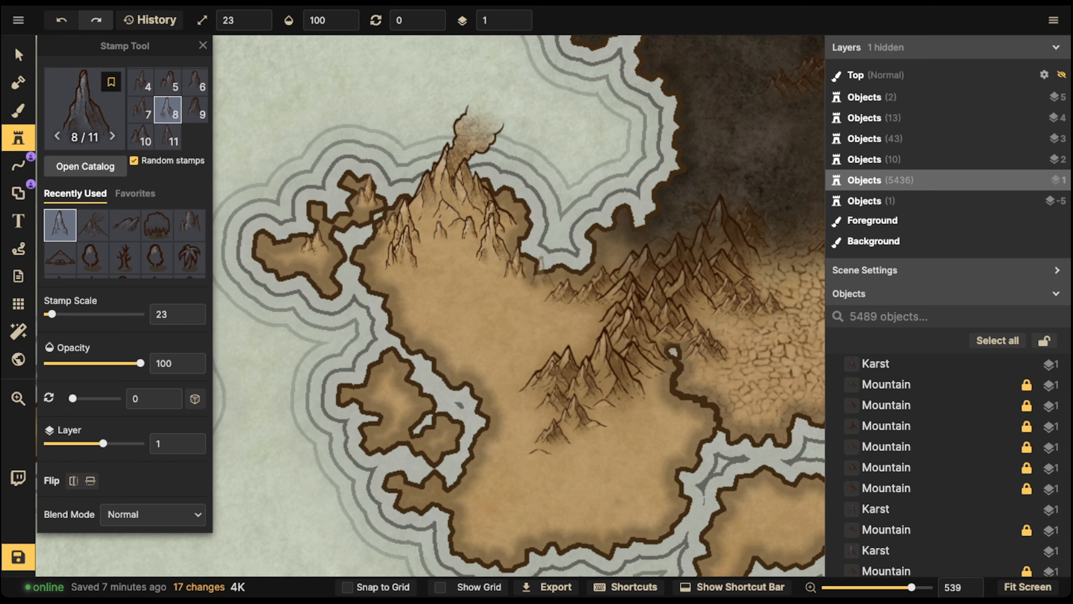
left_click(541, 273)
key("bracketleft")
key("bracketright")
left_click(523, 286)
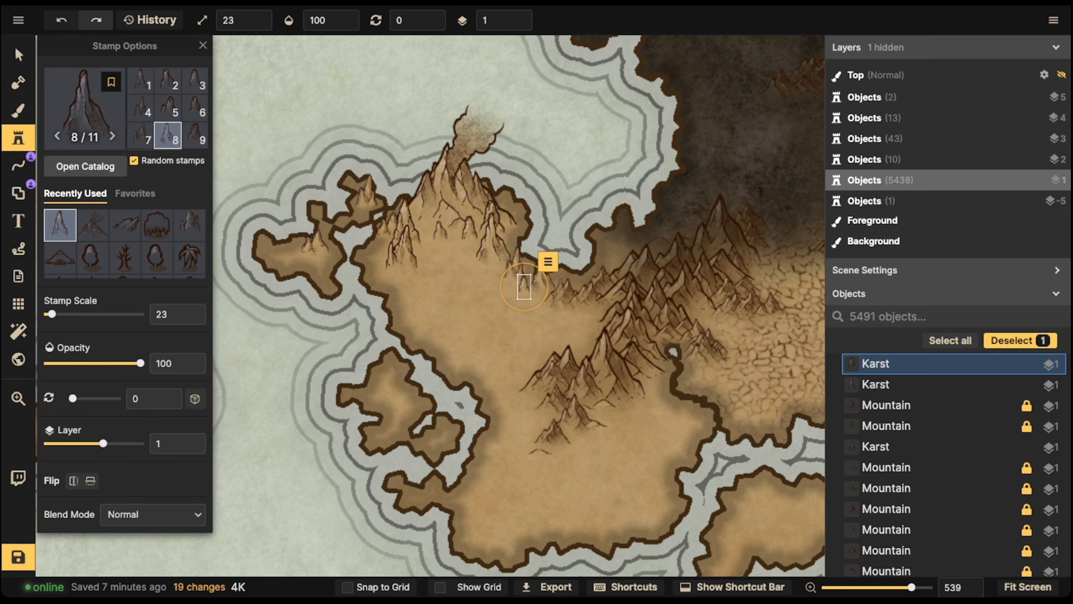
left_click(569, 298)
left_click(611, 242)
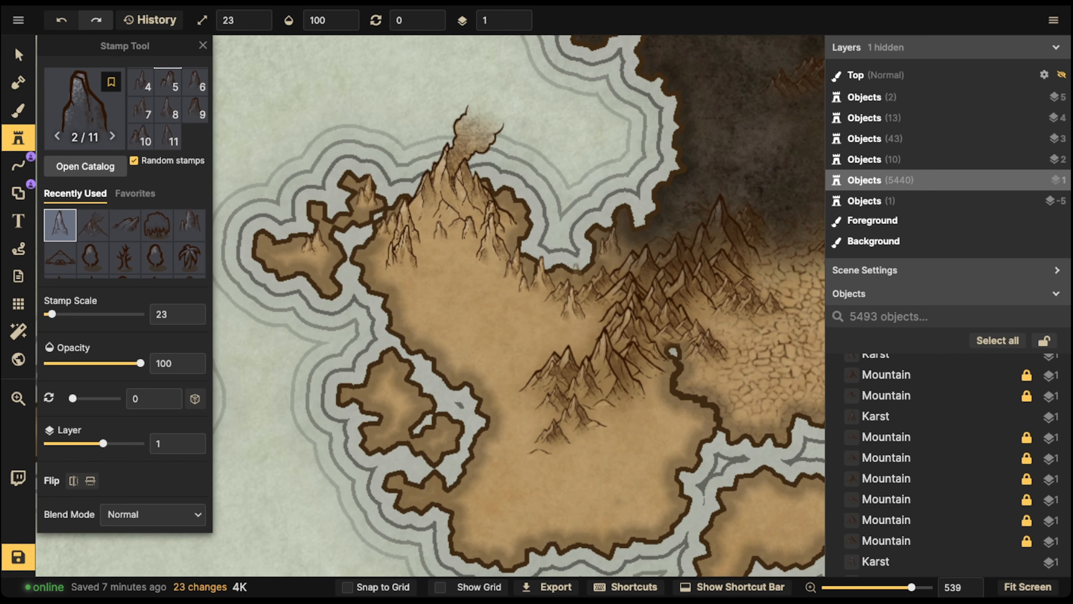
left_click(577, 277)
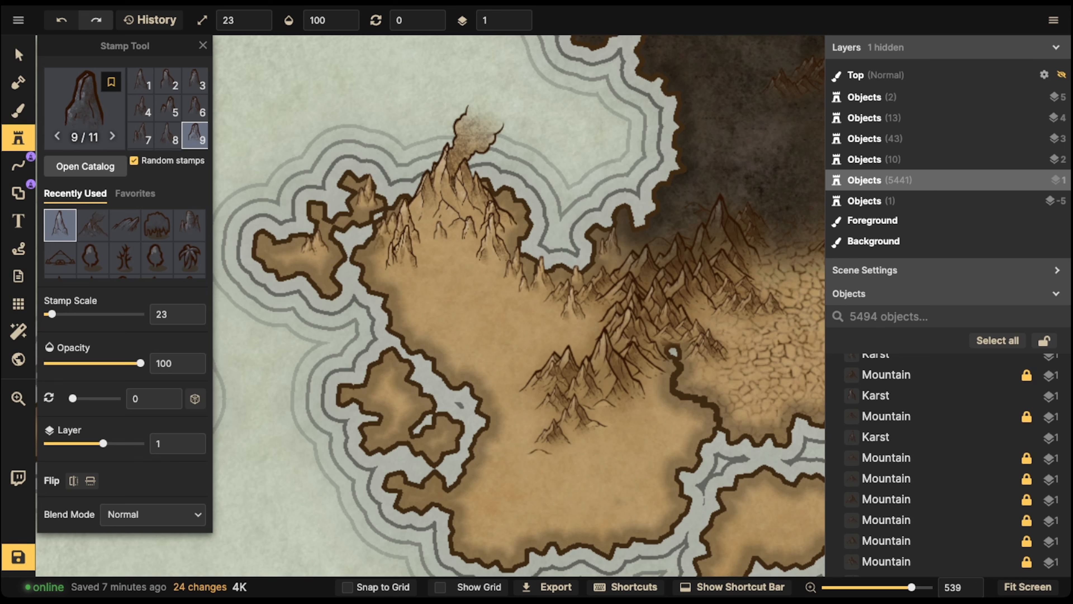
Step: Place one Karst stamp at scale 23 at the volcano's western foot and two on the larger northwestern island
left_click(375, 248)
left_click(313, 250)
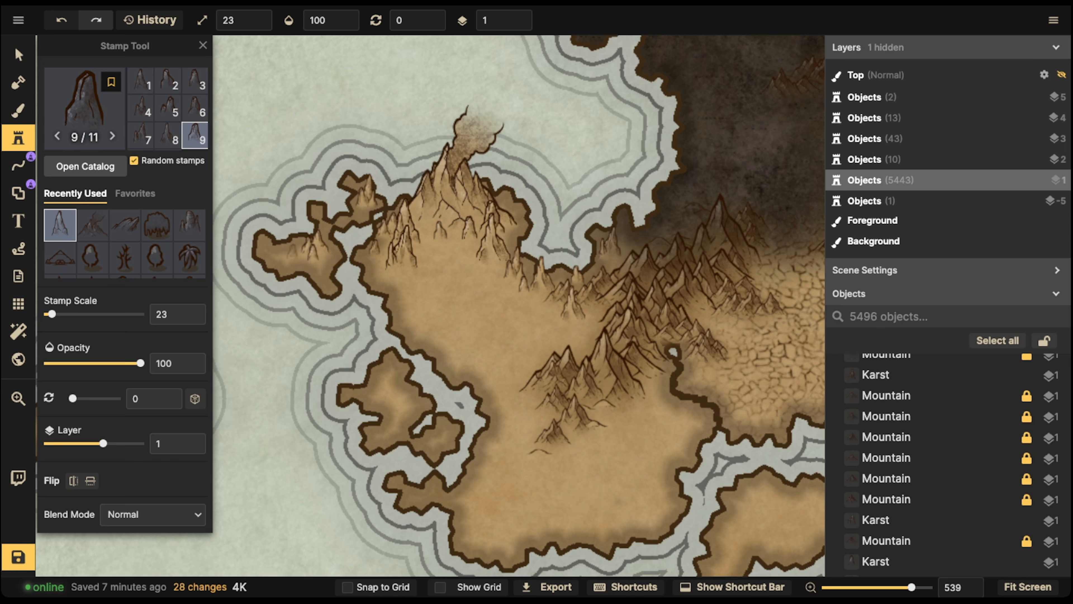
left_click(290, 252)
Step: Place eight Karst stamps at scale 33 in a band from the volcano's western foot southeastward along the coast
key("bracketright")
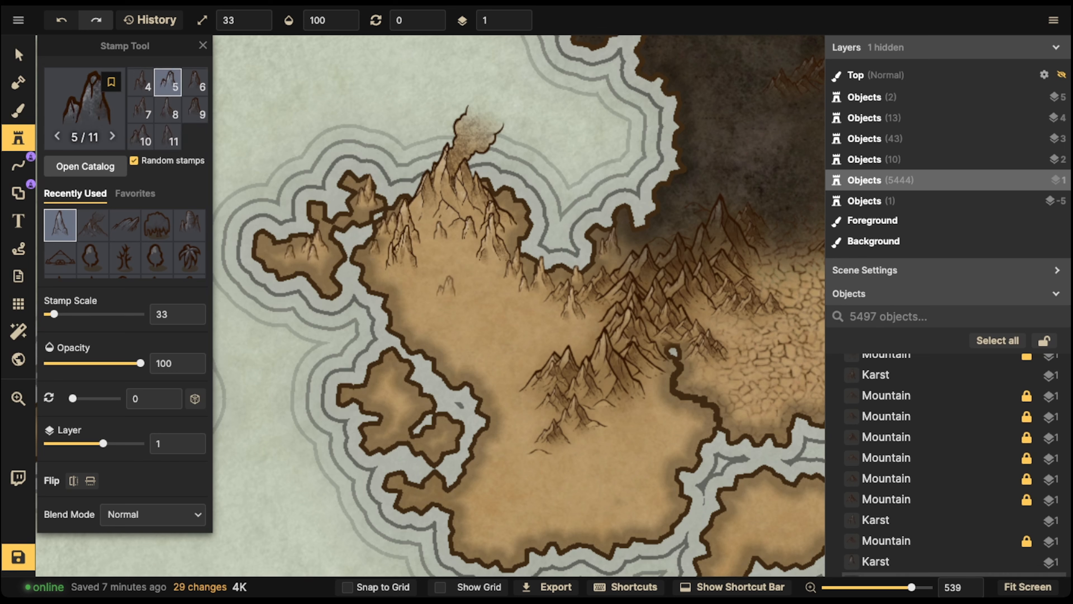
left_click(416, 272)
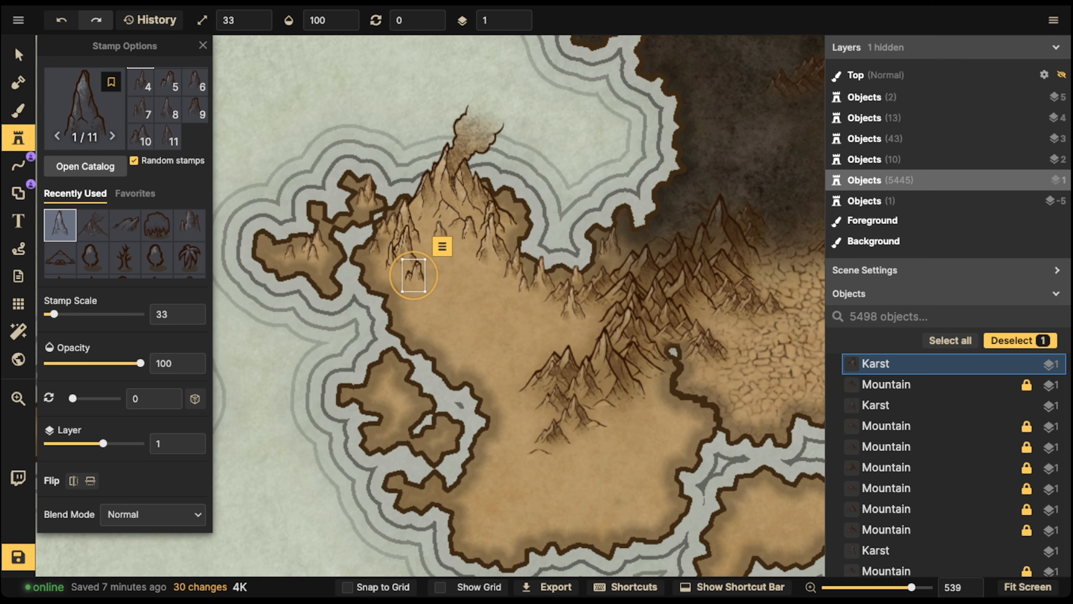
left_click(395, 264)
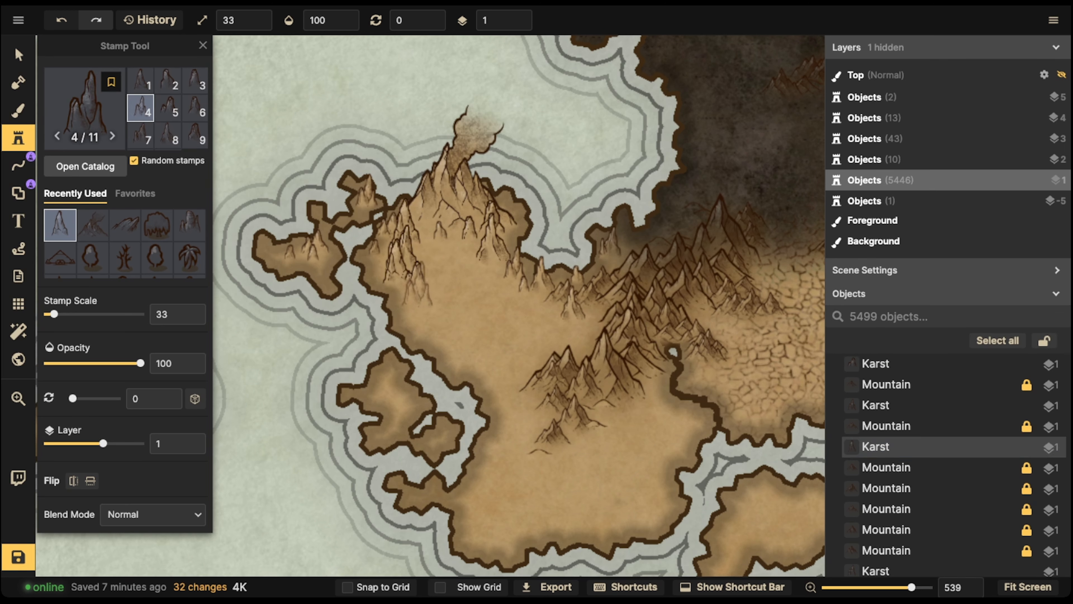
left_click(415, 282)
left_click(450, 323)
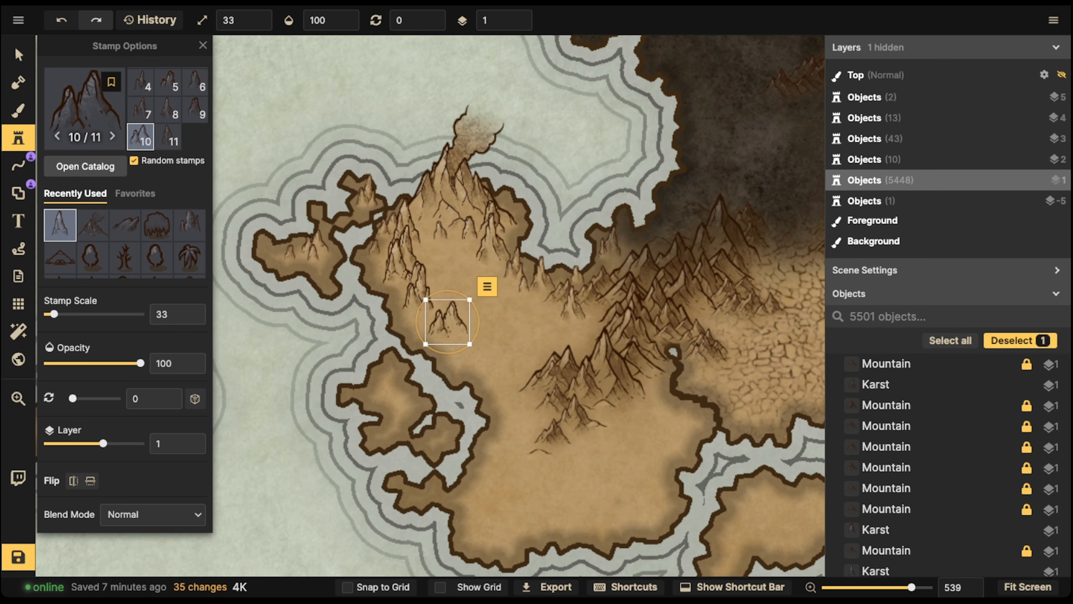
left_click(459, 336)
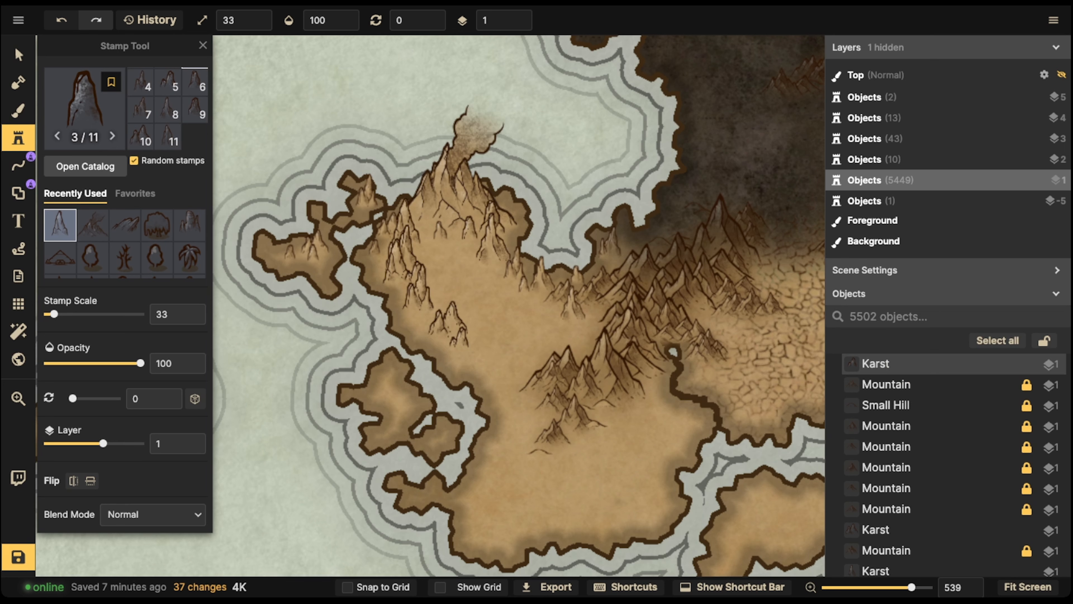
left_click(383, 255)
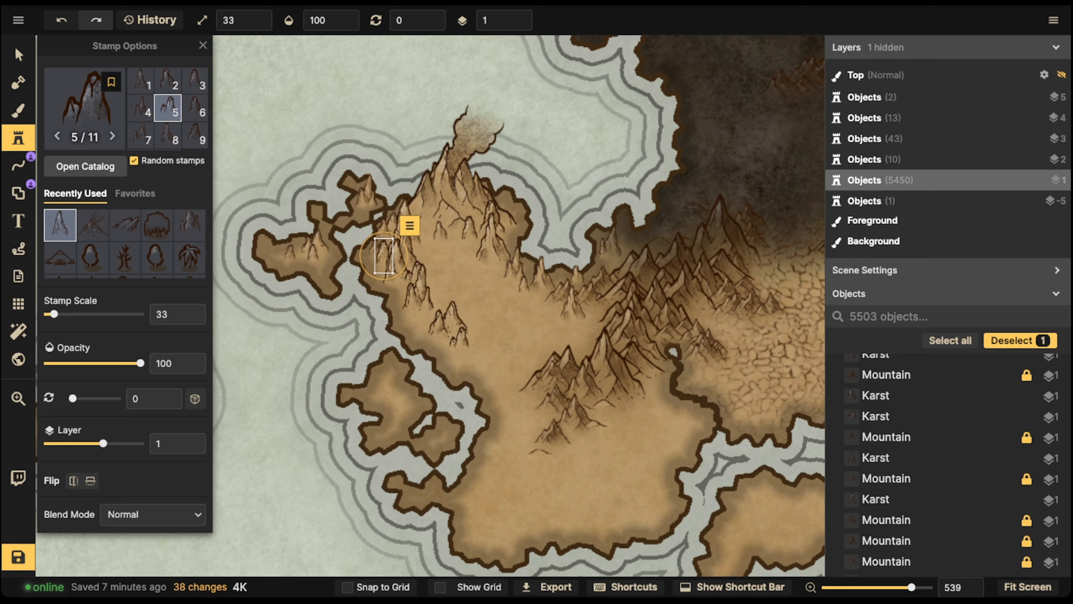
left_click(430, 290)
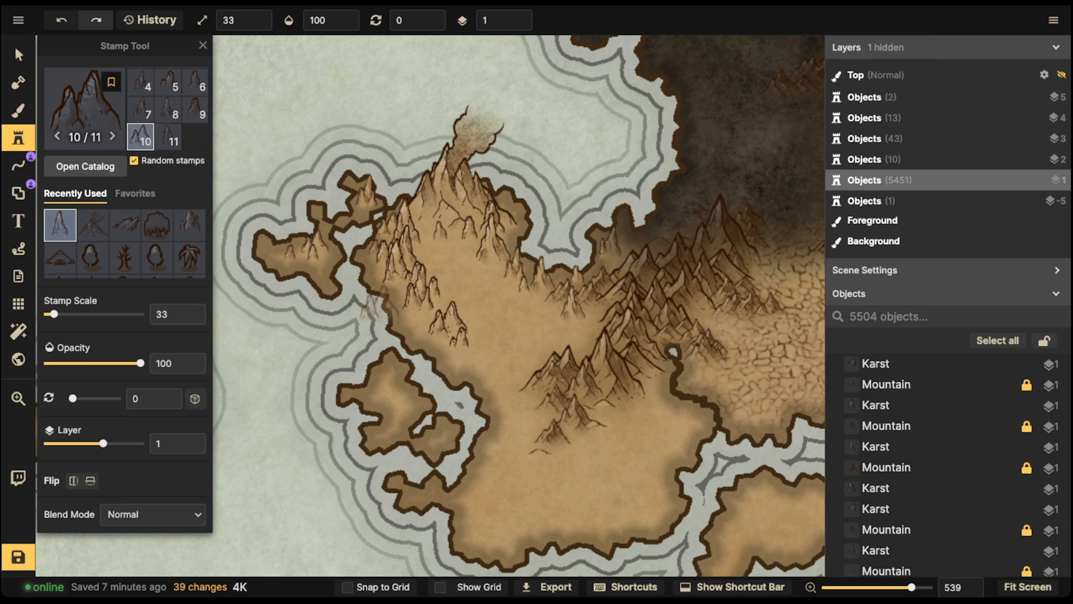
left_click(434, 310)
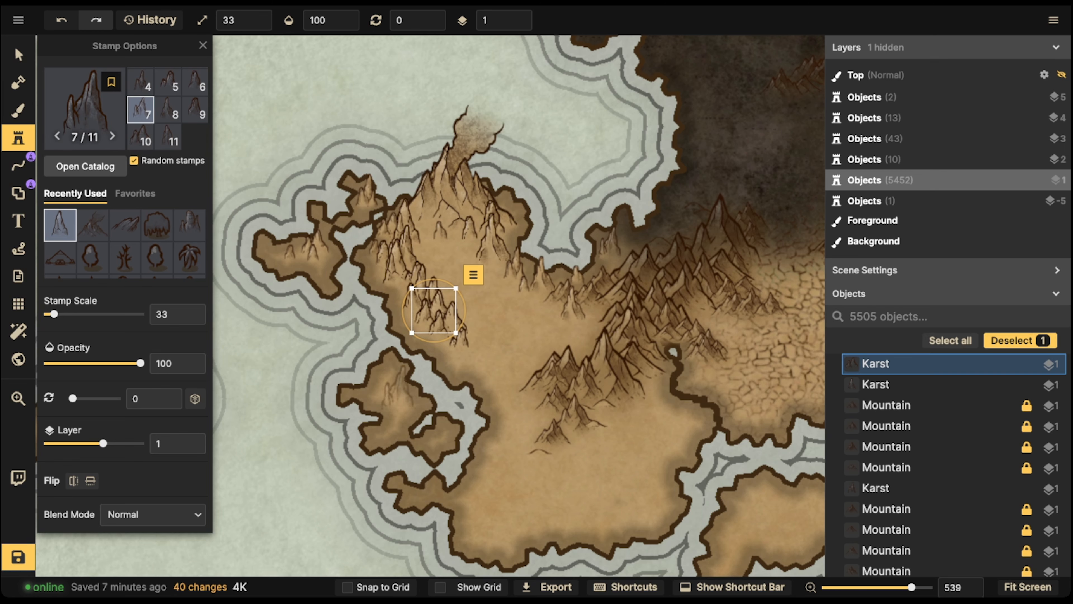
Step: Place two Karst stamps, one at scale 33 and one at scale 23, on the island southwest of the coastal karst band
left_click(390, 384)
scroll(402, 390, "down", 4)
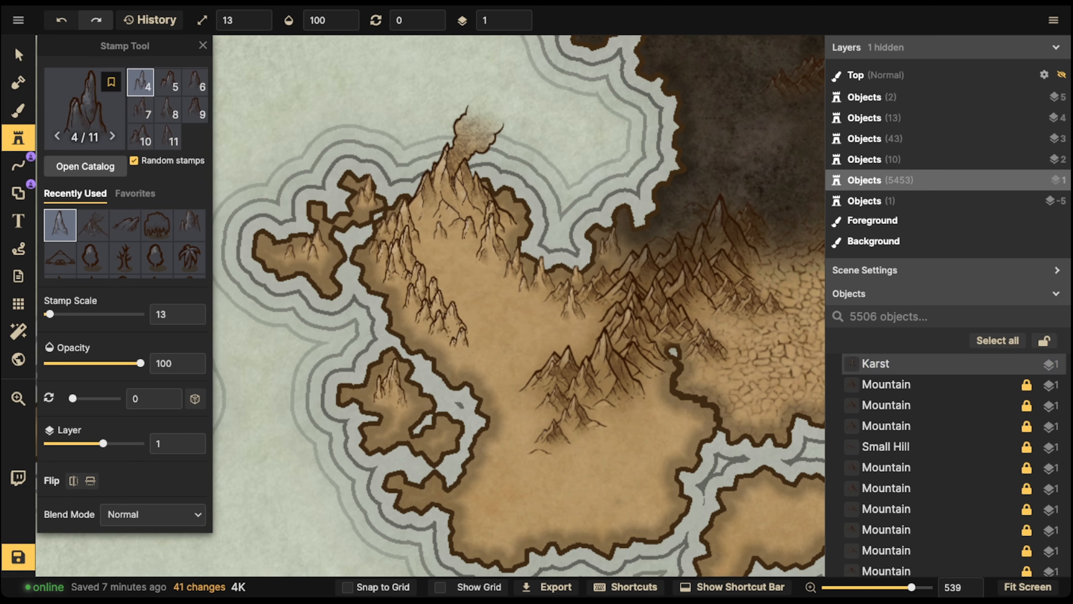
scroll(401, 398, "up", 2)
left_click(401, 397)
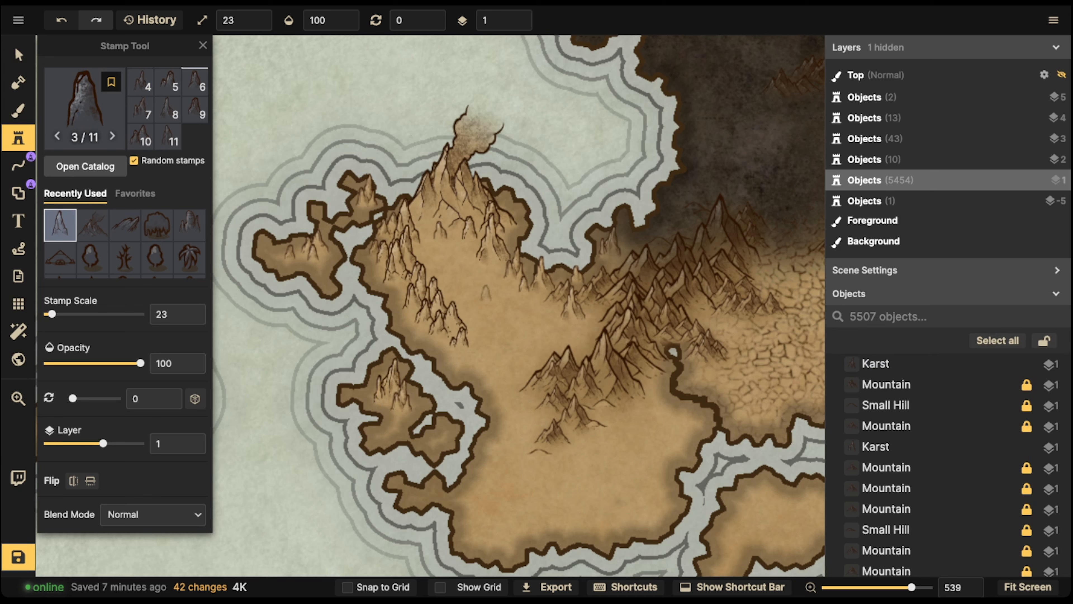
Step: Place five Karst stamps at scale 23 south and southeast of the volcano and beside the inland edge of the coastal karst band
left_click(491, 269)
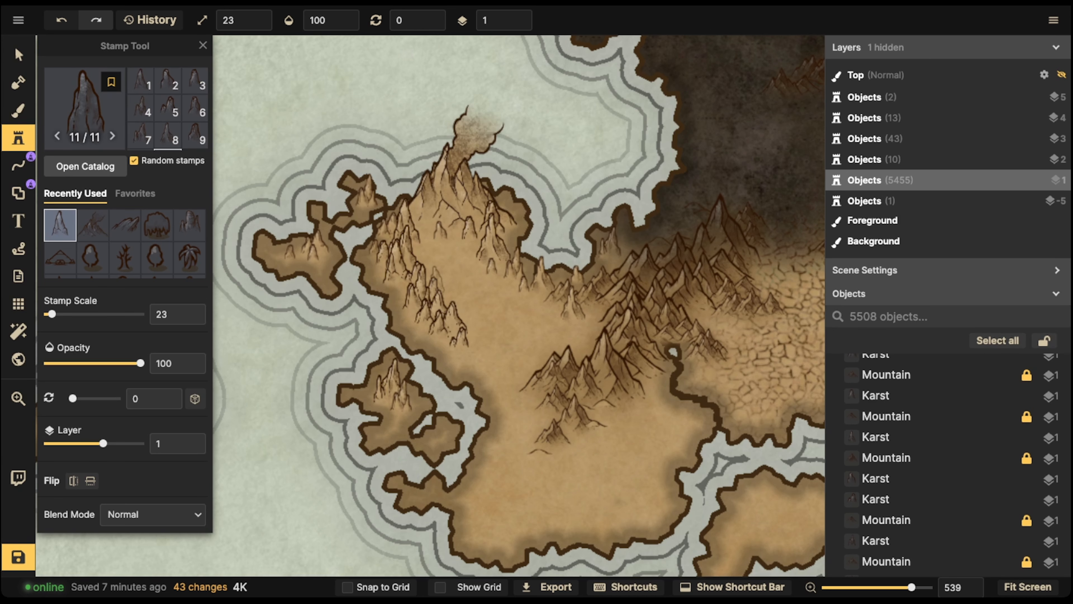
left_click(452, 273)
left_click(447, 282)
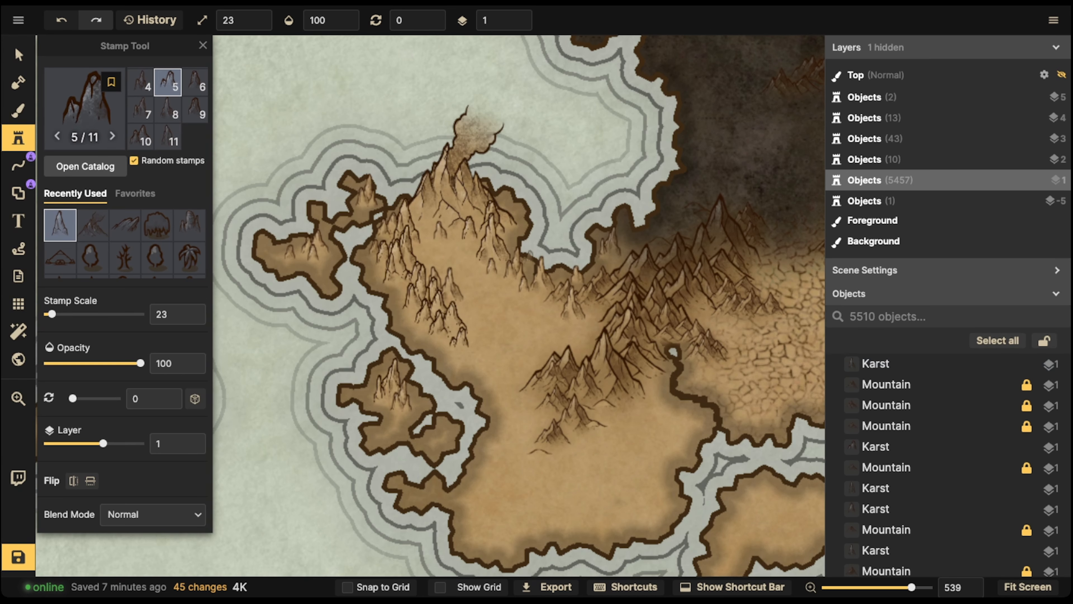
left_click(448, 280)
left_click(526, 297)
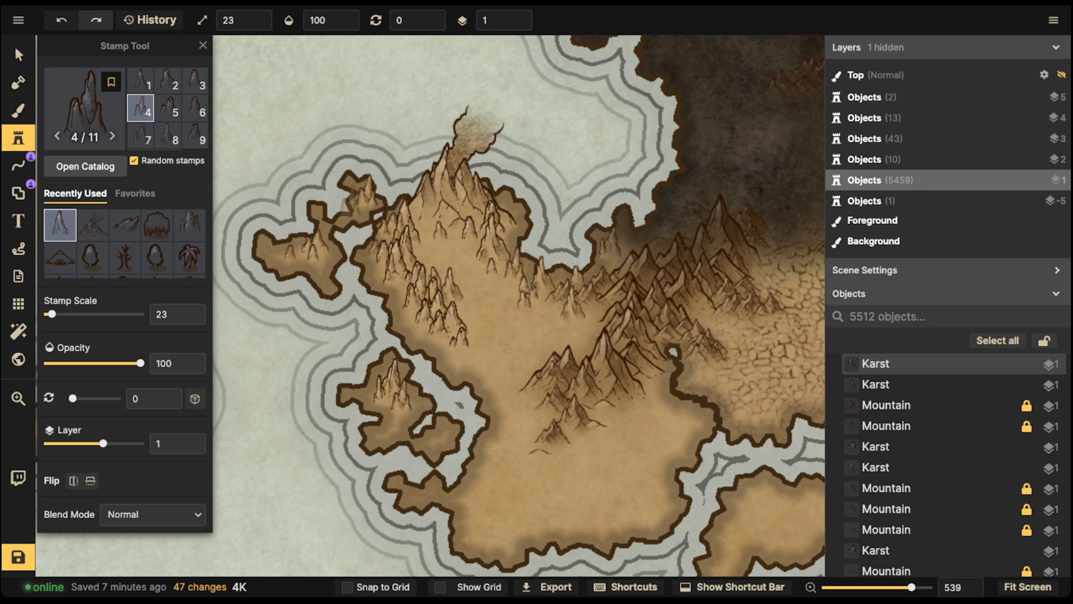
Step: Delete two of the Karst stamps just placed on the inland edge of the coastal karst band
key("v")
key("Delete")
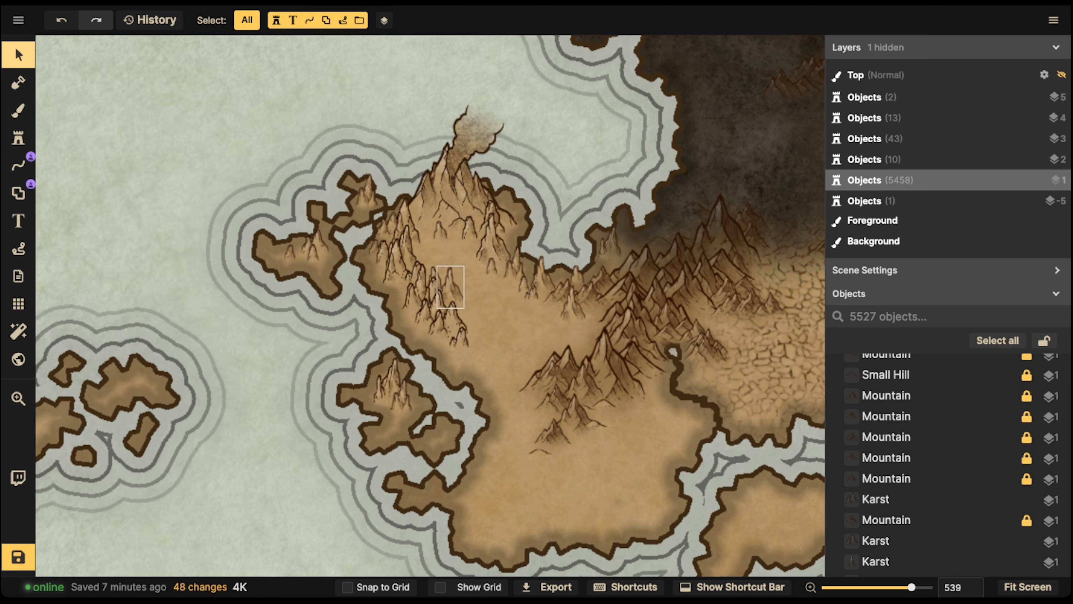
left_click(450, 288)
key("Delete")
Step: Draw white freehand lines at stroke size 89: three curves across the basin south of the volcano and one running from the volcano southeastward
scroll(471, 315, "up", 5)
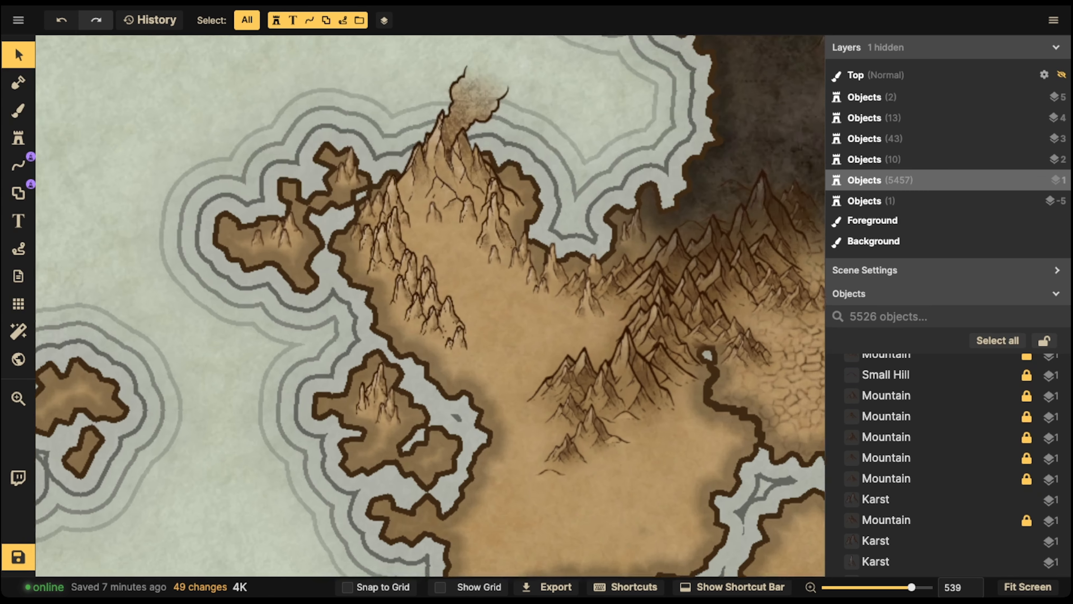
left_click(18, 165)
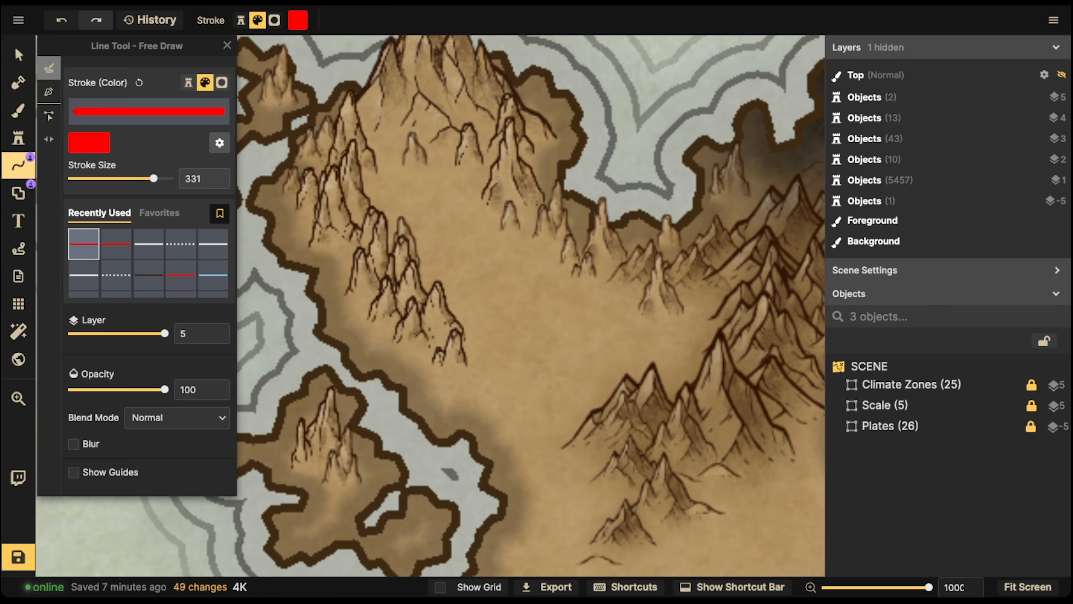
left_click(213, 245)
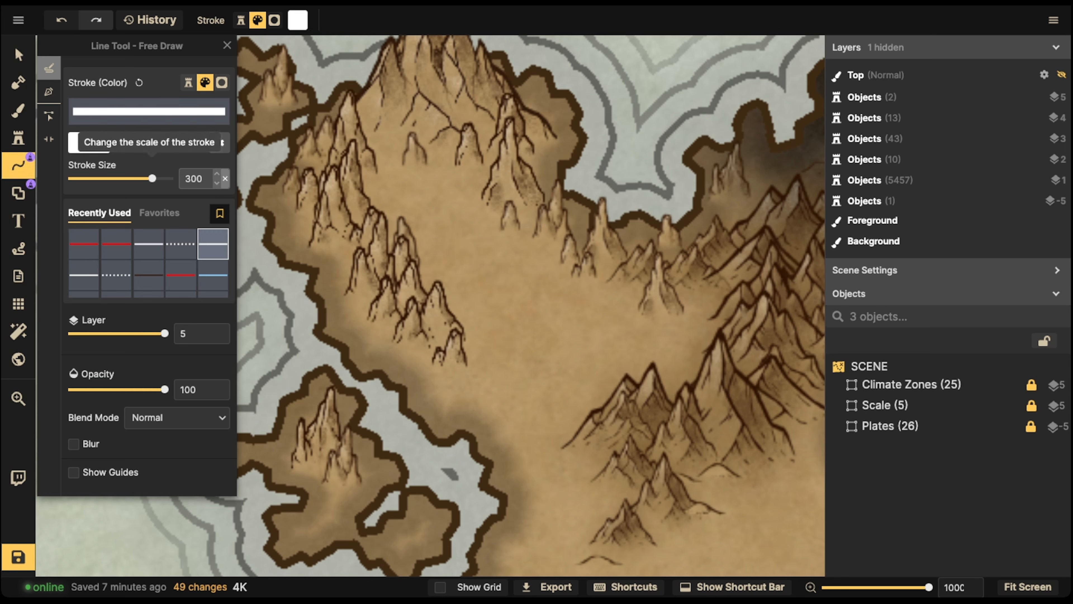
left_click(222, 183)
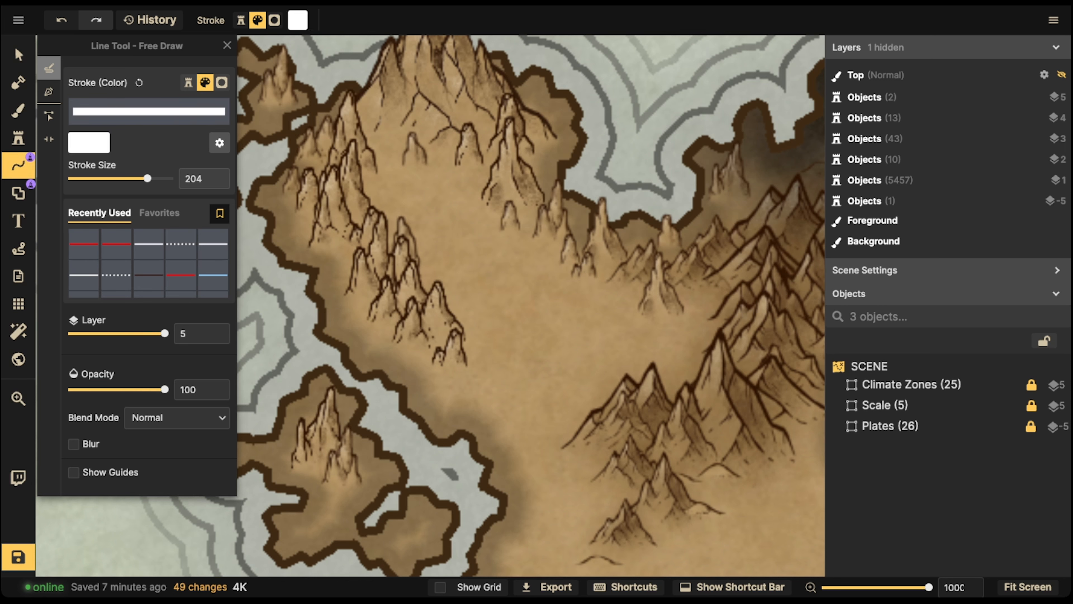
mouse_move(528, 188)
left_mouse_down()
mouse_move(486, 226)
mouse_move(384, 254)
left_mouse_up()
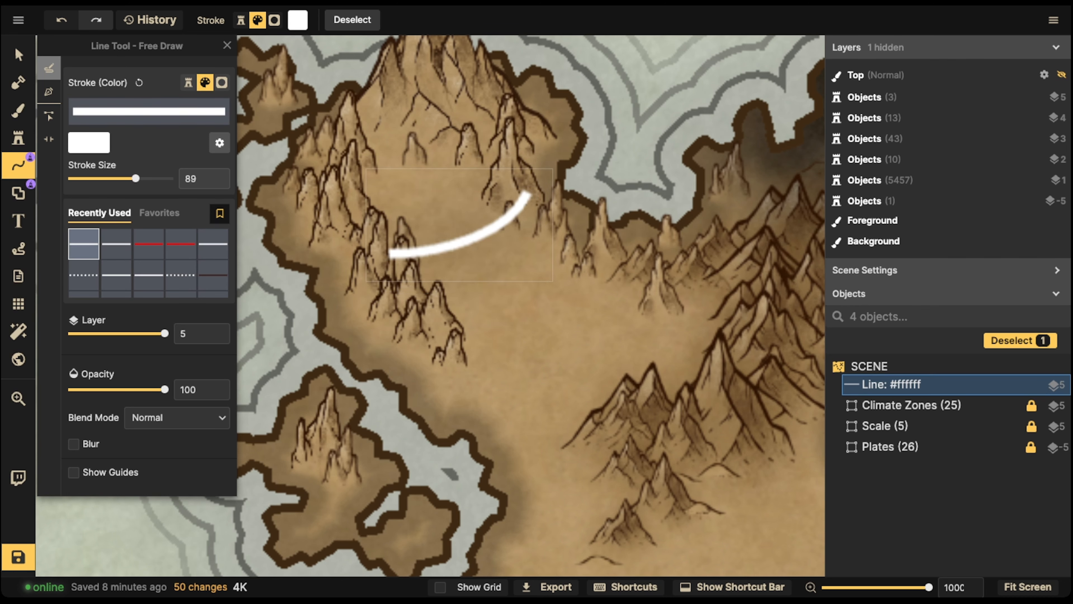
mouse_move(600, 239)
left_mouse_down()
mouse_move(568, 262)
mouse_move(406, 321)
left_mouse_up()
mouse_move(674, 280)
left_mouse_down()
mouse_move(630, 334)
mouse_move(448, 389)
left_mouse_up()
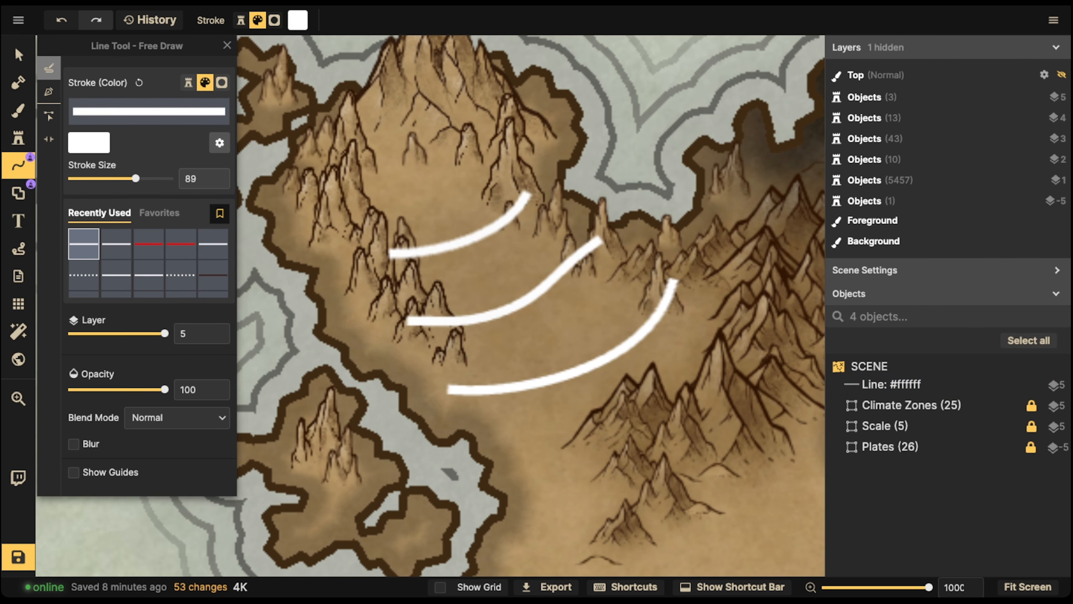
mouse_move(605, 377)
left_mouse_down()
mouse_move(445, 202)
mouse_move(428, 162)
mouse_move(430, 89)
left_mouse_up()
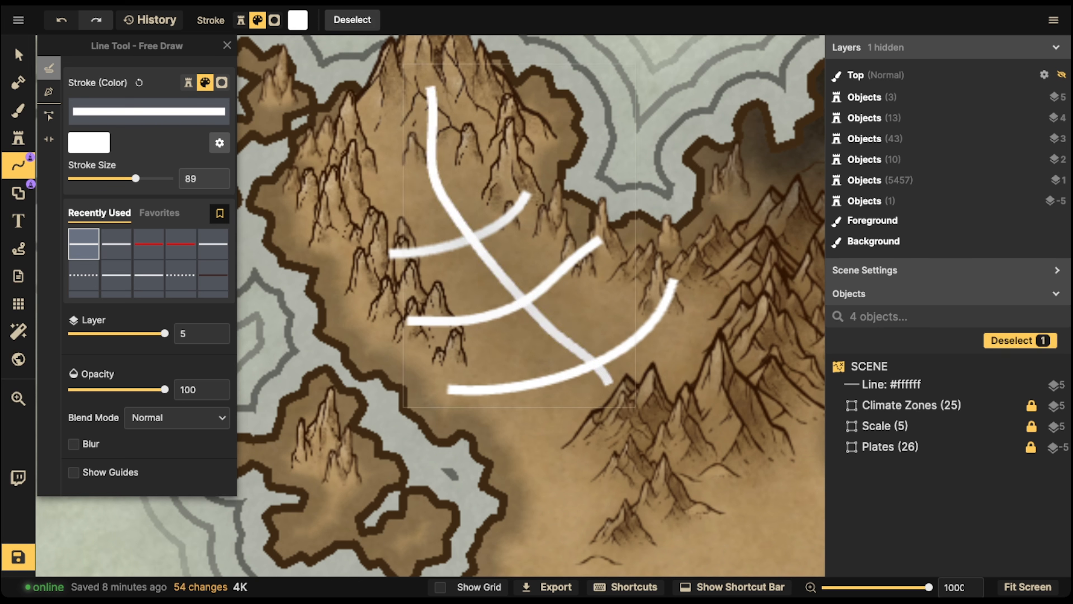
Step: Delete the four white freehand lines drawn over the basin
left_click(18, 55)
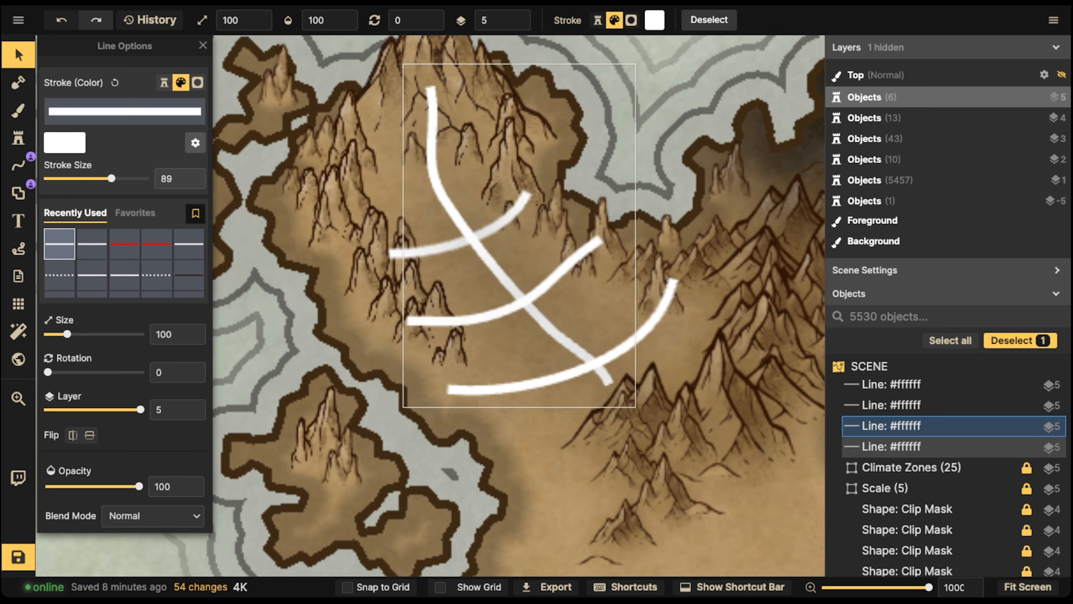
key("Delete")
left_click(502, 312)
key("Delete")
left_click(544, 379)
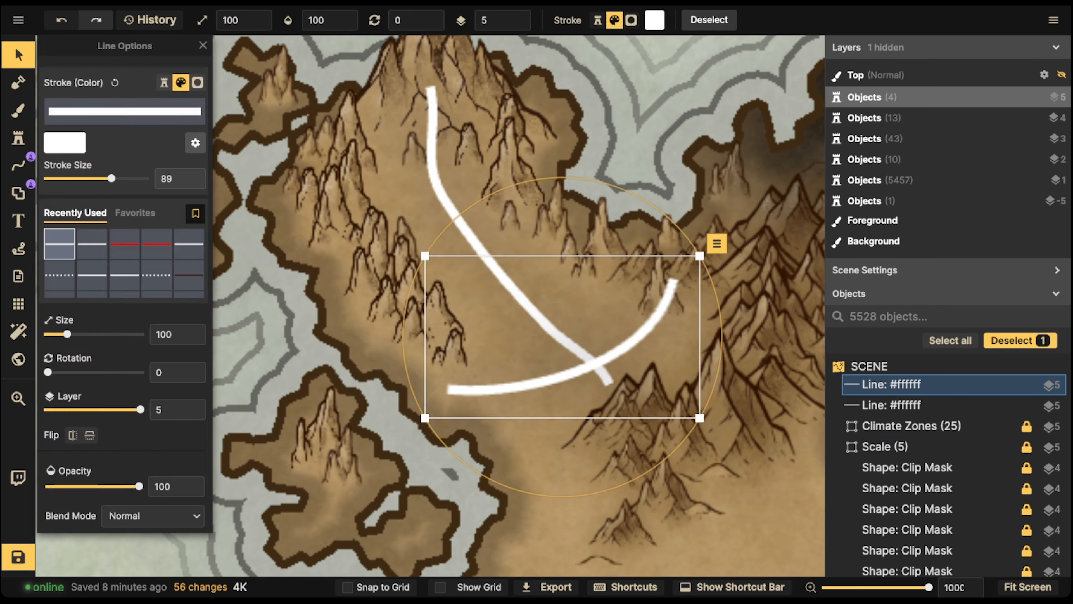
key("Delete")
left_click(554, 333)
key("Delete")
left_click(404, 293)
Step: Place two Karst stamps at scale 23 extending the volcano's southeastern karst group southwestward into the basin
left_click(19, 138)
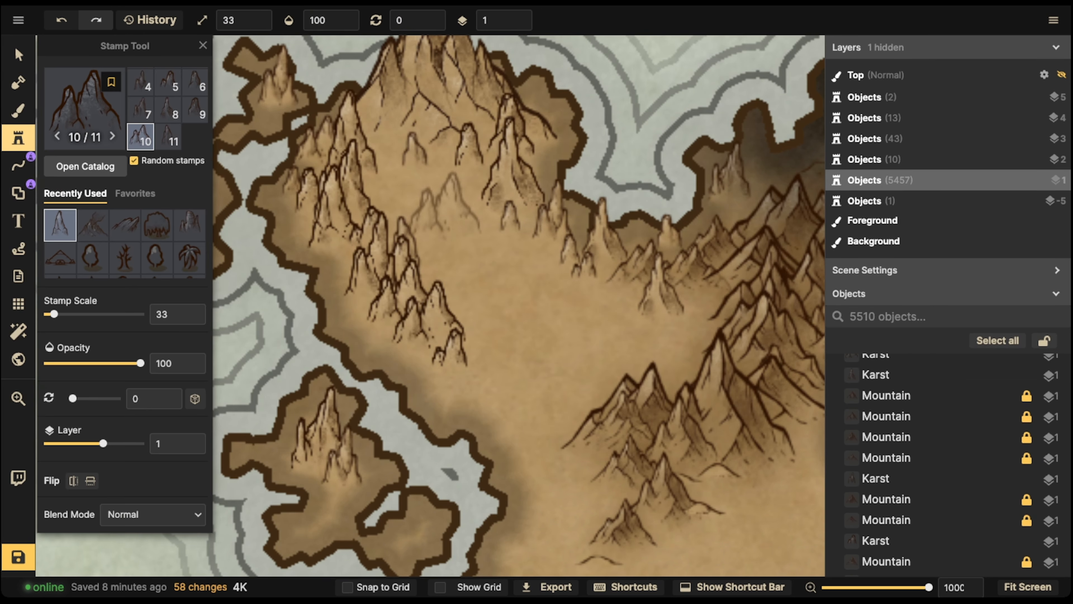
scroll(500, 234, "down", 3)
left_click(505, 237)
left_click(486, 254)
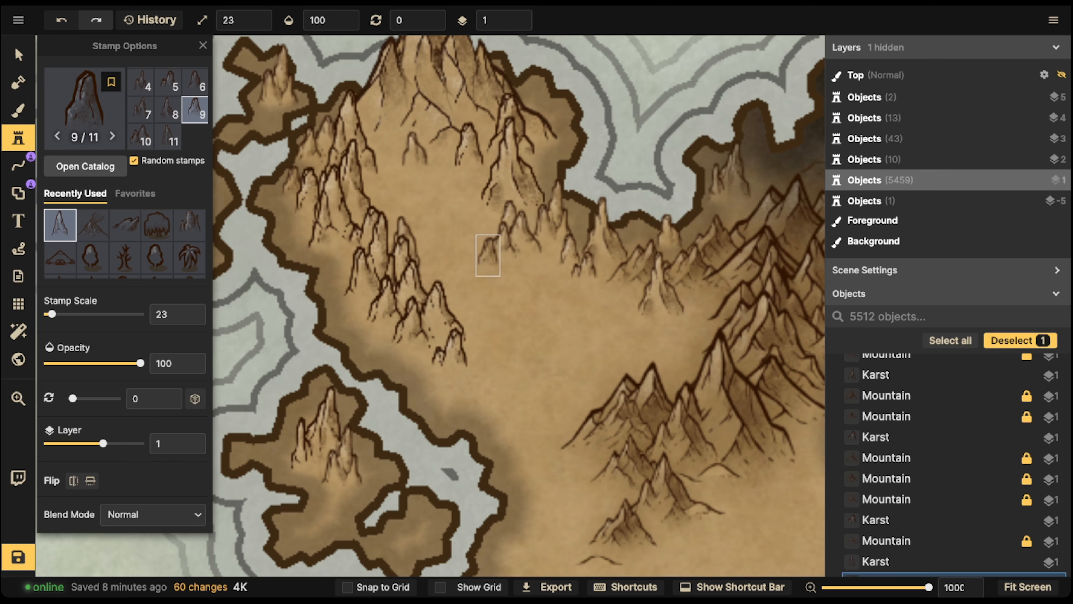
Step: Place five Karst stamps at scale 23 extending the western coastal karst band eastward into the basin
left_click(464, 316)
left_click(490, 303)
left_click(490, 327)
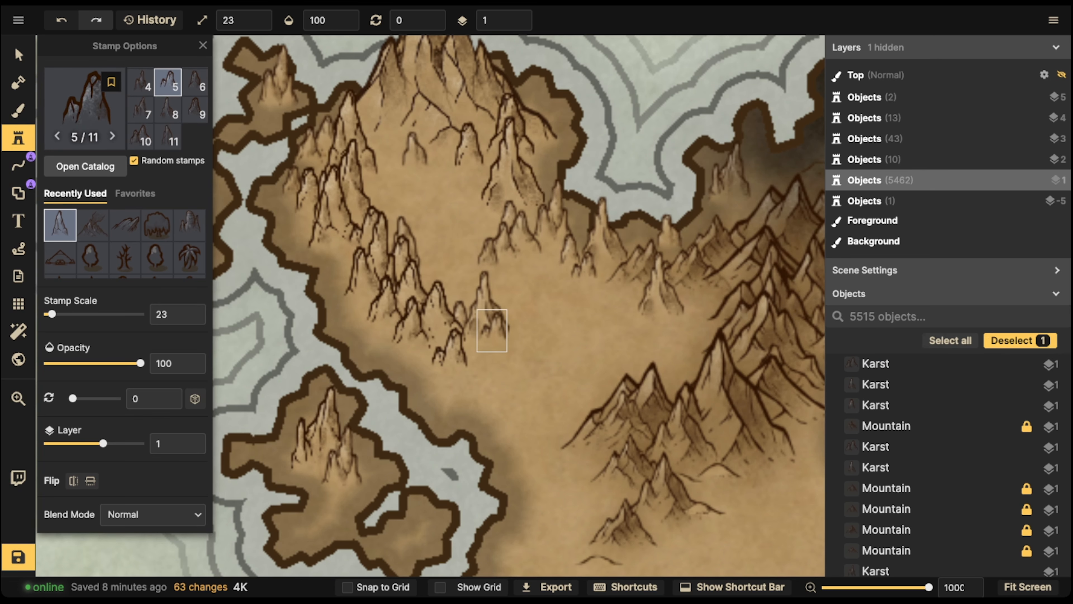
left_click(531, 307)
left_click(531, 307)
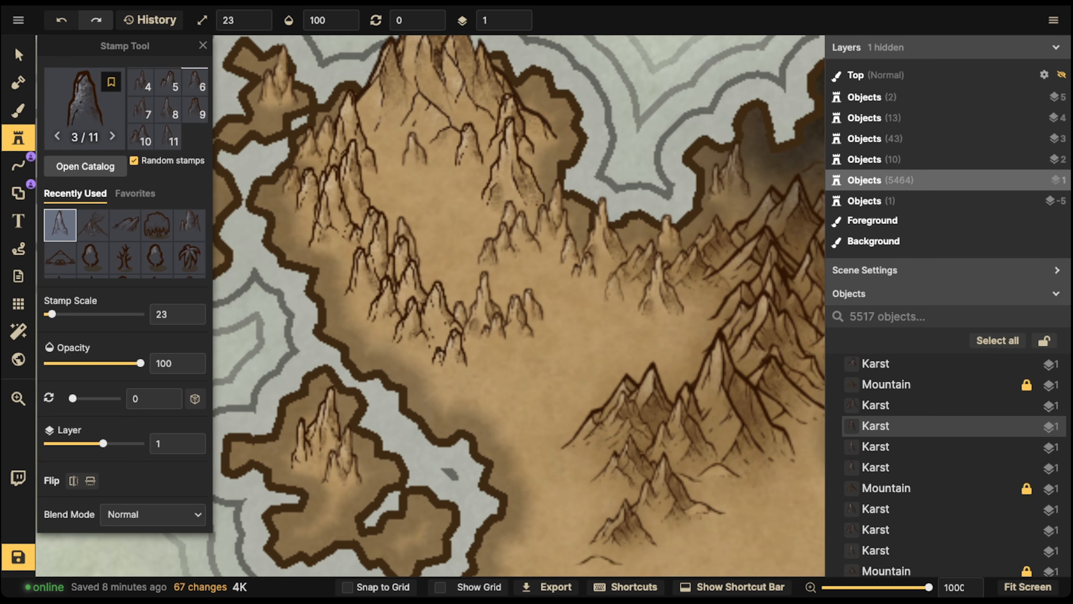
Step: Place five Karst stamps at scale 23 along the western edge of the central mountain range
left_click(615, 291)
left_click(604, 306)
left_click(639, 307)
left_click(613, 341)
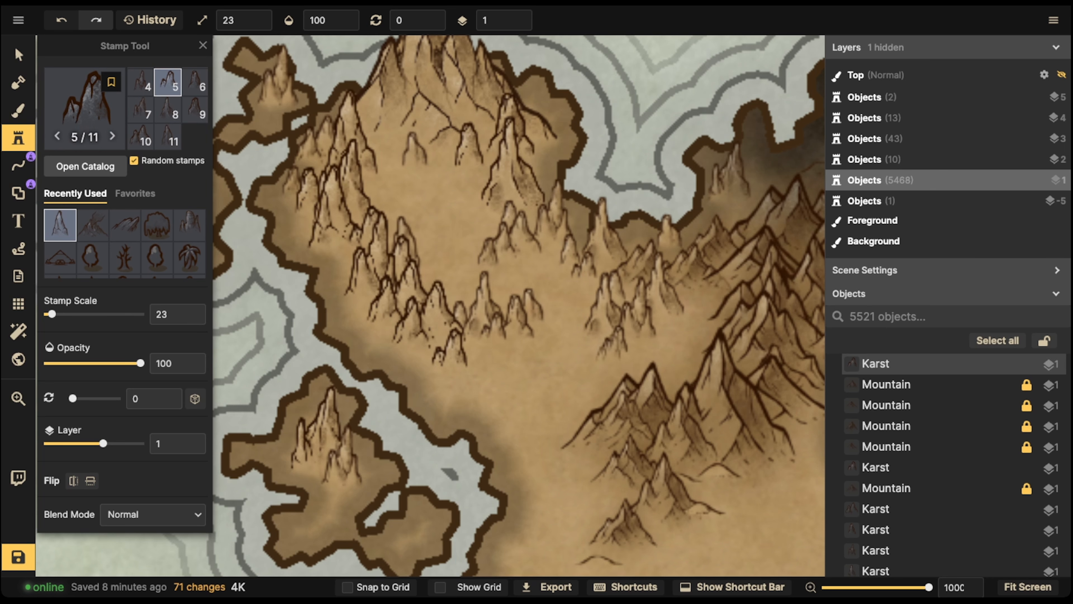
left_click(603, 345)
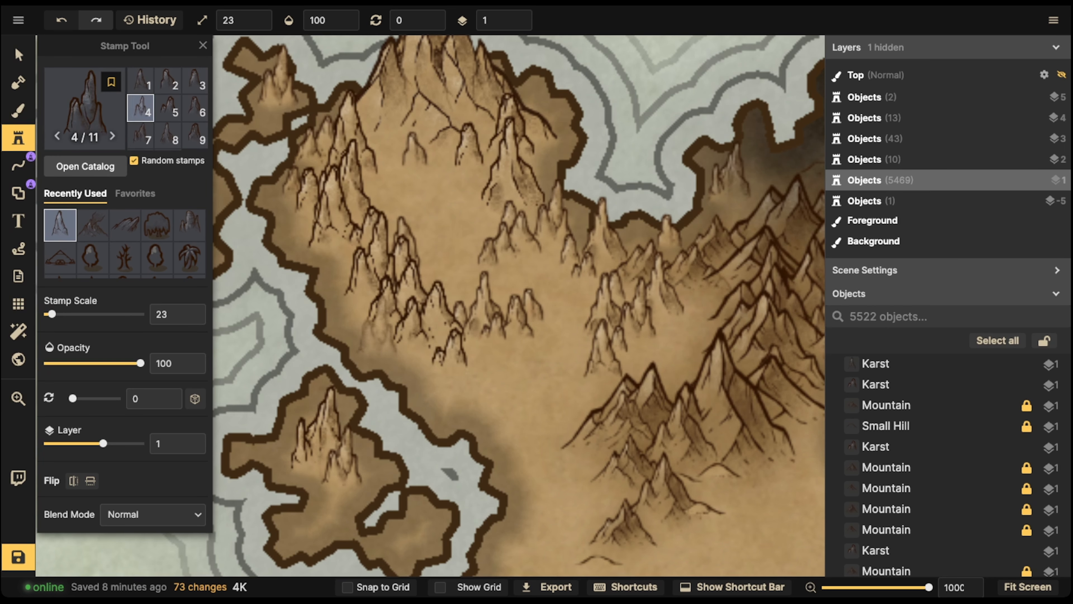
Step: Place three Karst stamps at scale 23 on the coastal side and around the southern end of the coastal karst band
left_click(383, 320)
left_click(459, 367)
left_click(490, 375)
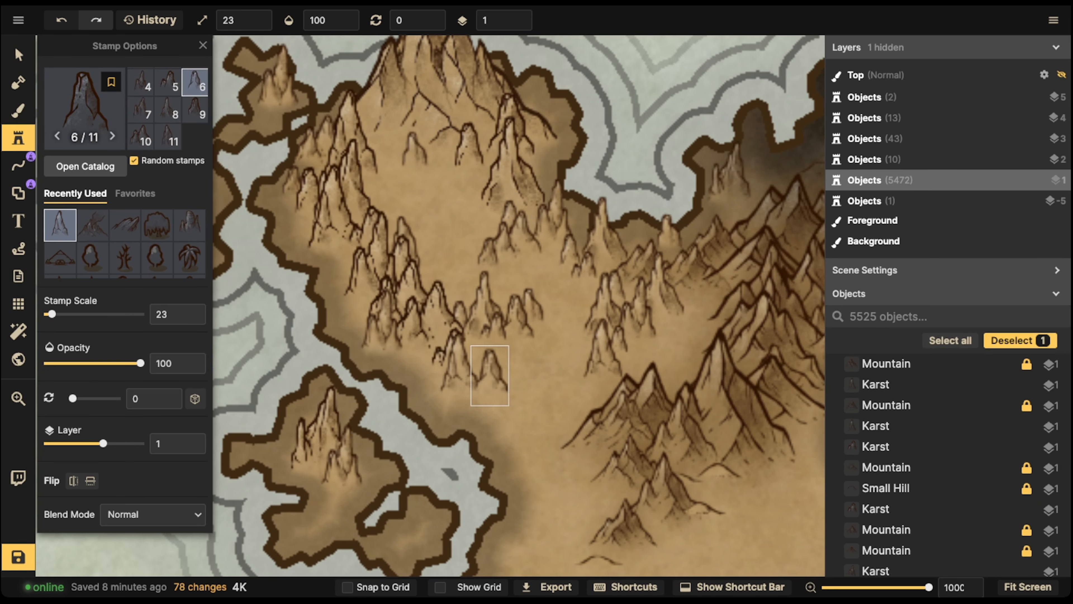
Step: Place six Karst stamps at scale 23 at the southern end of the coastal band and along the central range's western edge
left_click(490, 385)
left_click(690, 314)
left_click(710, 340)
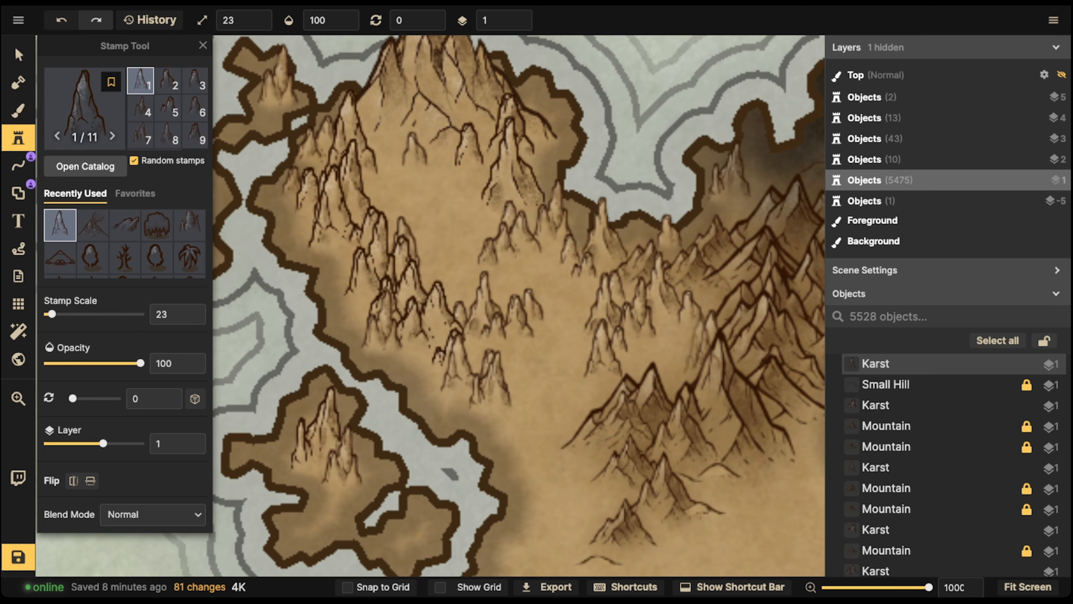
left_click(700, 345)
left_click(661, 346)
left_click(679, 343)
Step: Reposition the small isolated Karst at the volcano's southern foot
scroll(423, 316, "down", 2)
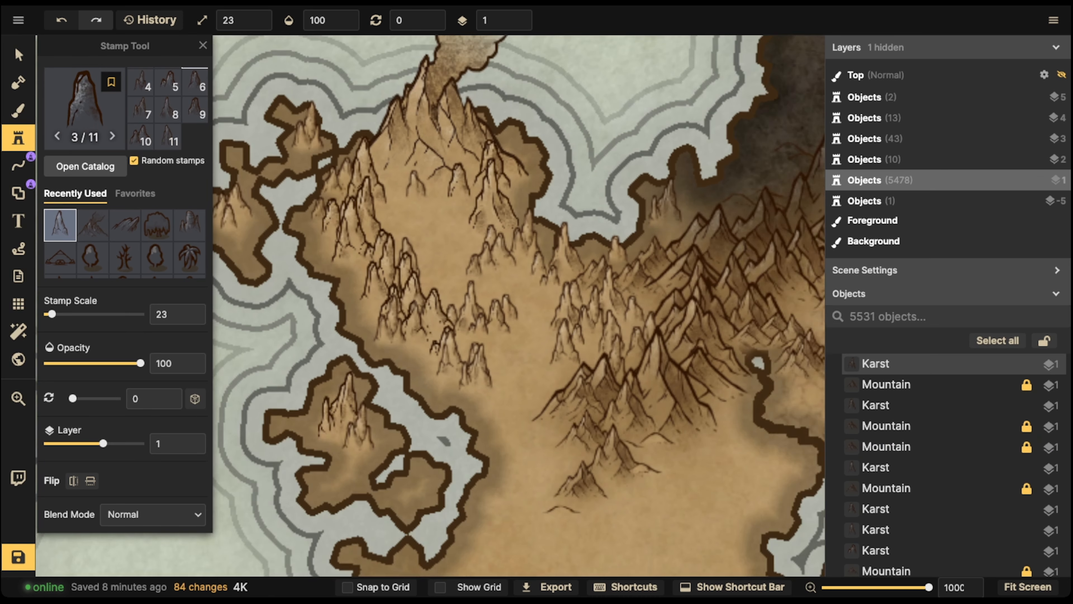
scroll(416, 305, "down", 1)
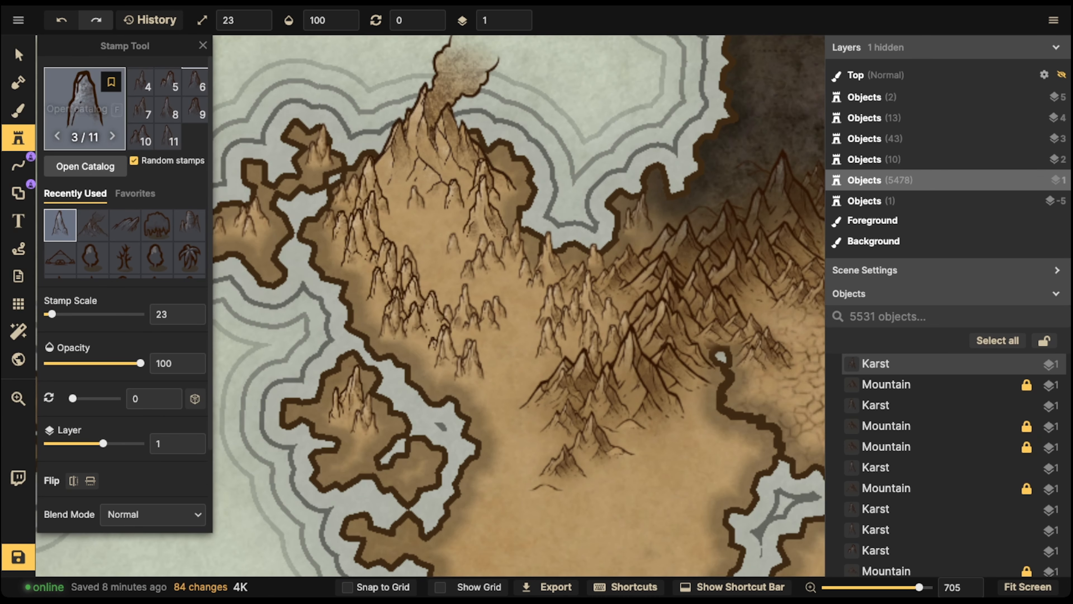
scroll(92, 230, "down", 2)
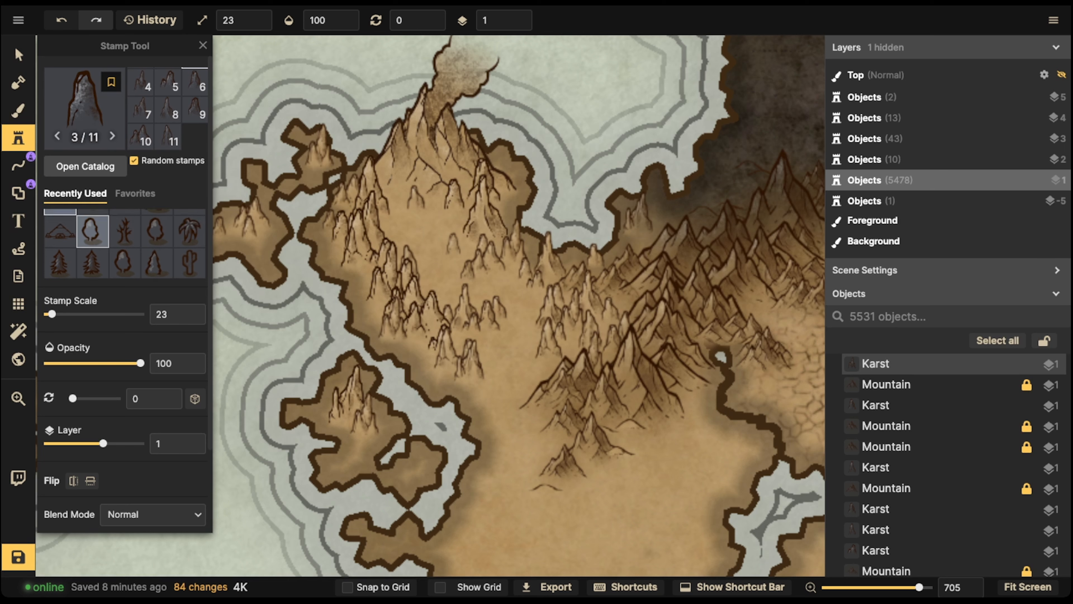
scroll(93, 231, "down", 2)
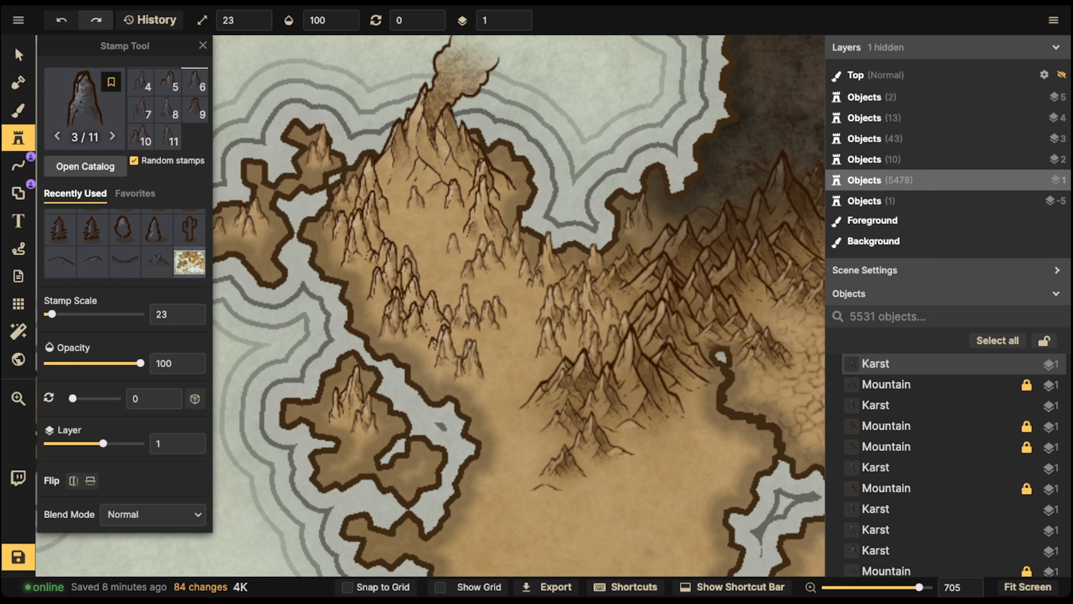
left_click(19, 55)
left_click(454, 199)
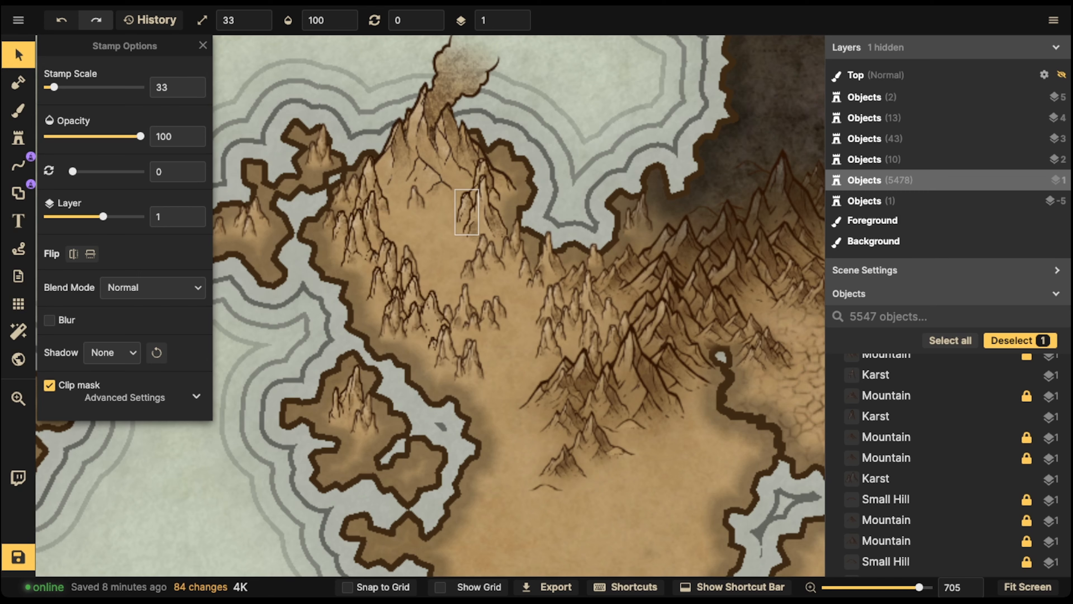
left_click_drag(454, 199, 409, 196)
Step: Choose the Crater stamp from the Parchment World pack of the stamp catalog
left_click(18, 137)
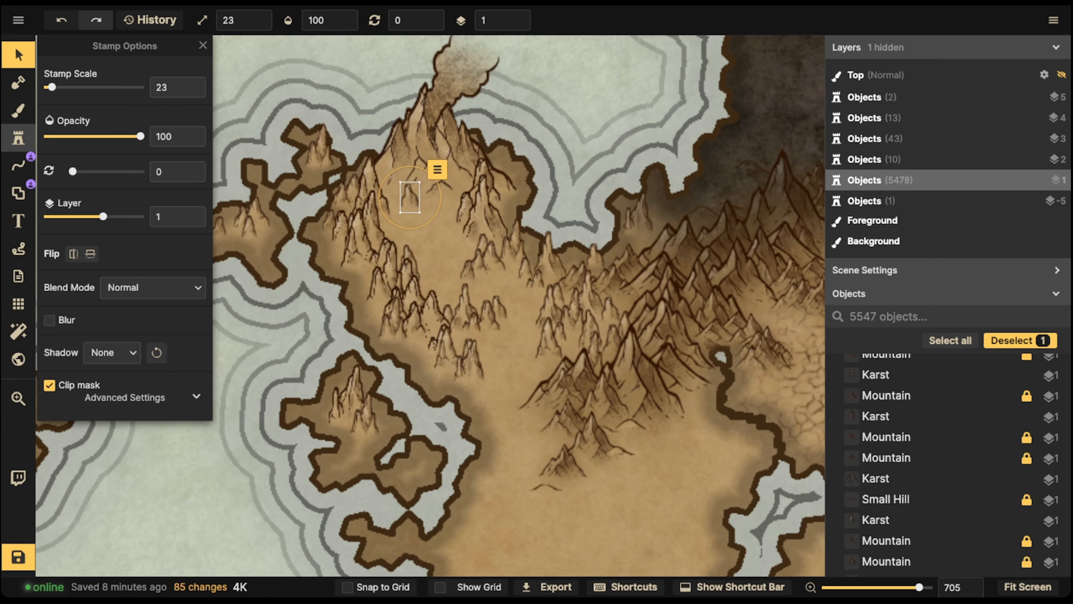
left_click(84, 108)
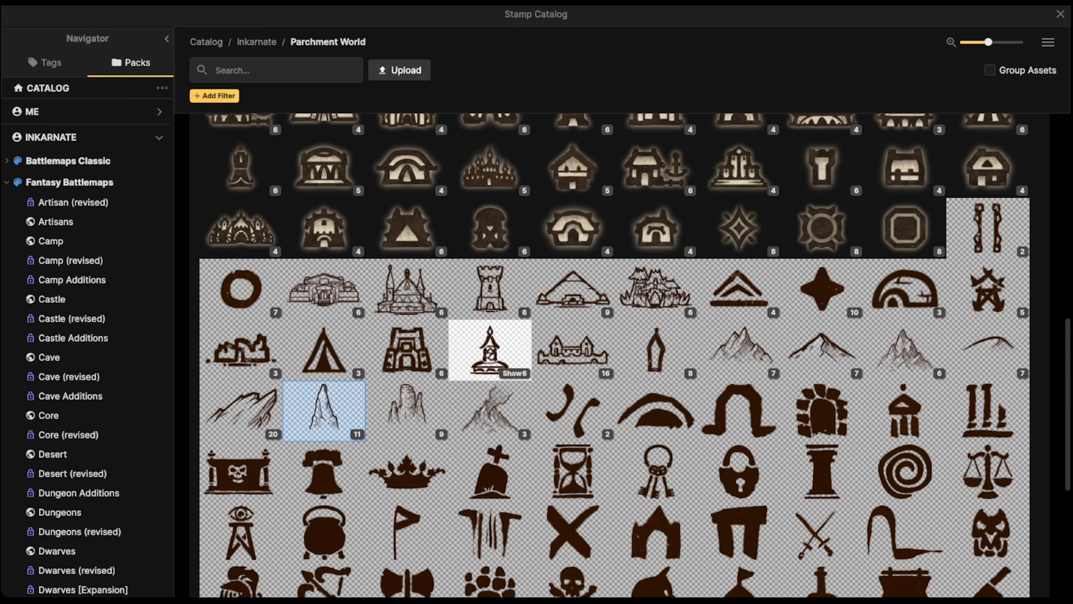
scroll(573, 350, "down", 1)
scroll(573, 350, "down", 8)
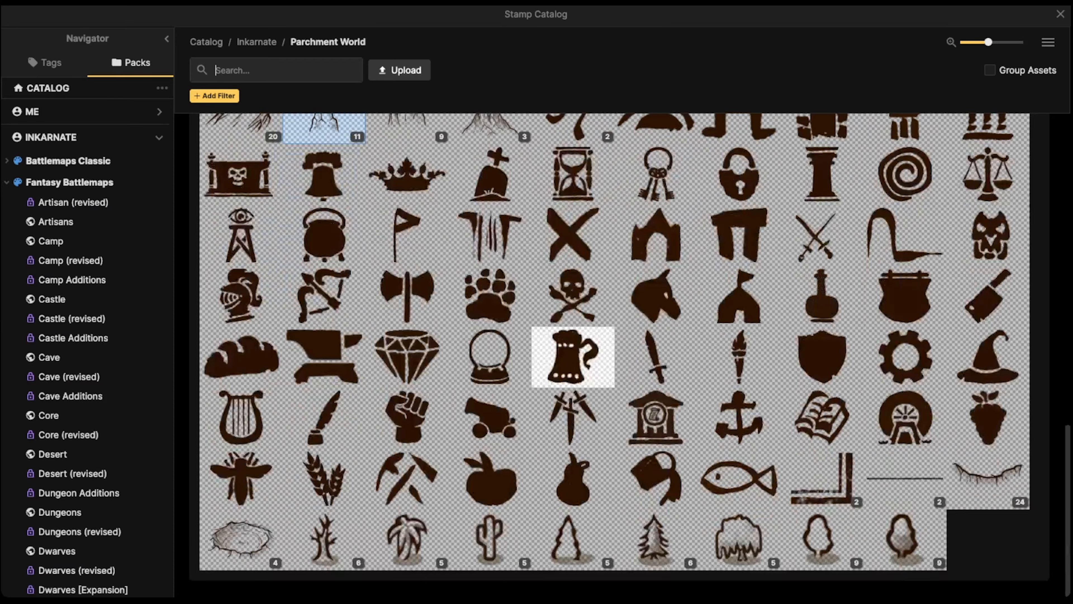
scroll(573, 350, "up", 8)
scroll(324, 393, "down", 5)
left_click(239, 541)
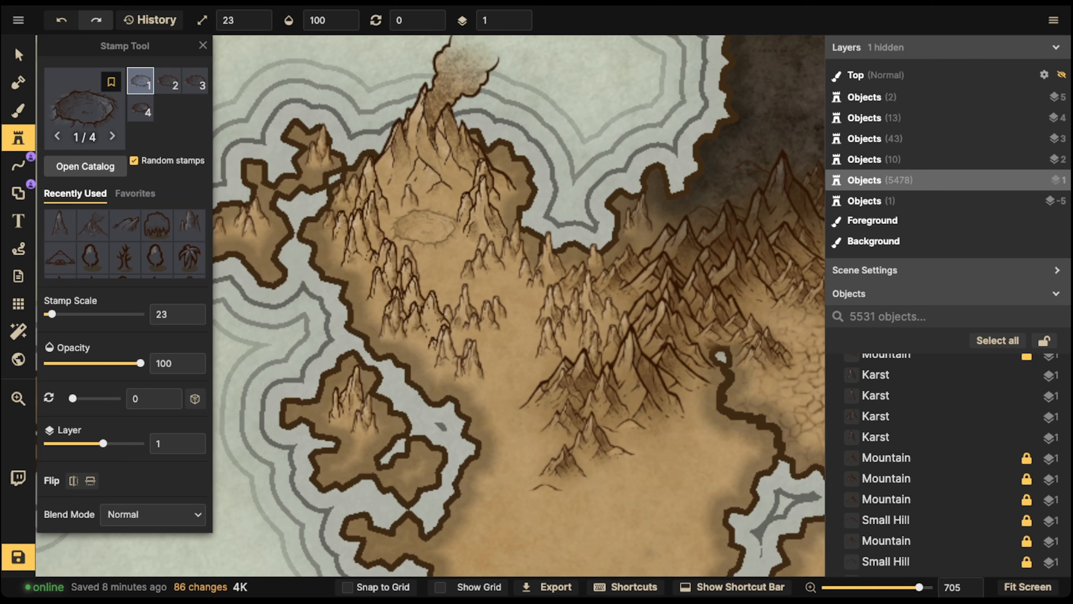
Step: Place one Crater stamp at scale 23 below the volcano and a smaller one among the karsts of the coastal band
left_click(549, 122)
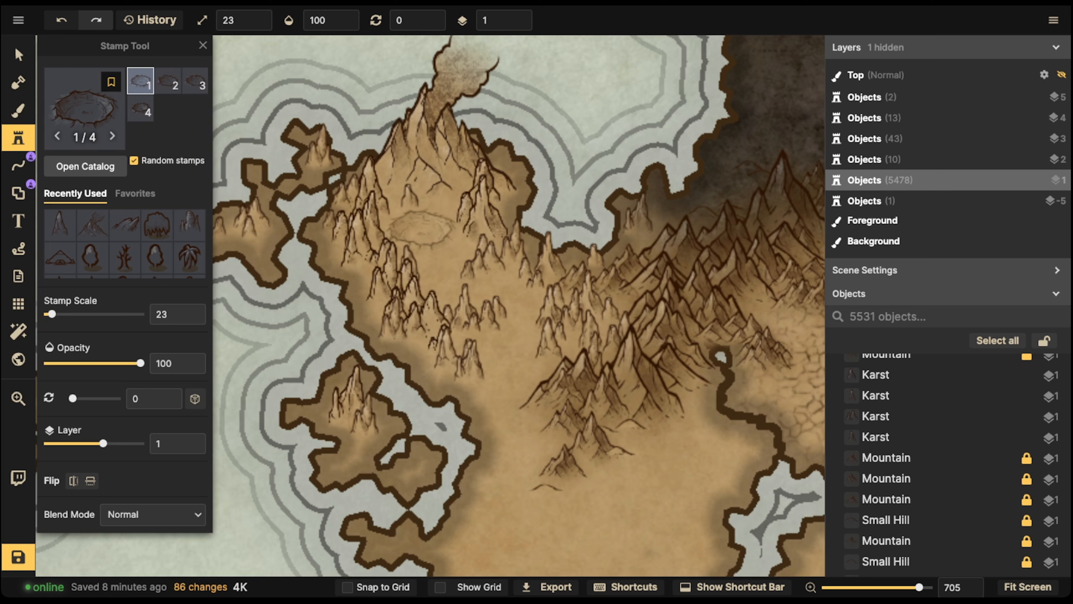
left_click(420, 229)
left_click(435, 271)
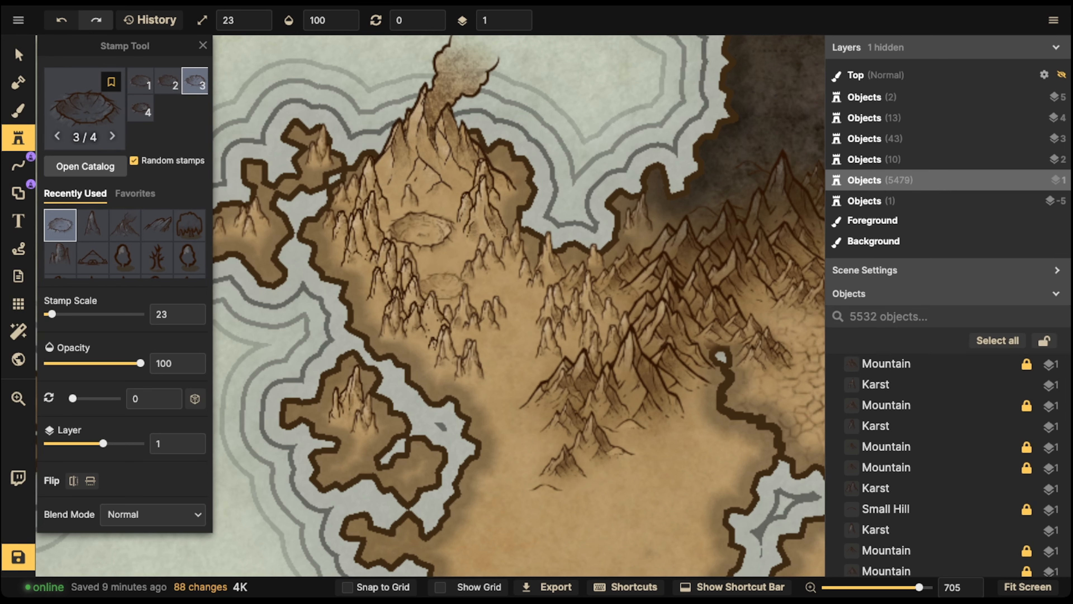
left_click(439, 289)
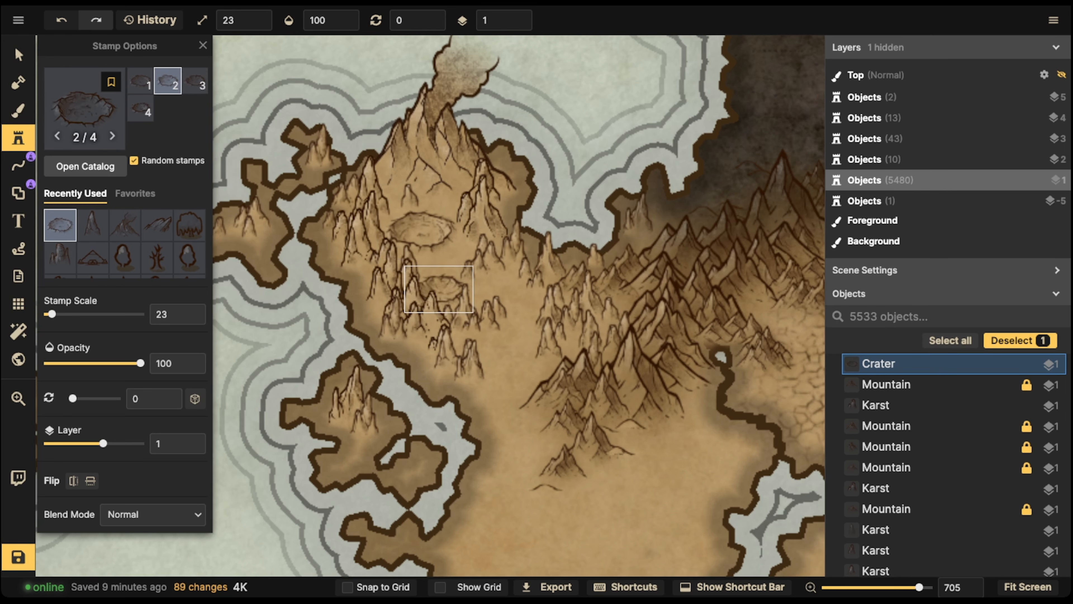
left_click(457, 317)
key("Left")
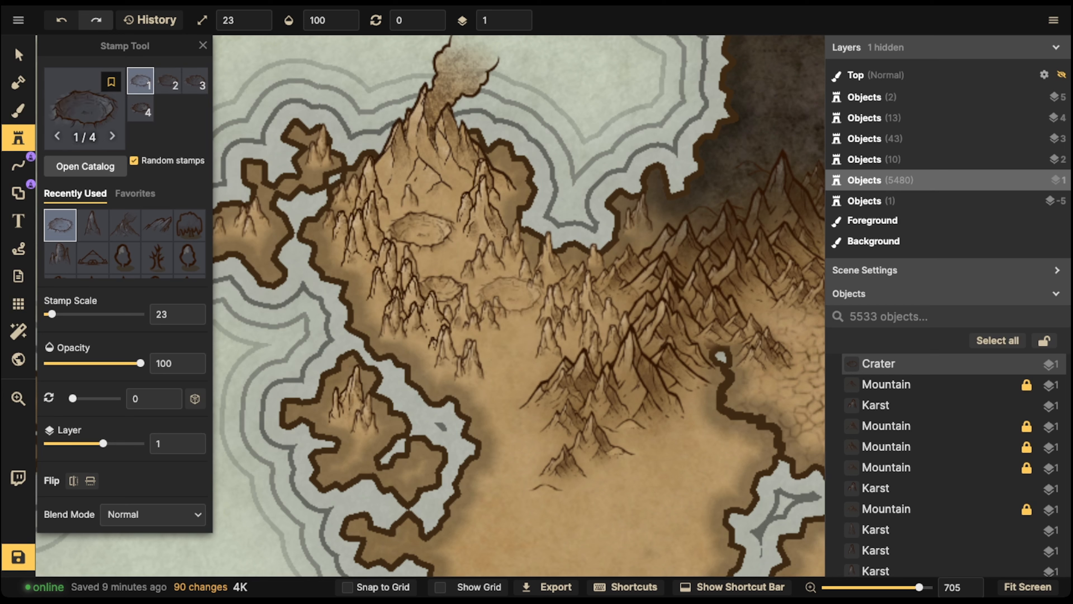
Step: Try a third Crater stamp beside the southern end of the coastal karst band and adjust its position
left_click(487, 347)
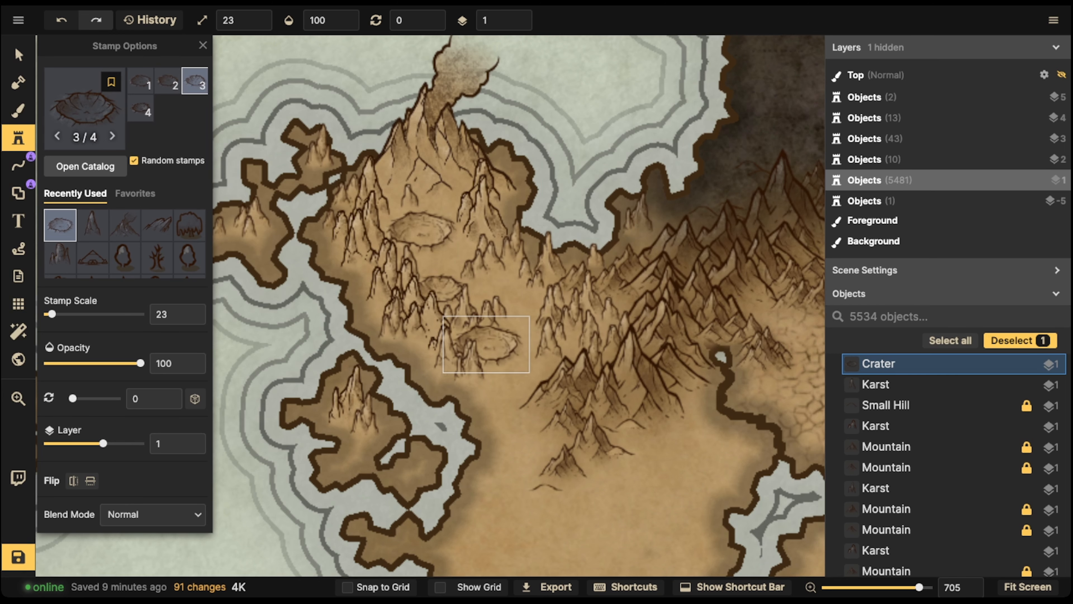
left_click_drag(512, 363, 530, 375)
left_click_drag(487, 346, 483, 346)
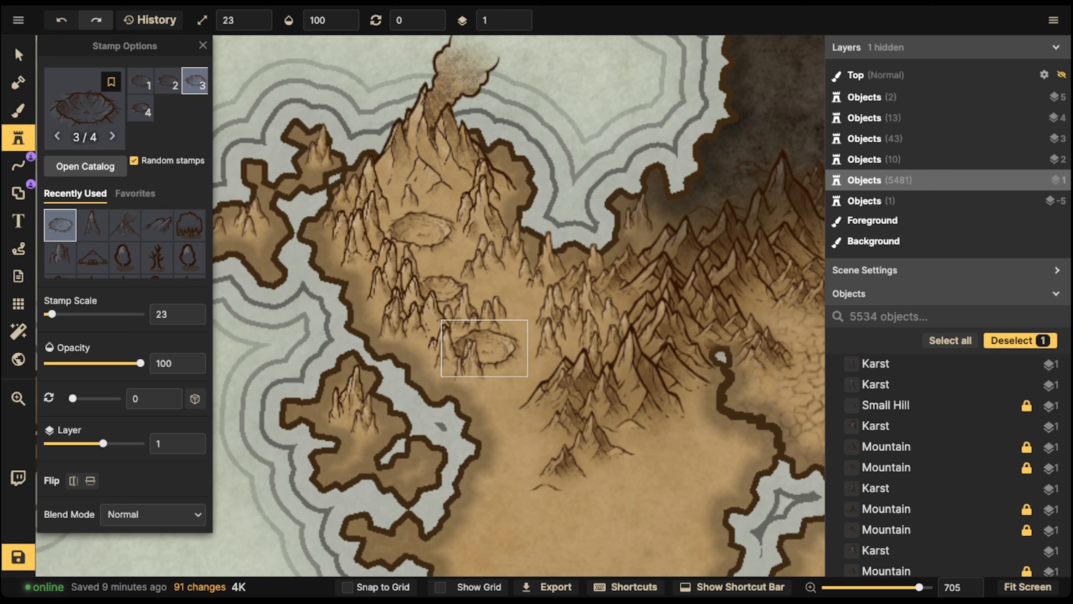
left_click_drag(525, 376, 489, 350)
Step: Adjust the middle crater among the coastal karsts to scale 20, shifted slightly south
left_click(18, 55)
left_click_drag(447, 275, 445, 300)
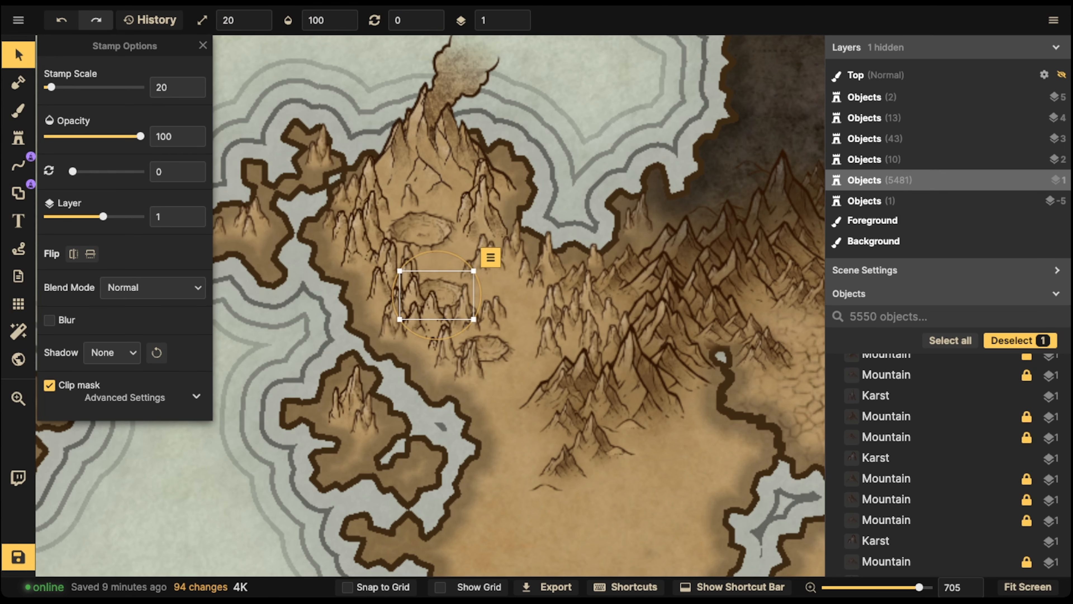
Step: Delete the southernmost crater beside the end of the coastal karst band
left_click_drag(486, 349, 498, 292)
key("Delete")
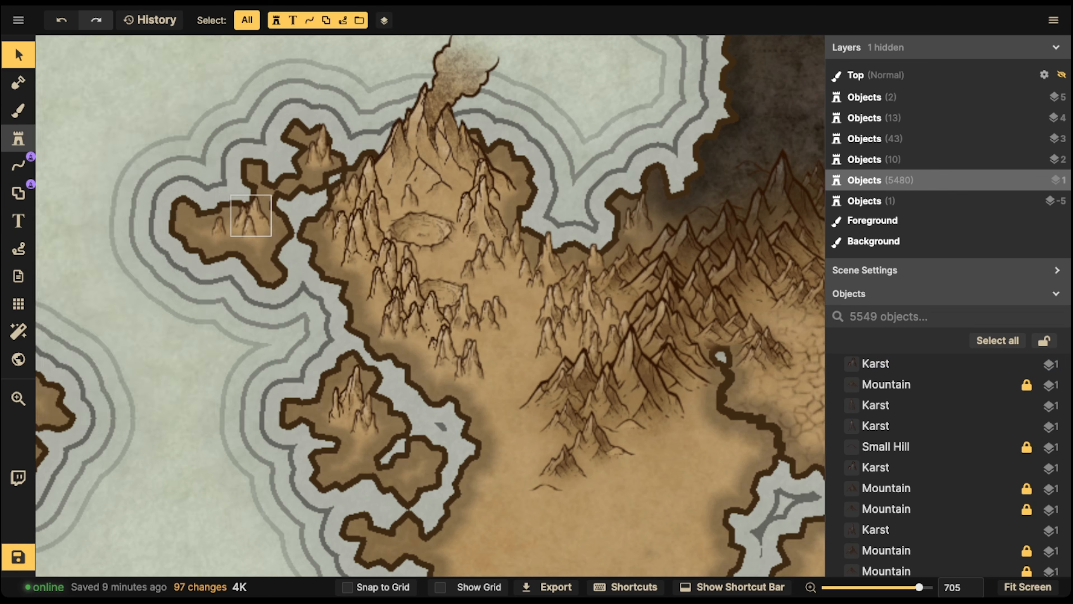
Step: Place a Crater stamp at scale 23 in the basin east of the middle crater and nudge it into position
left_click(18, 139)
key("Left")
key("Left")
key("Left")
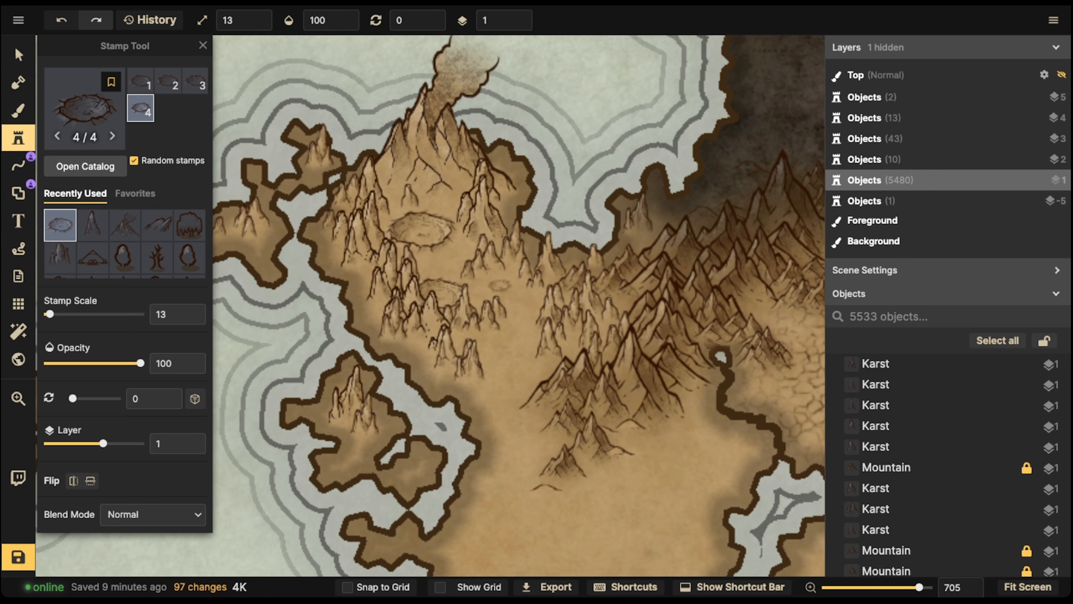
left_click(498, 292)
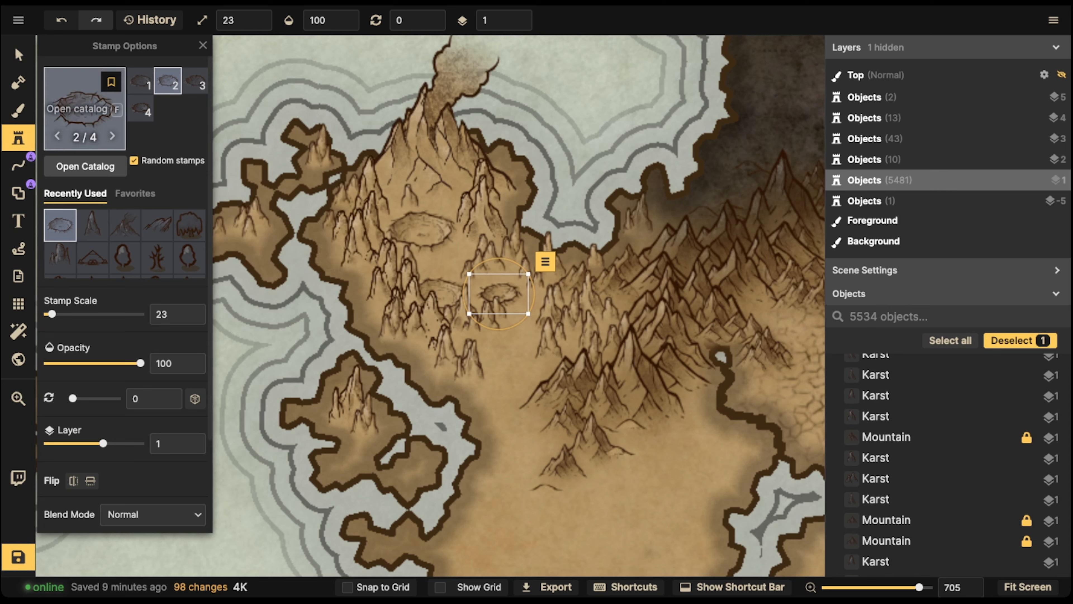
left_click(18, 55)
left_click_drag(499, 293, 501, 295)
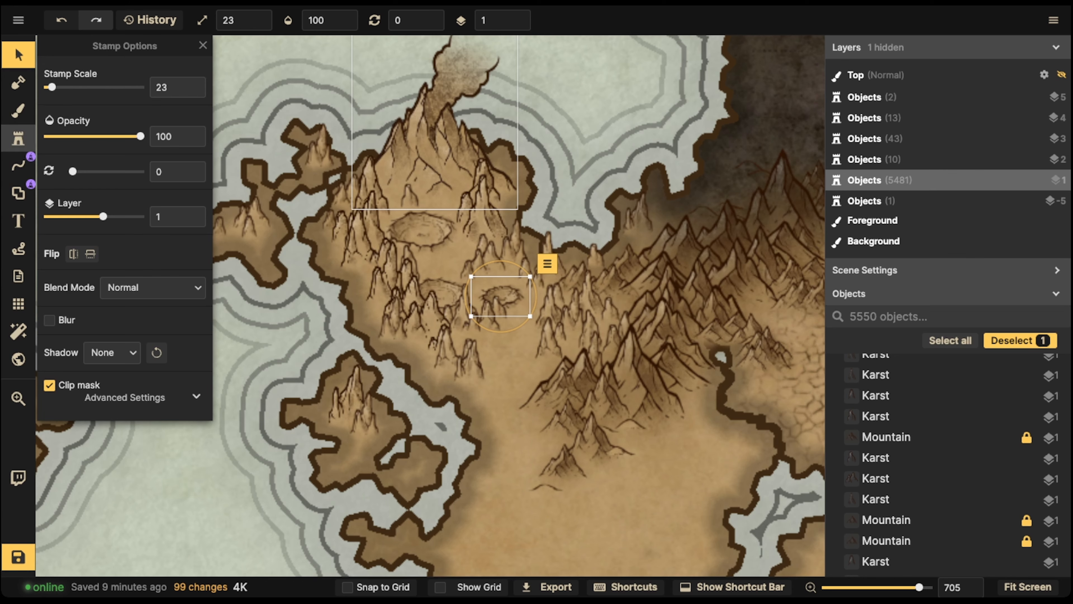
Step: Place four Jagged Rock stamps at scale 23 along the western headland of the volcano's peninsula
left_click(18, 138)
left_click(157, 225)
scroll(322, 224, "up", 3)
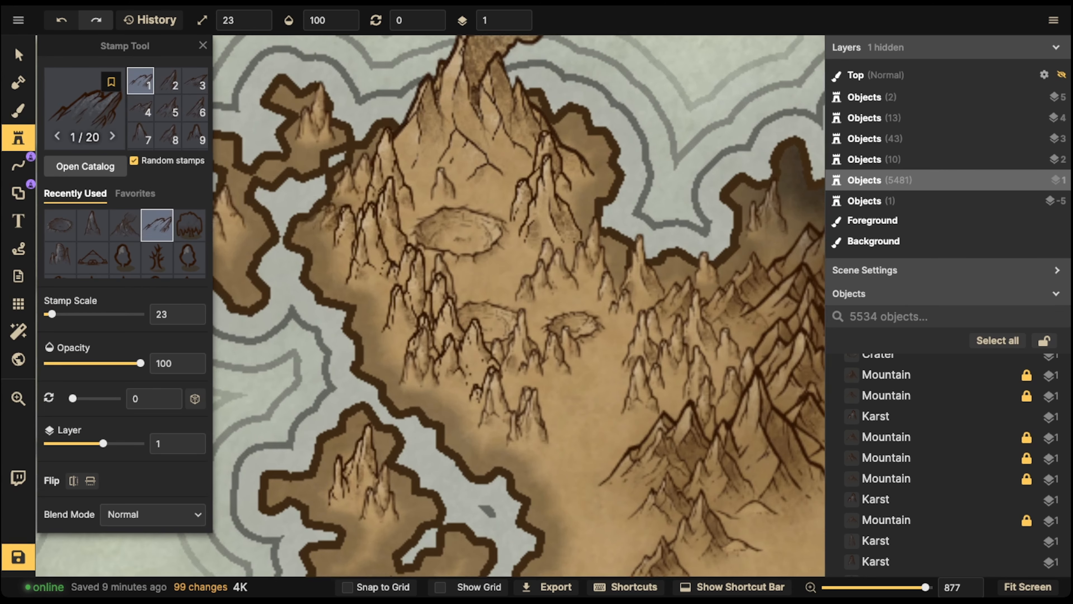
key("Left")
key("Left")
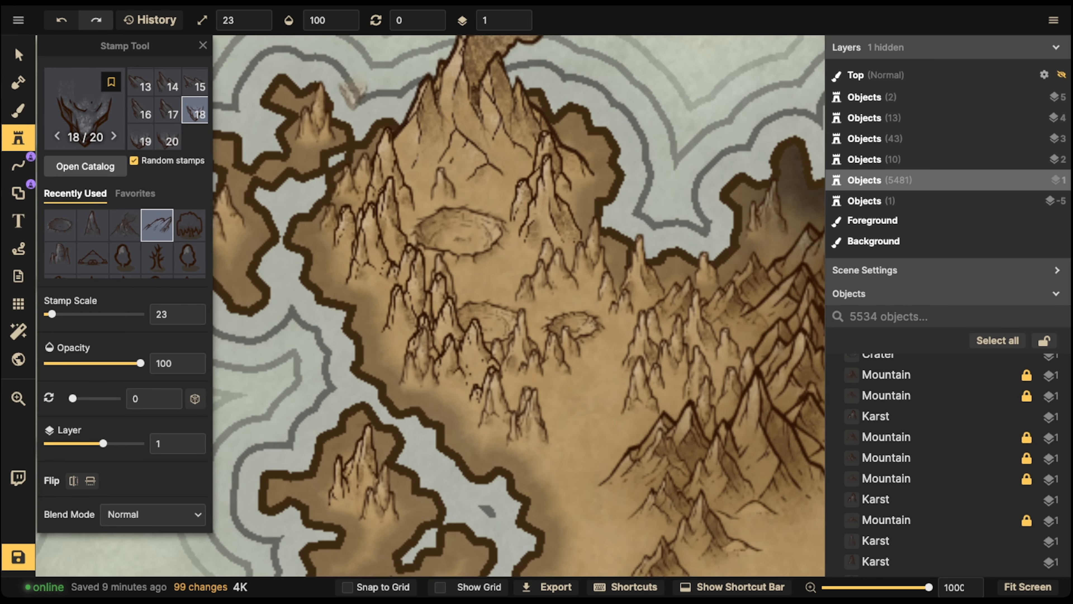
key("comma")
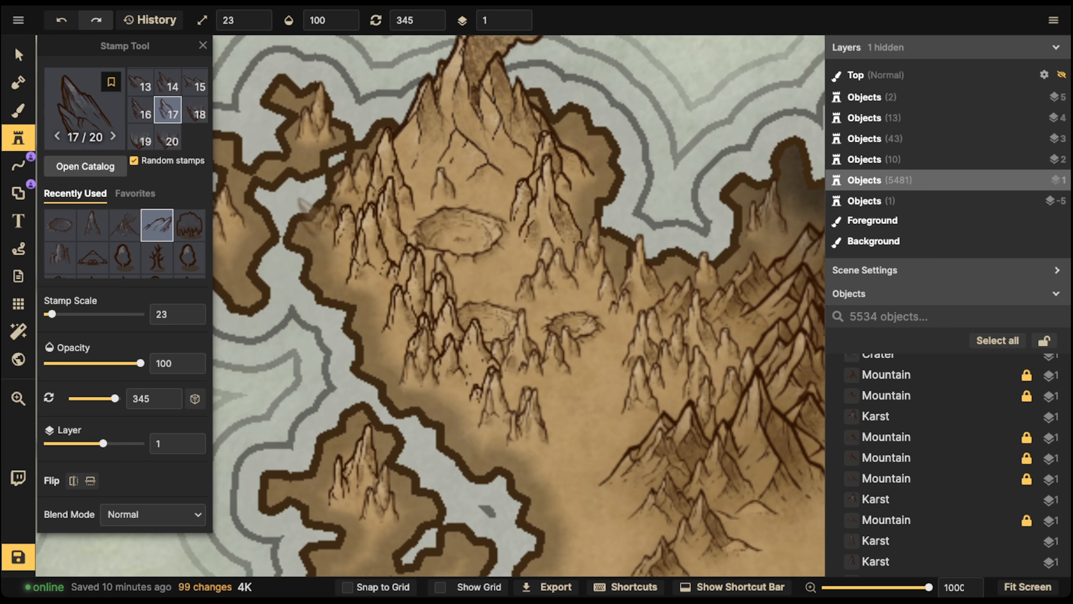
left_click(315, 221)
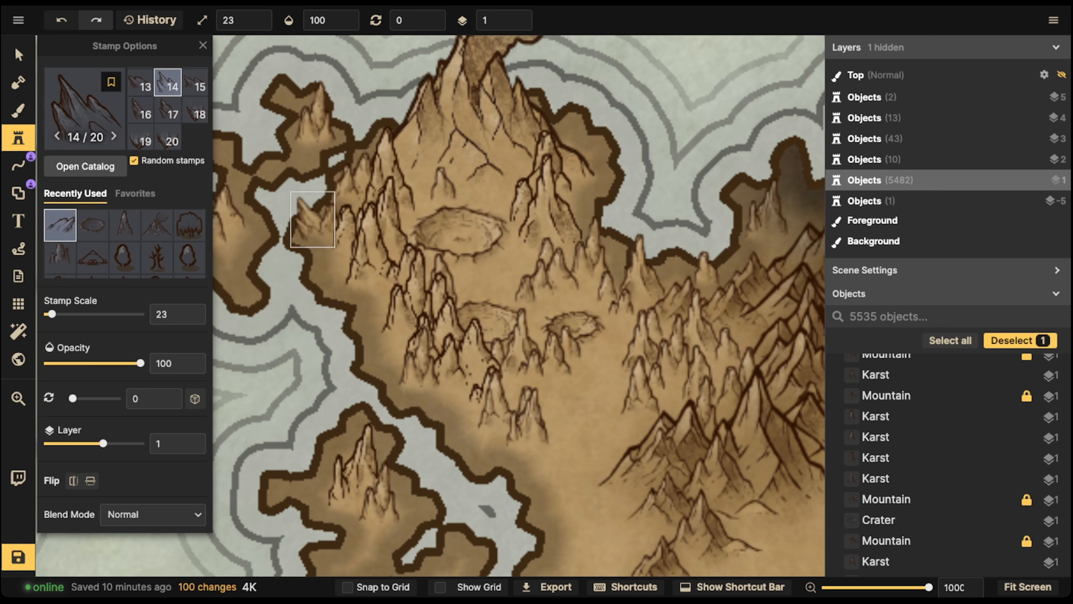
left_click(317, 222)
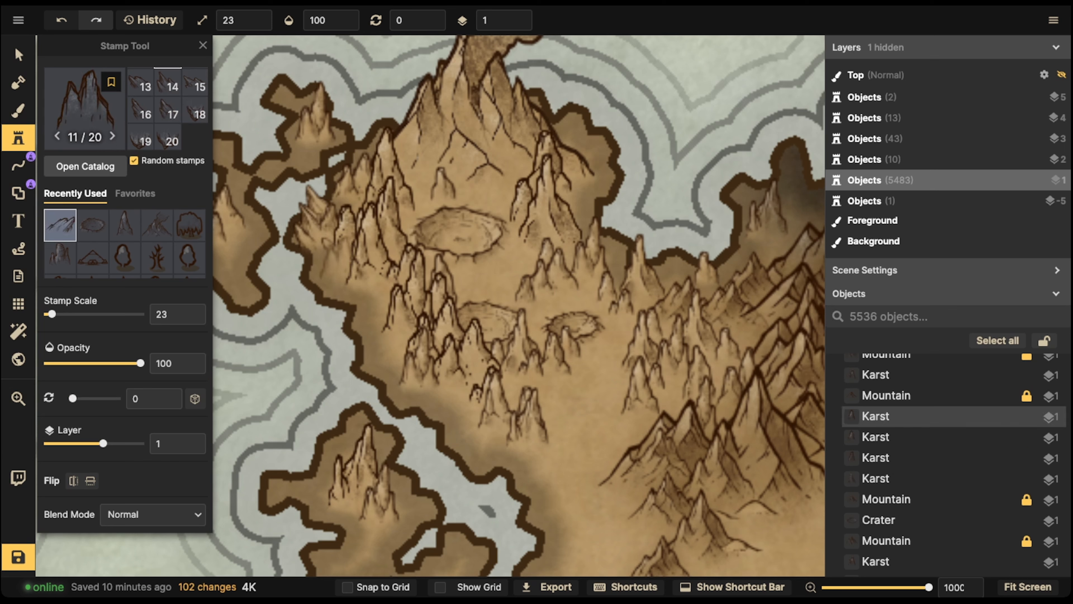
left_click(318, 222)
left_click(317, 221)
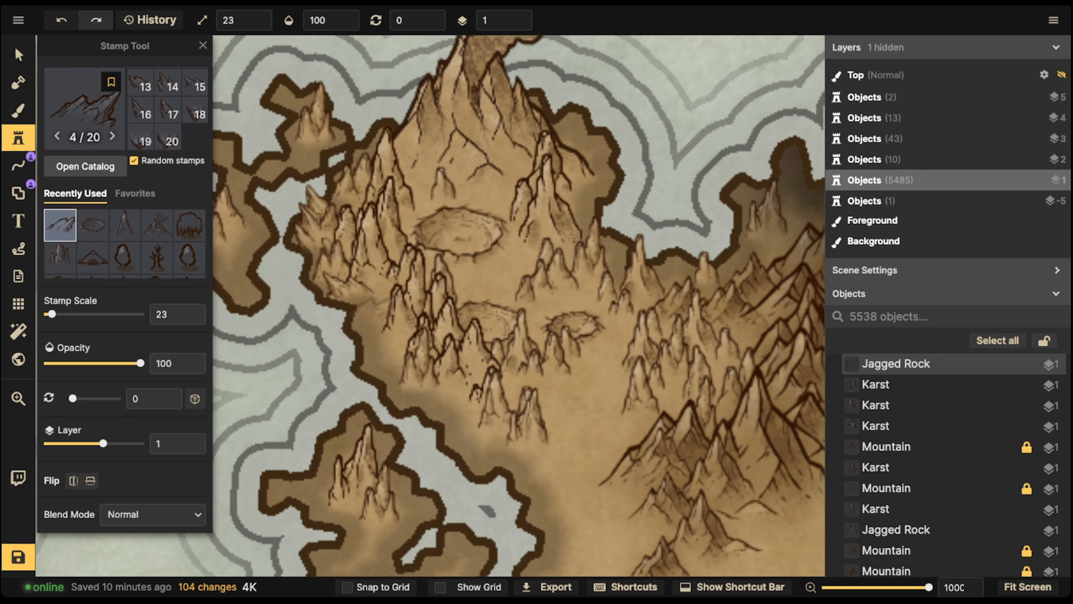
Step: Place Jagged Rock variation 17 at scale 23 farther southeast along the volcano peninsula's western coast
key("Left")
key("Left")
key("Left")
key("Left")
key("Left")
key("Left")
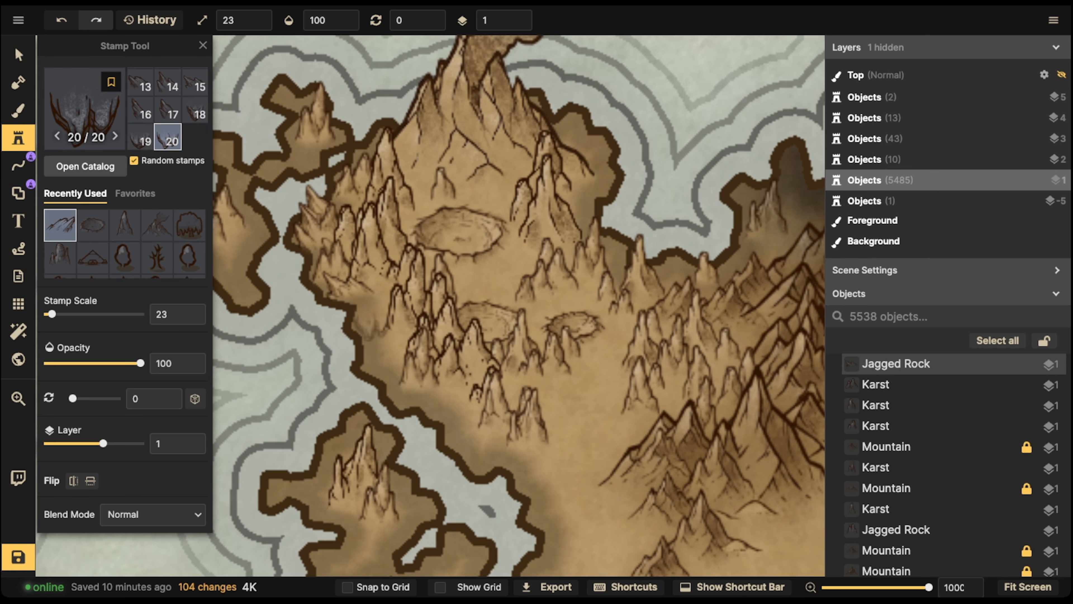
key("Left")
key("Left")
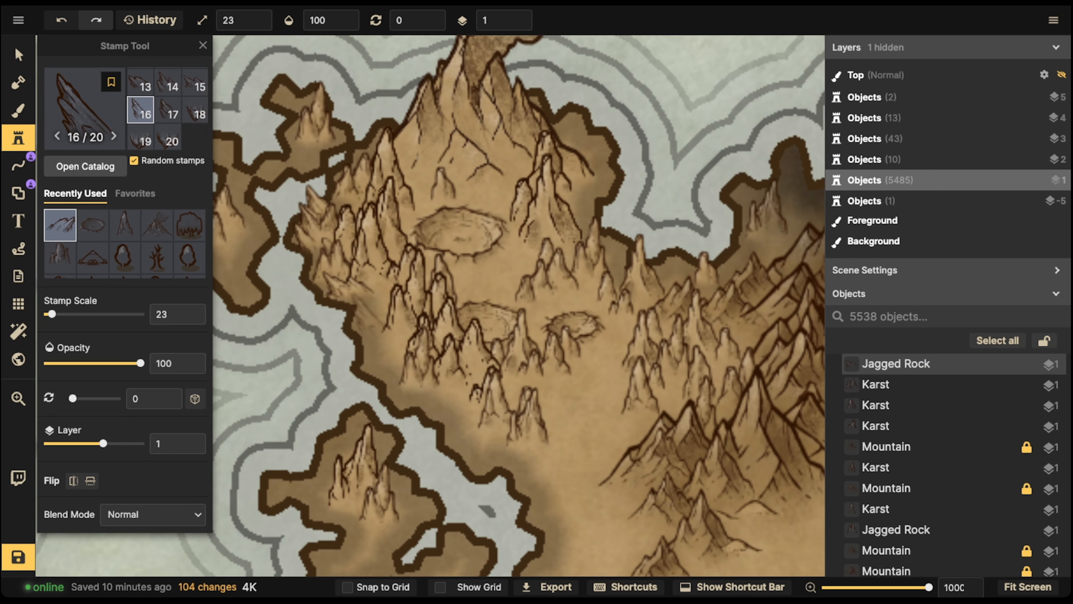
scroll(377, 312, "down", 2)
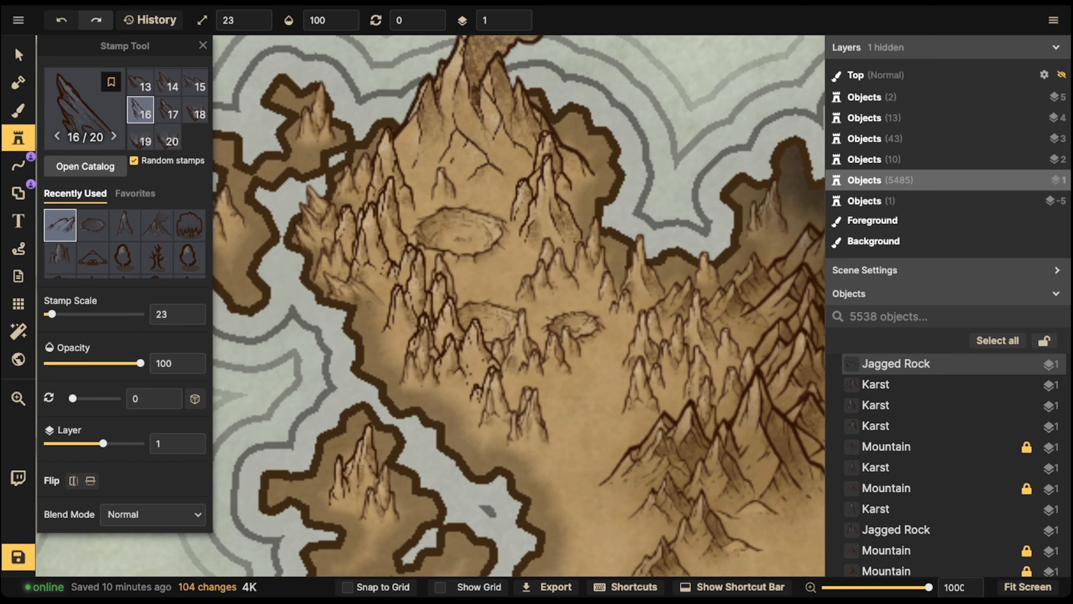
key("Left")
key("Left")
key("Left")
key("Left")
key("Left")
key("Left")
key("Left")
key("Left")
key("Left")
key("Left")
key("Left")
key("Left")
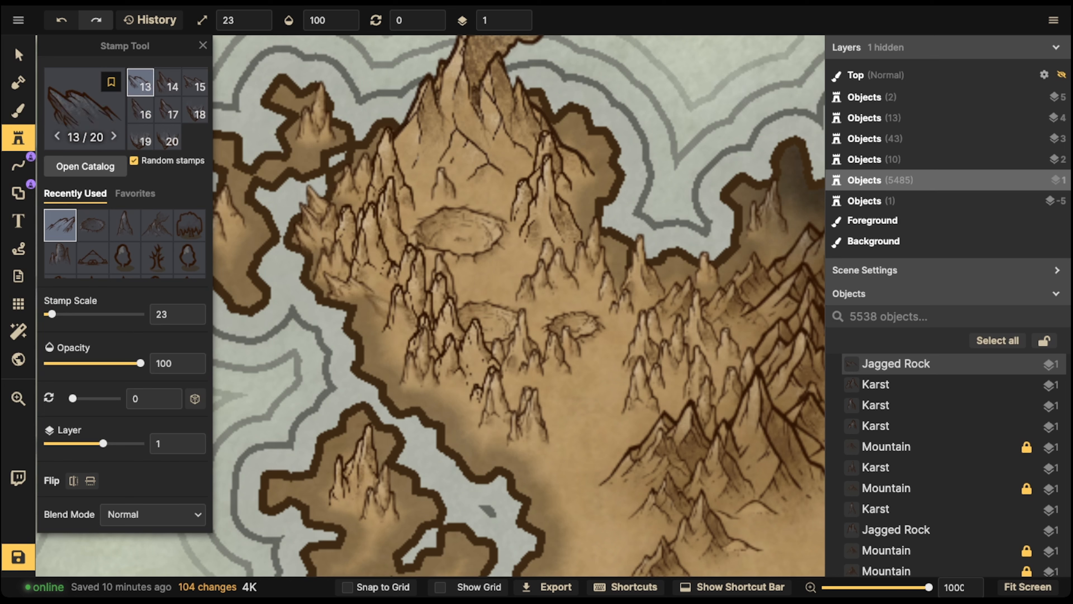
key("Left")
key("Left")
key("Left")
key("Left")
key("Left")
key("Left")
key("Left")
key("Left")
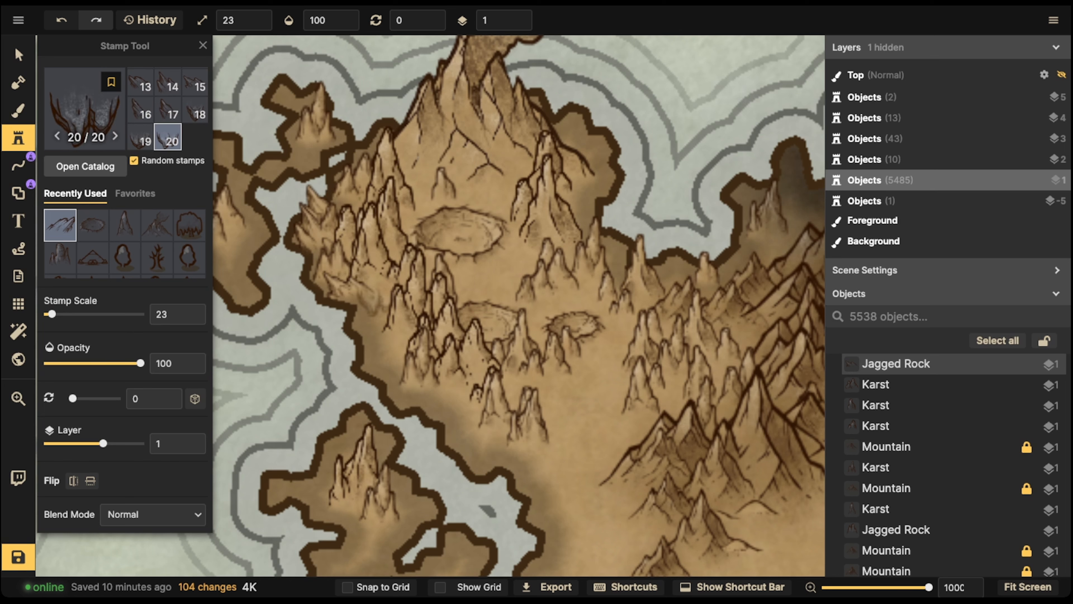
key("Right")
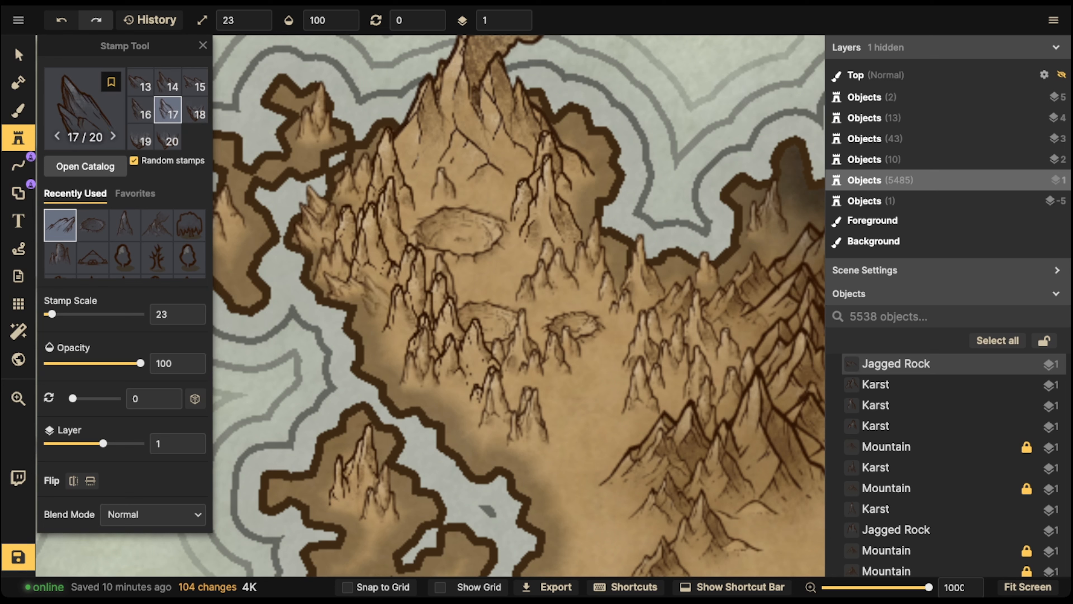
left_click(379, 298)
Step: Place four more Jagged Rock stamps at scale 23 southeast along the volcano peninsula's western coast, rotating the last three to 345 degrees
key("Left")
key("Left")
key("Left")
key("Left")
key("Left")
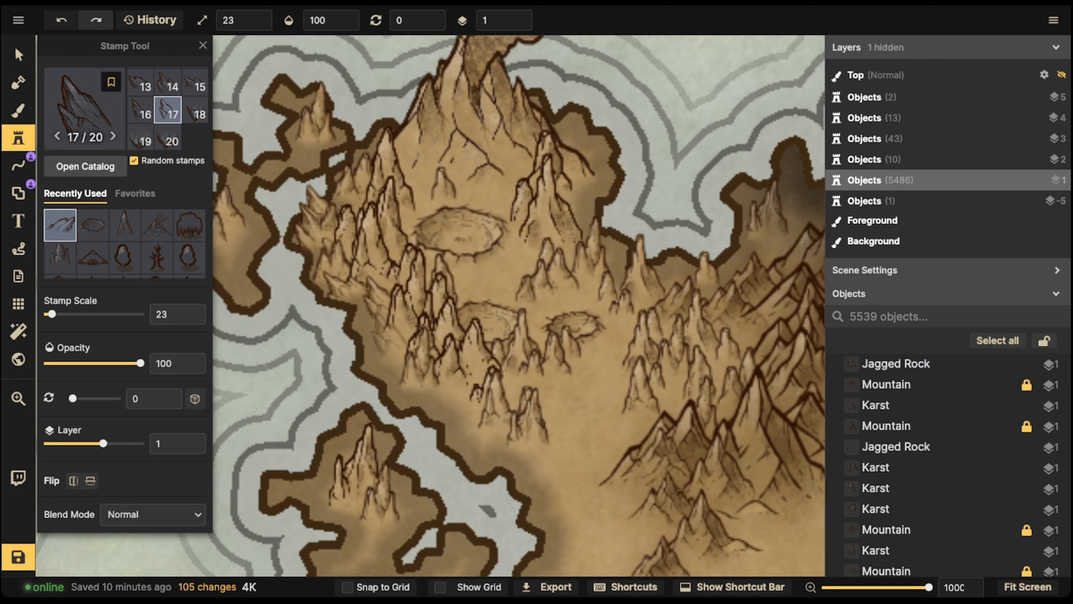
scroll(392, 338, "down", 3)
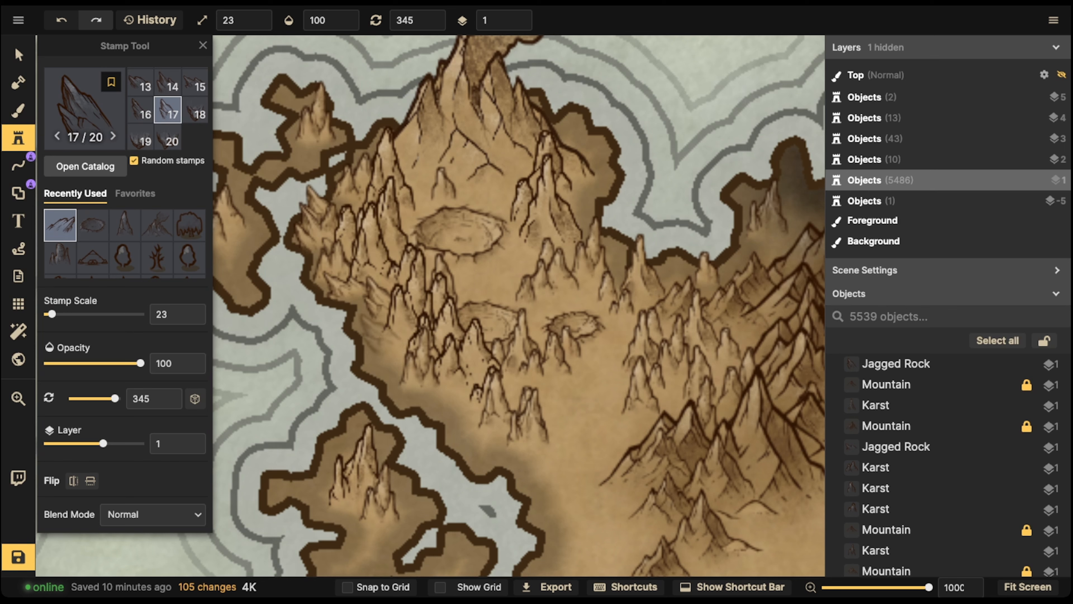
left_click(372, 319)
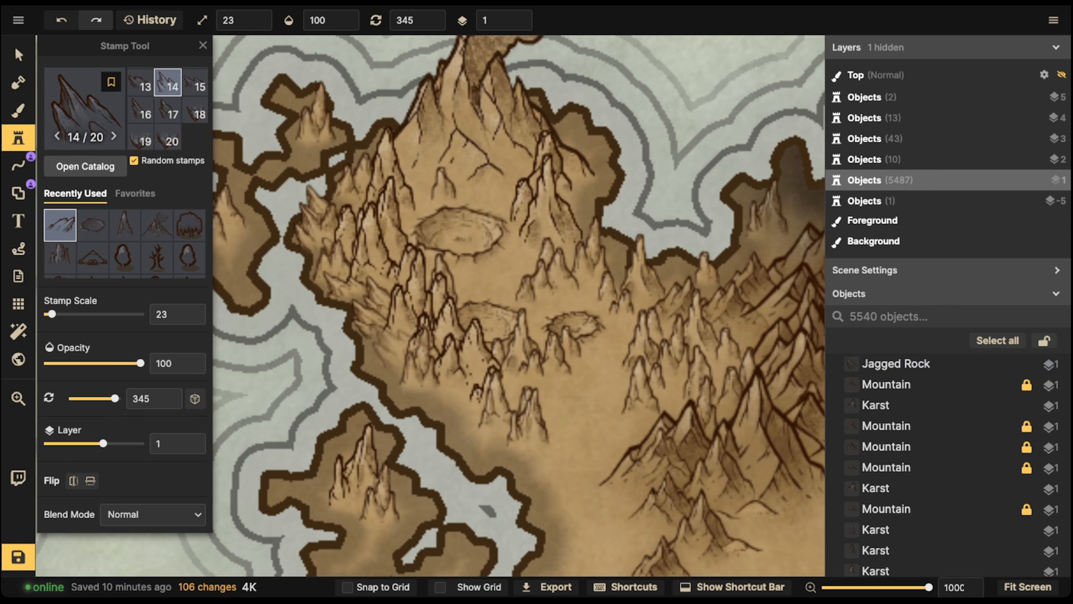
left_click(390, 345)
left_click(405, 389)
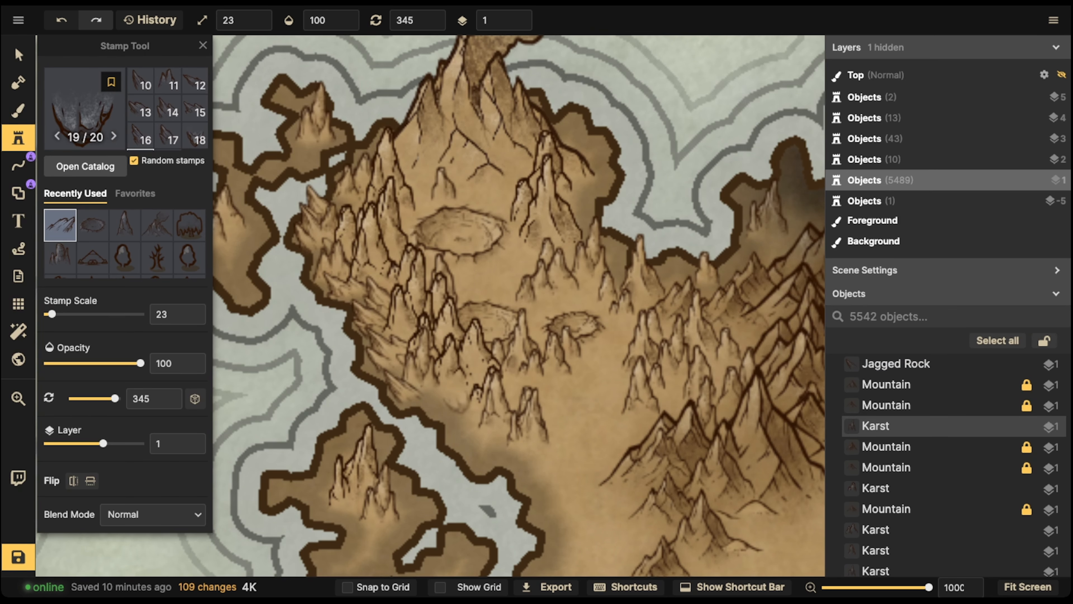
Step: Place four Jagged Rock stamps at scale 23 down the volcano's eastern coast, three rotated to 15 degrees and the southernmost to 345
key("Left")
key("Left")
key("Left")
key("Left")
key("Left")
key("Left")
key("Left")
key("Left")
key("Left")
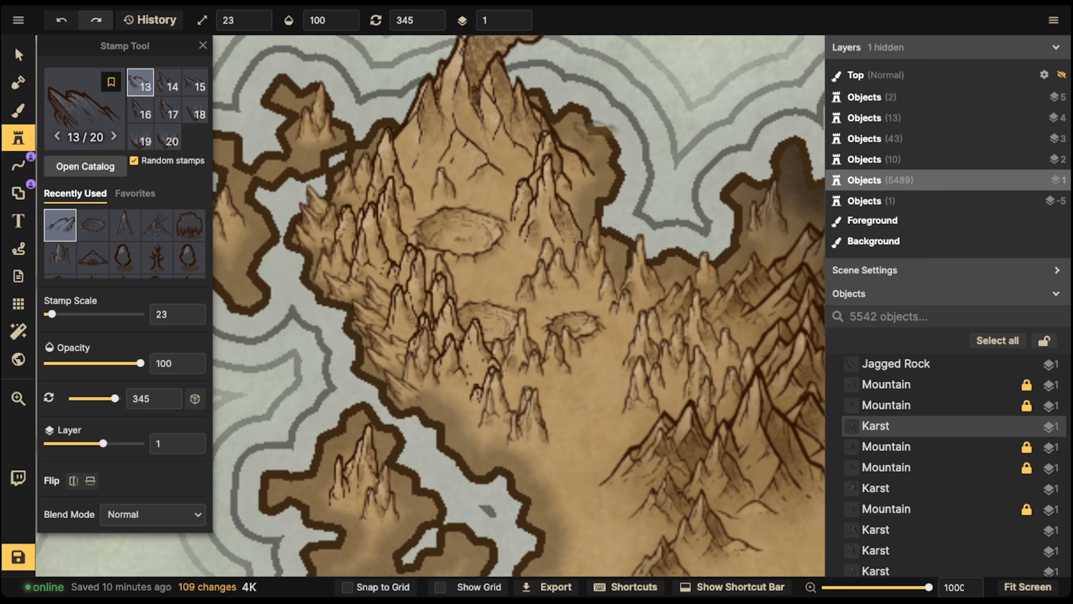
key("Left")
key("Left")
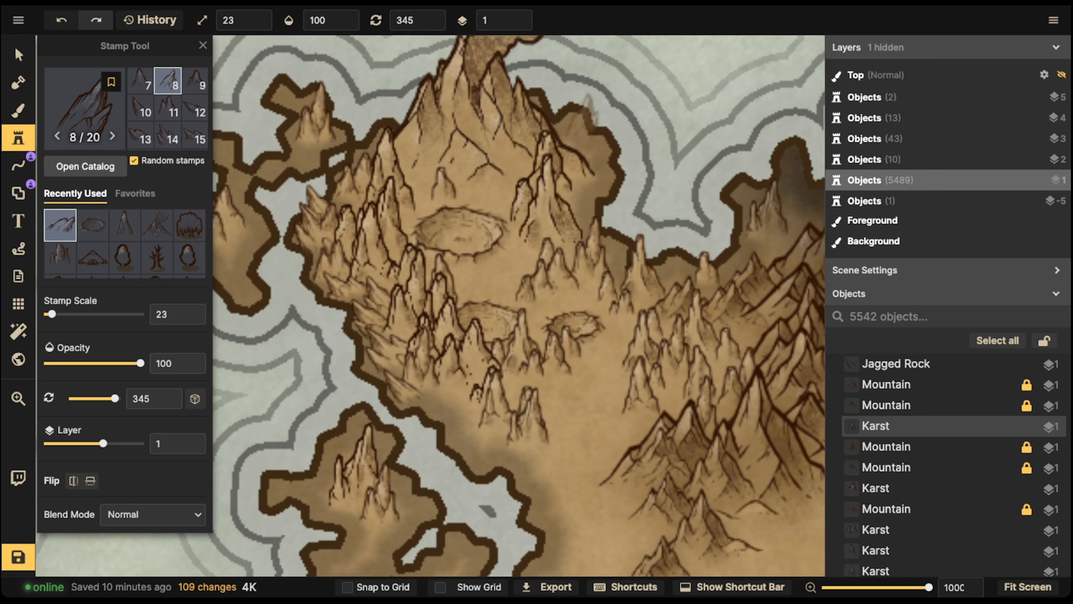
key("period")
key("period")
left_click(574, 119)
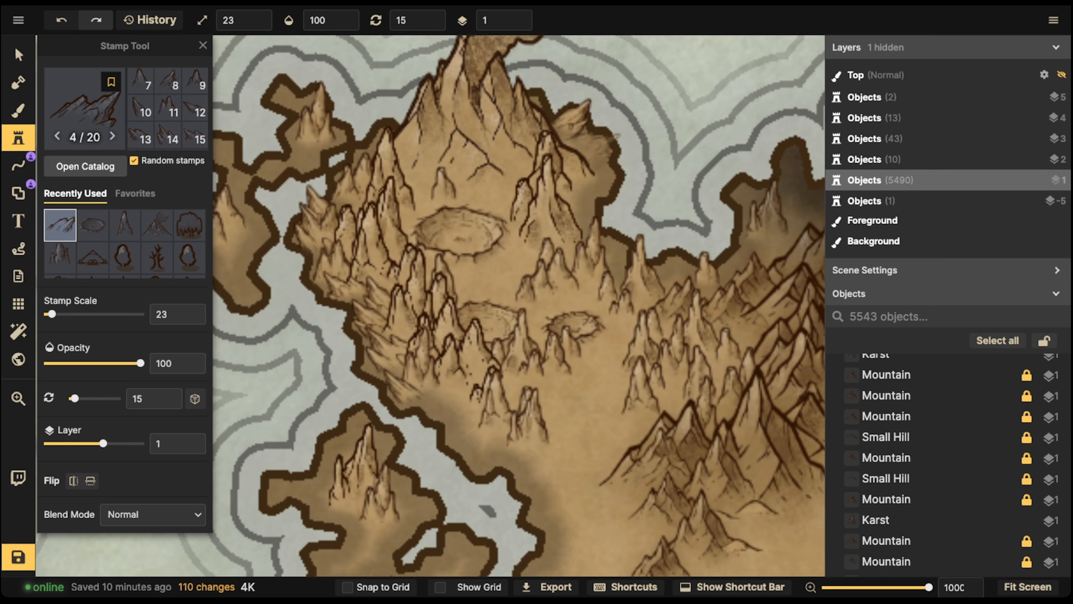
left_click(588, 142)
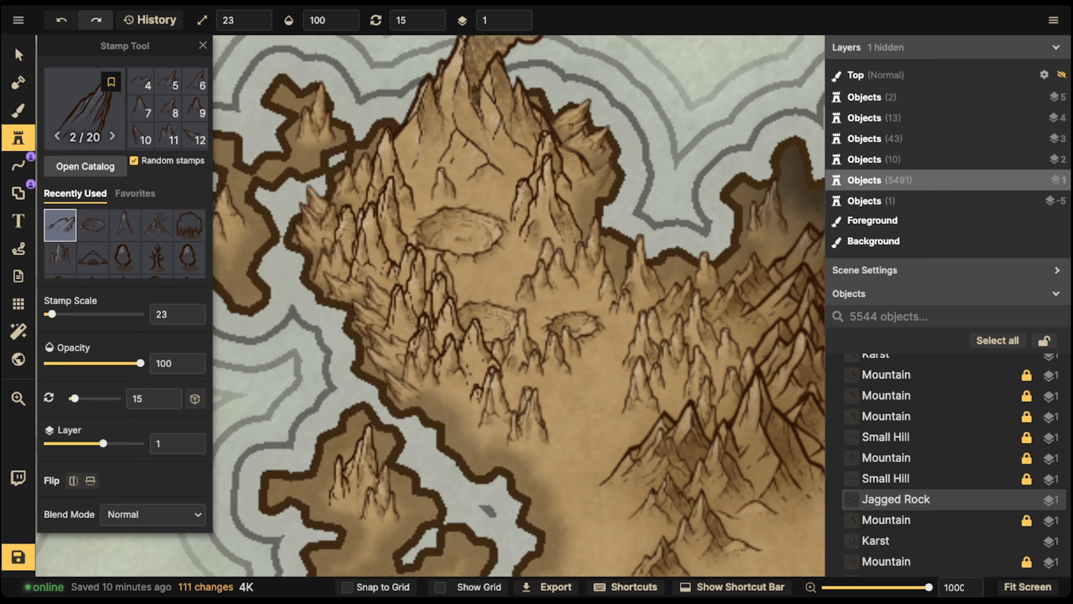
left_click(587, 174)
scroll(581, 198, "down", 2)
left_click(574, 201)
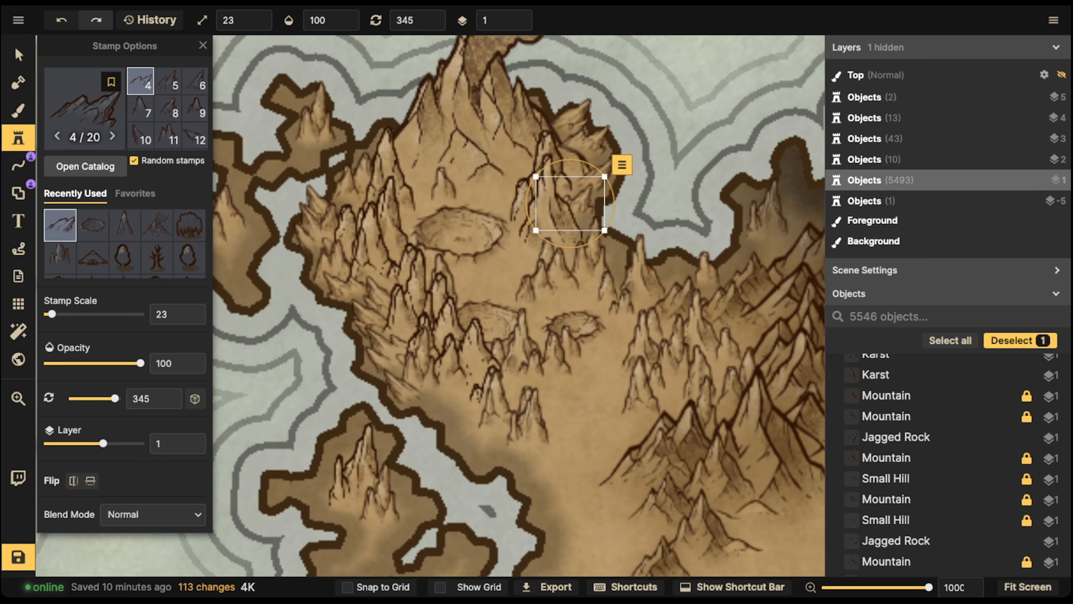
Step: Place two unrotated Jagged Rock stamps at scale 23 along the southern shore of the bay east of the volcano
key("Left")
key("Left")
key("Left")
key("Left")
key("Left")
key("Left")
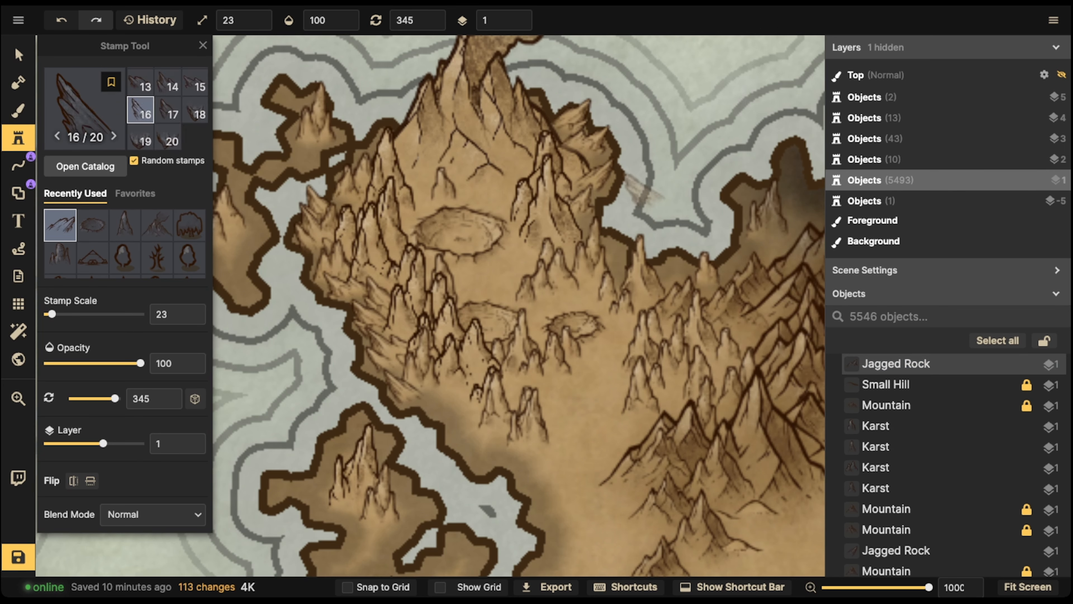
key("Left")
key("Left")
key("Left")
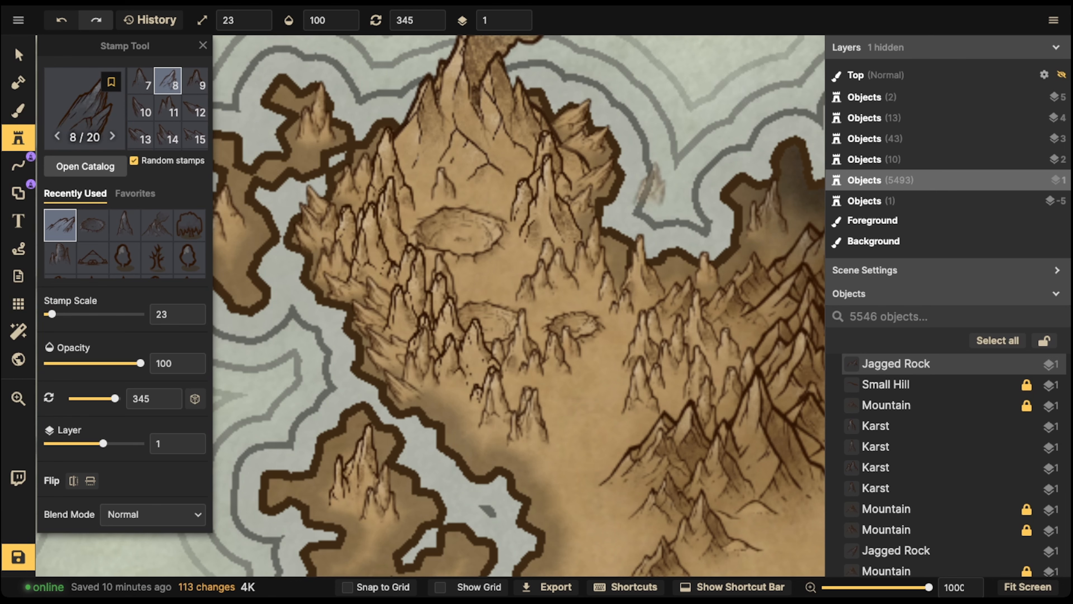
scroll(605, 241, "up", 1)
left_click(605, 244)
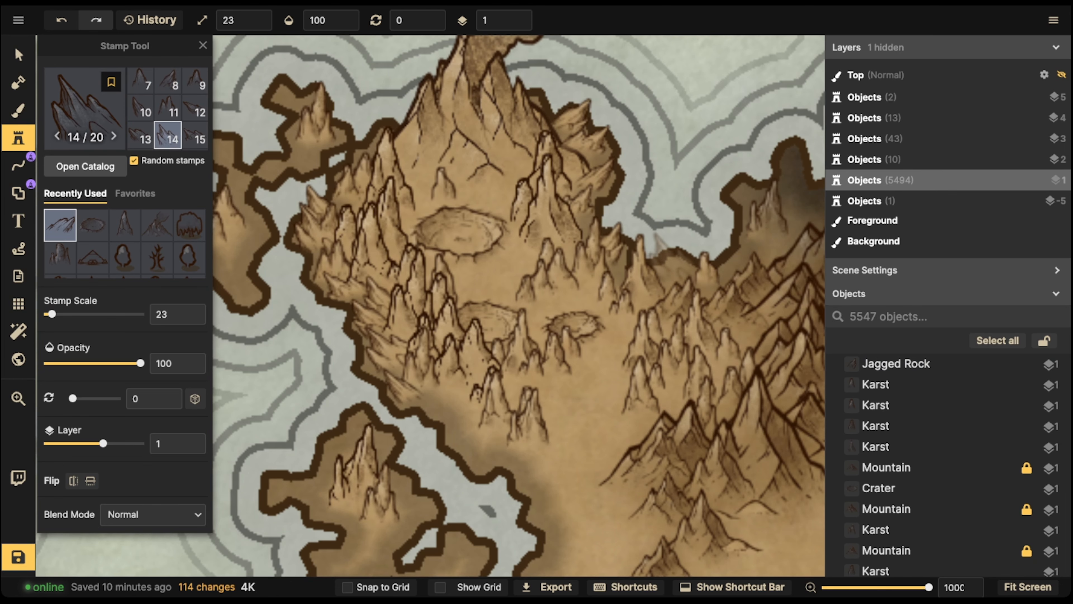
left_click(676, 257)
Step: Reuse the Karst stamp at scale 13 to place four small formations around the craters and at the volcano's southern foot
scroll(458, 140, "down", 3)
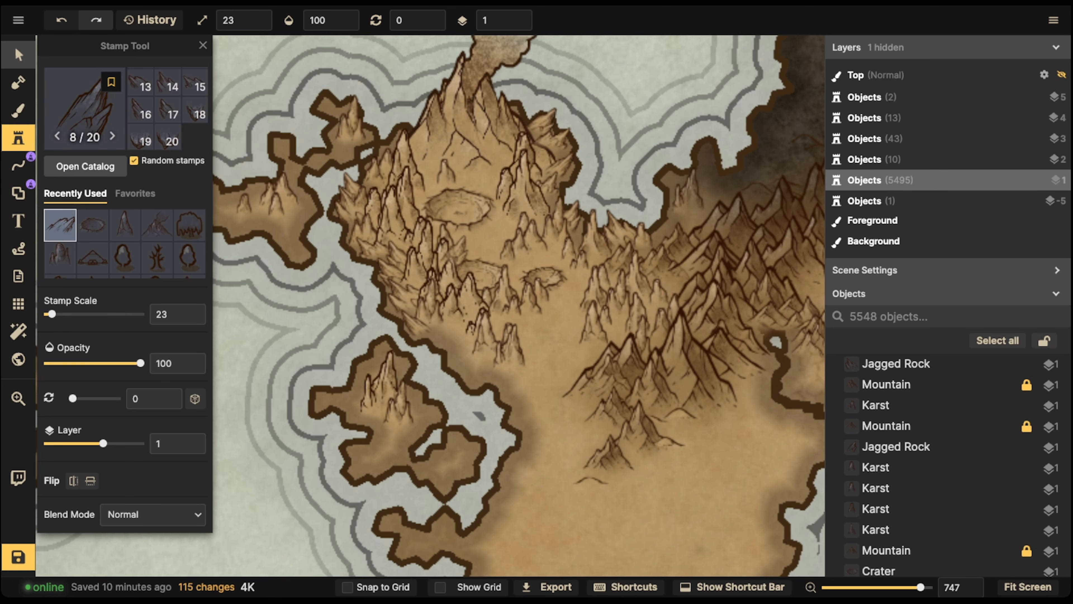
left_click(18, 54)
left_click(446, 172)
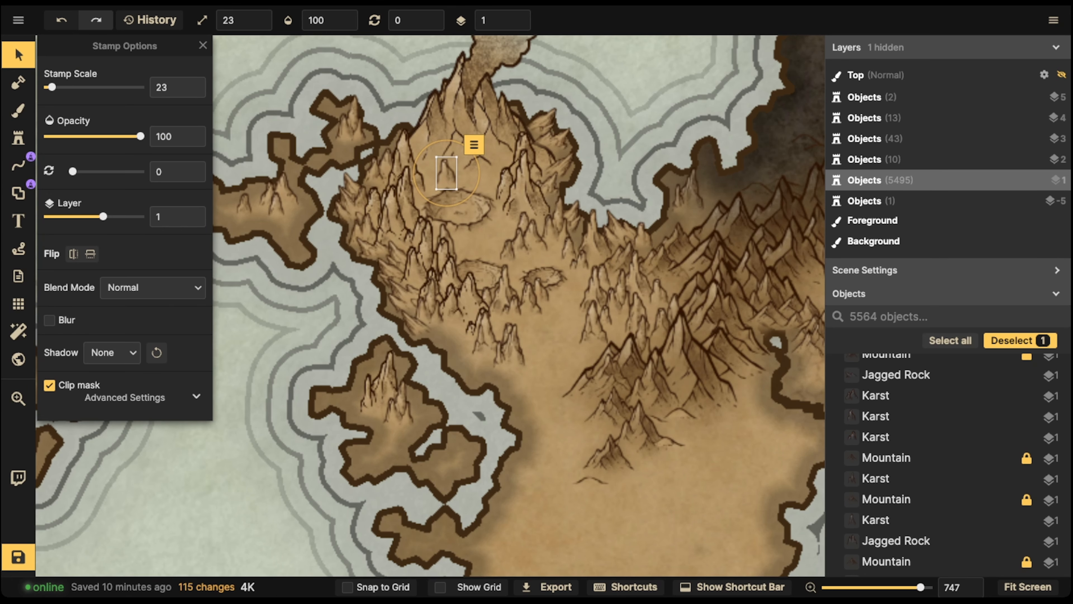
left_click(18, 139)
scroll(488, 300, "up", 3)
key("bracketleft")
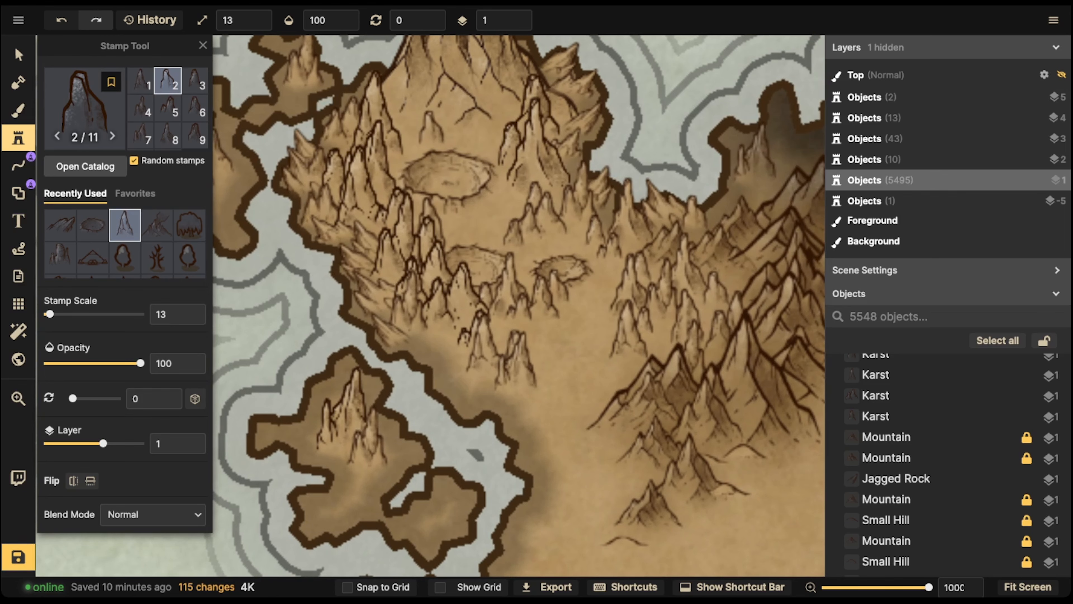
left_click(461, 205)
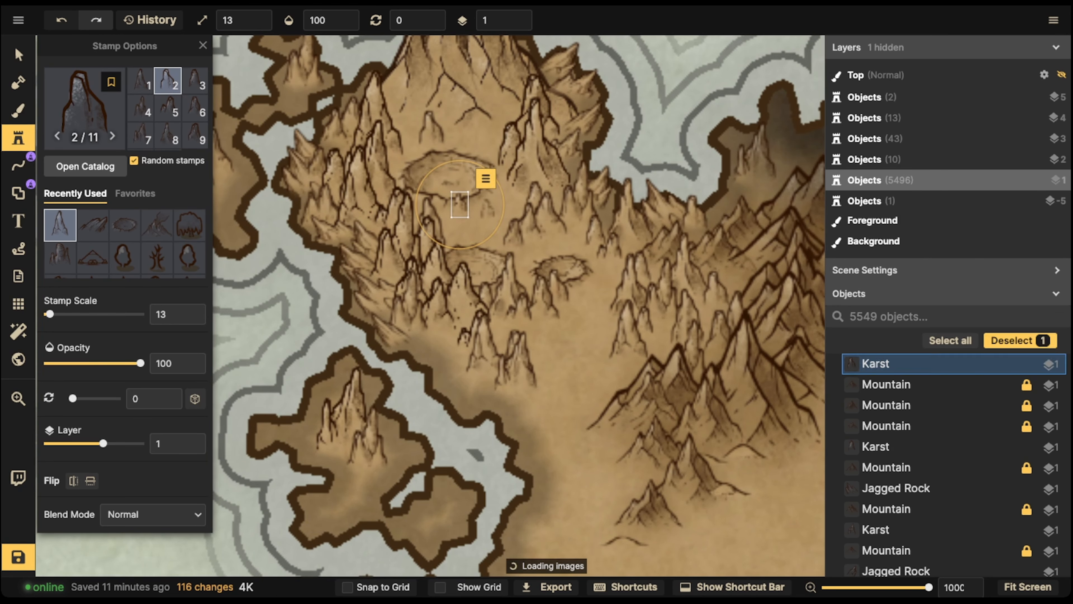
left_click(484, 191)
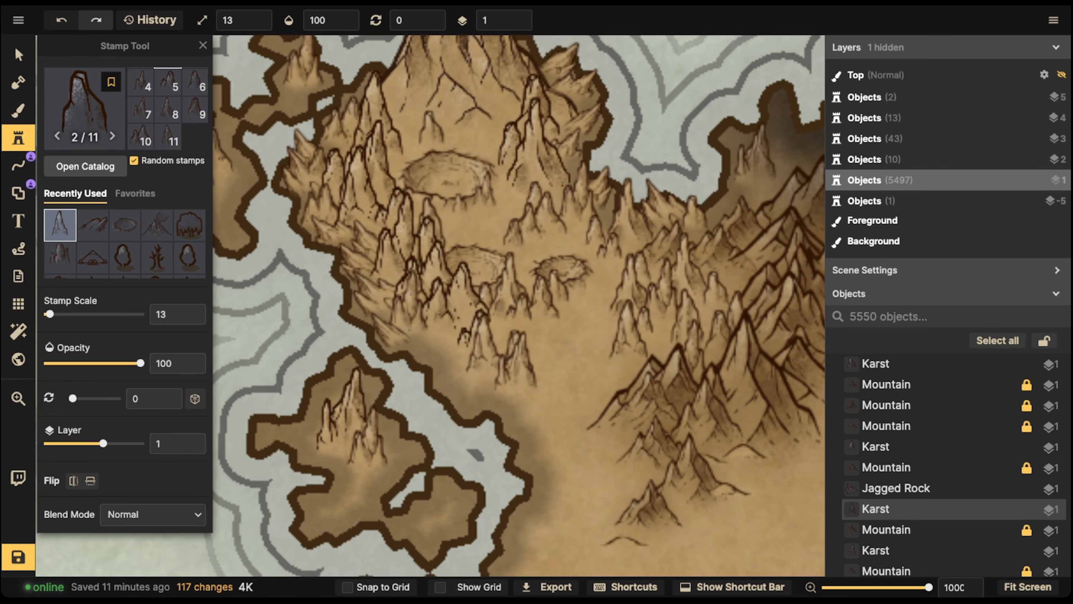
left_click(582, 279)
scroll(453, 159, "down", 2)
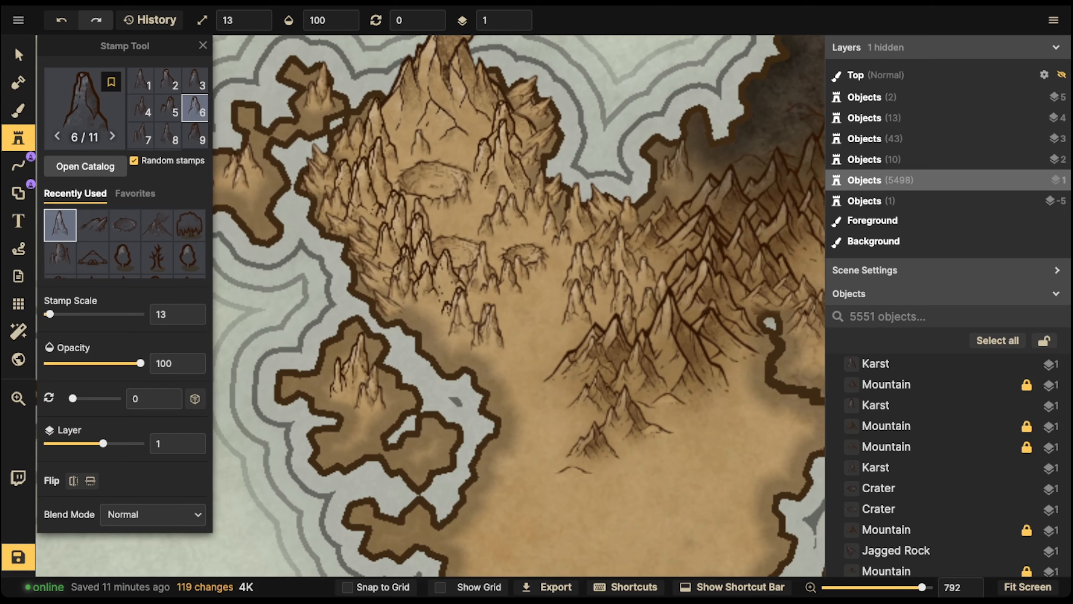
left_click(452, 154)
Step: Place nine Karst stamps at scale 13 around the southeastern end of the coastal karst band
scroll(507, 148, "down", 2)
scroll(606, 281, "up", 4)
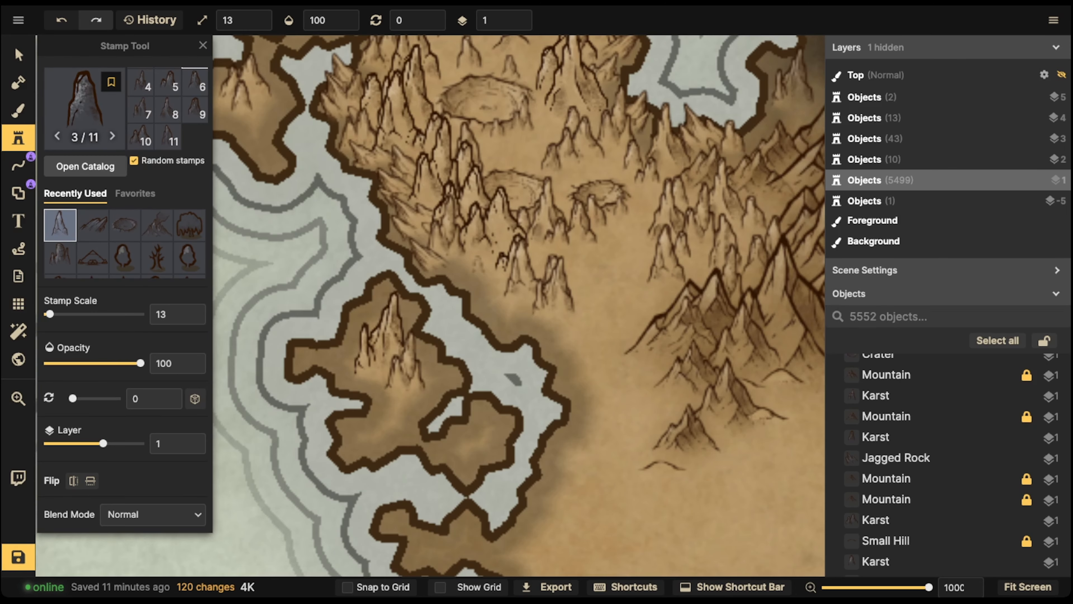
left_click(472, 263)
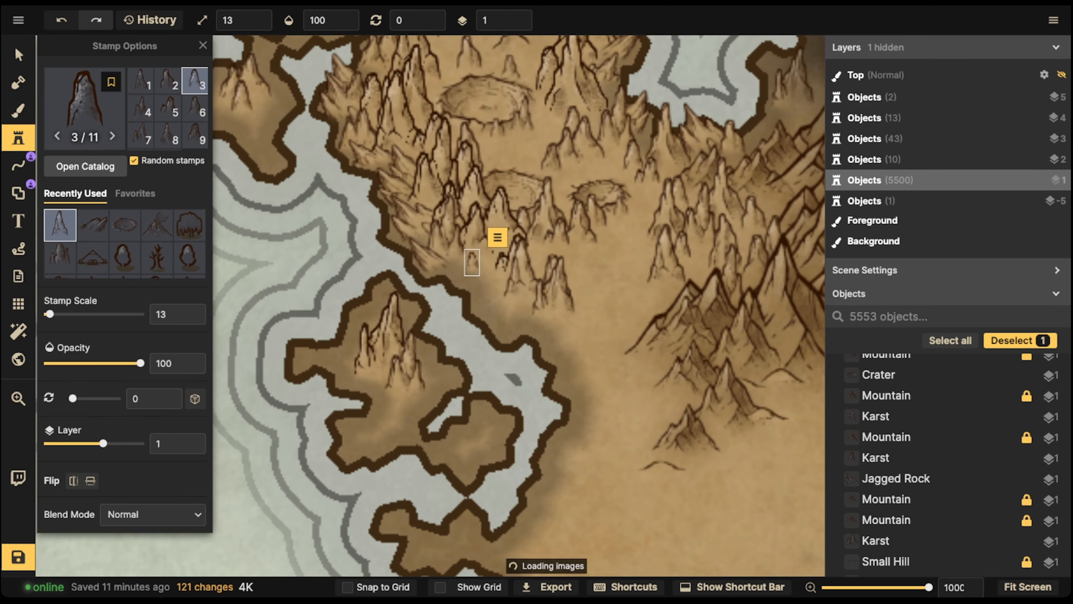
left_click(486, 265)
left_click(462, 272)
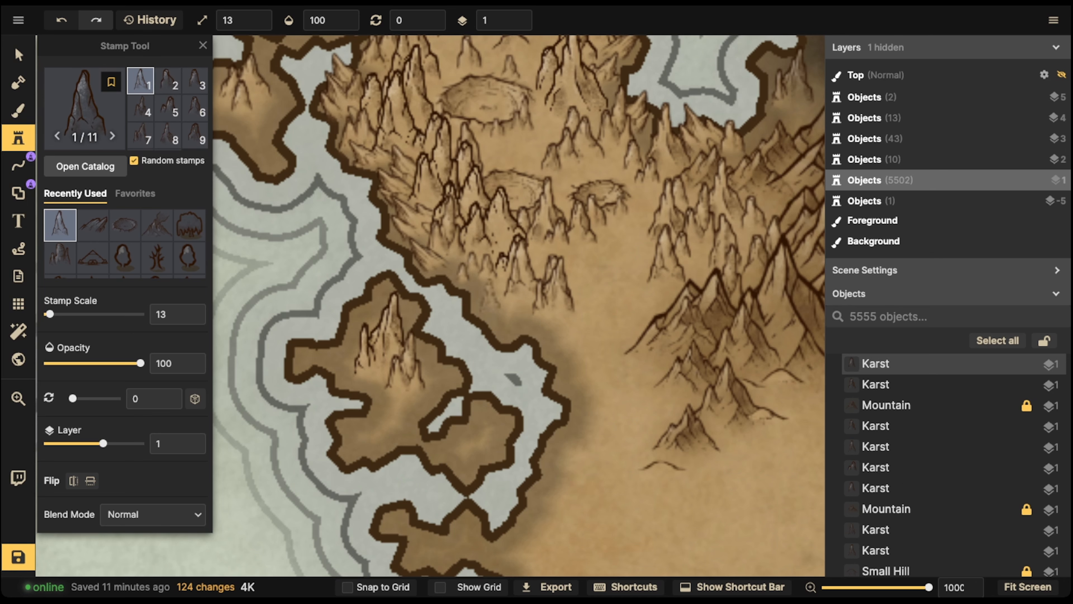
left_click(490, 293)
left_click(511, 295)
left_click(510, 312)
left_click(546, 314)
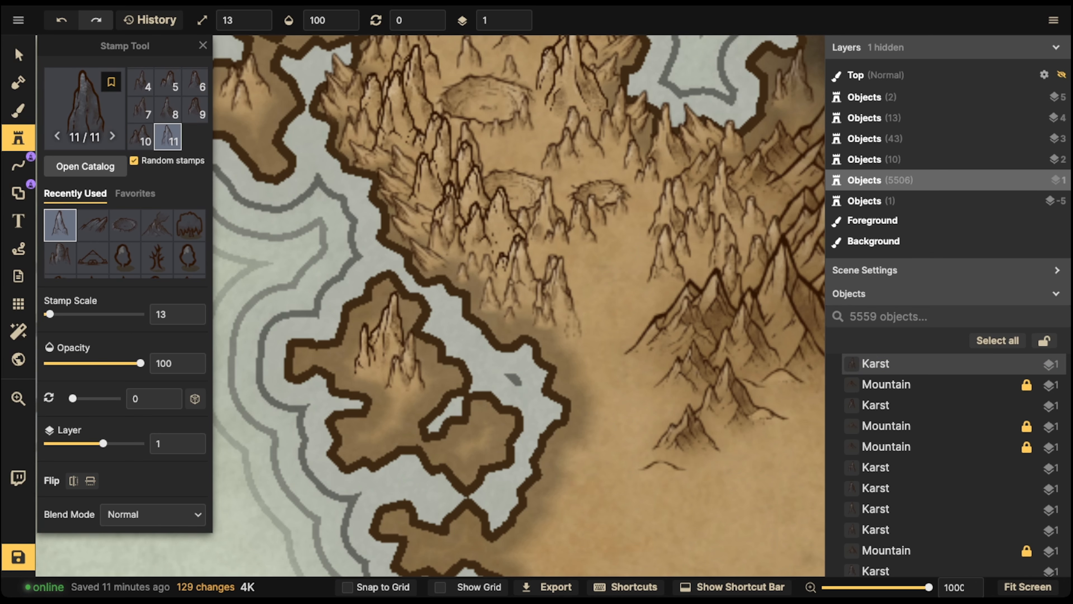
left_click(572, 324)
left_click(561, 339)
Step: Place five Karst stamps at scale 13: three beside the mountain range's western edge, one by the coastal band, one north of the eastern crater
left_click(655, 289)
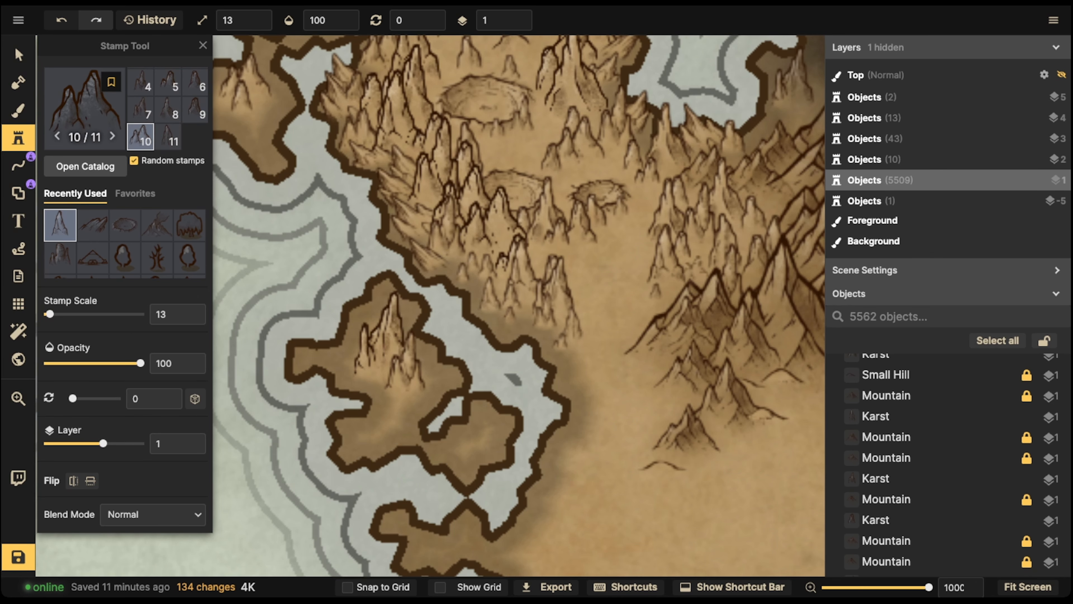
left_click(694, 266)
left_click(653, 246)
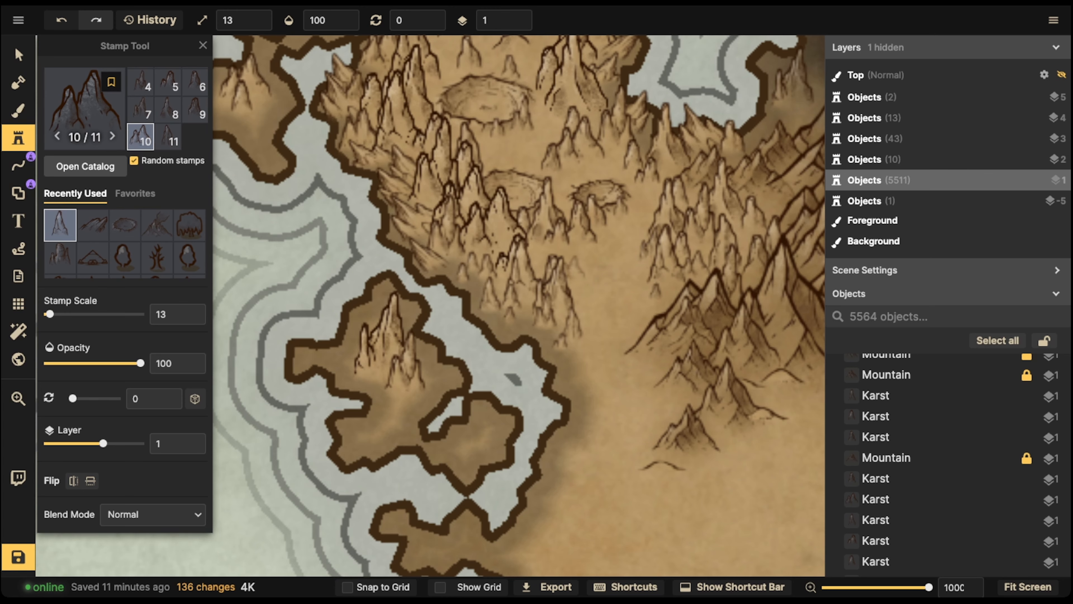
left_click(568, 275)
scroll(568, 274, "down", 2)
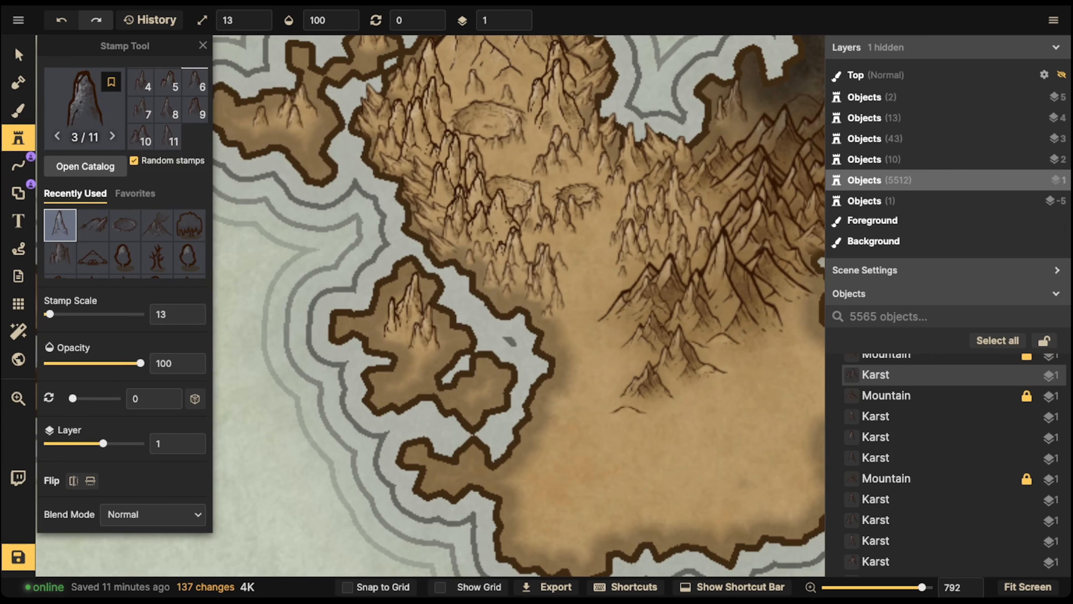
left_click(568, 169)
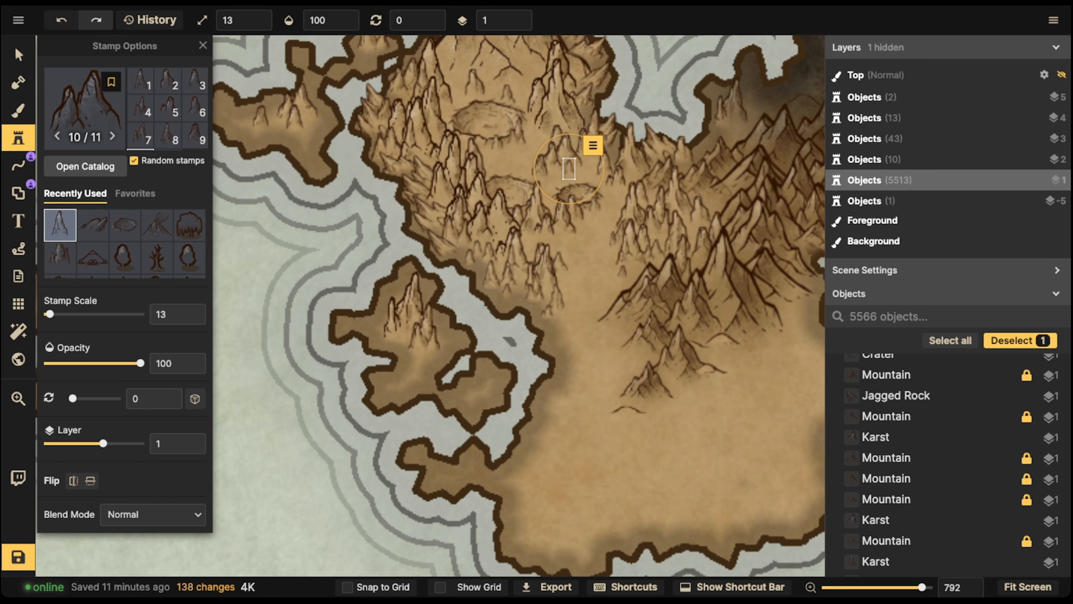
key("Escape")
Step: Examine the volcano peninsula and its transition into the neighbouring mountains and dark wasteland from a wider view
scroll(538, 114, "down", 3)
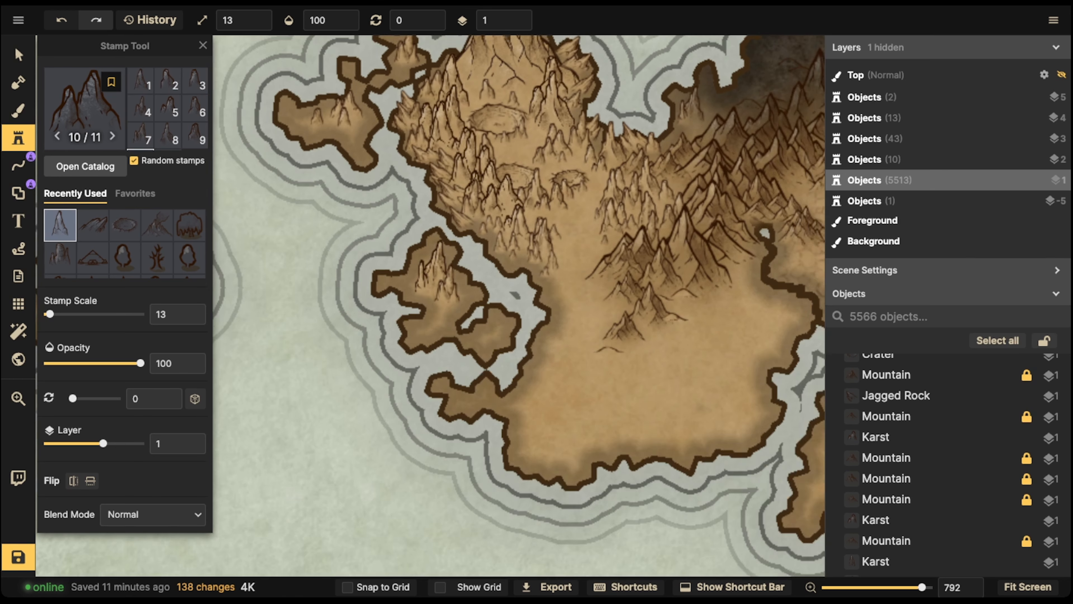
left_click_drag(539, 114, 401, 228)
left_click_drag(378, 181, 456, 159)
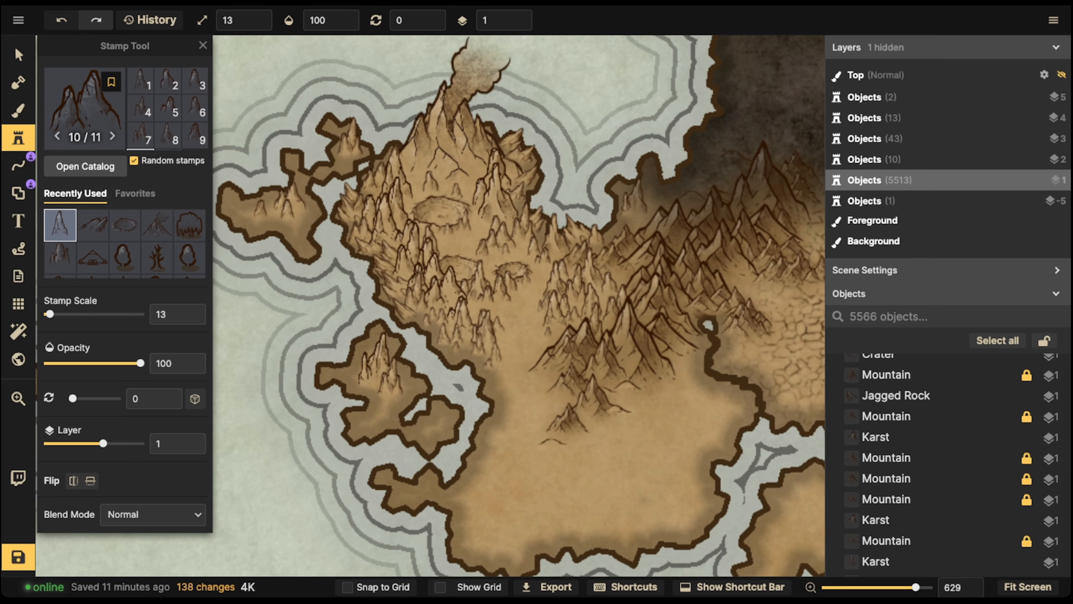
scroll(391, 152, "down", 3)
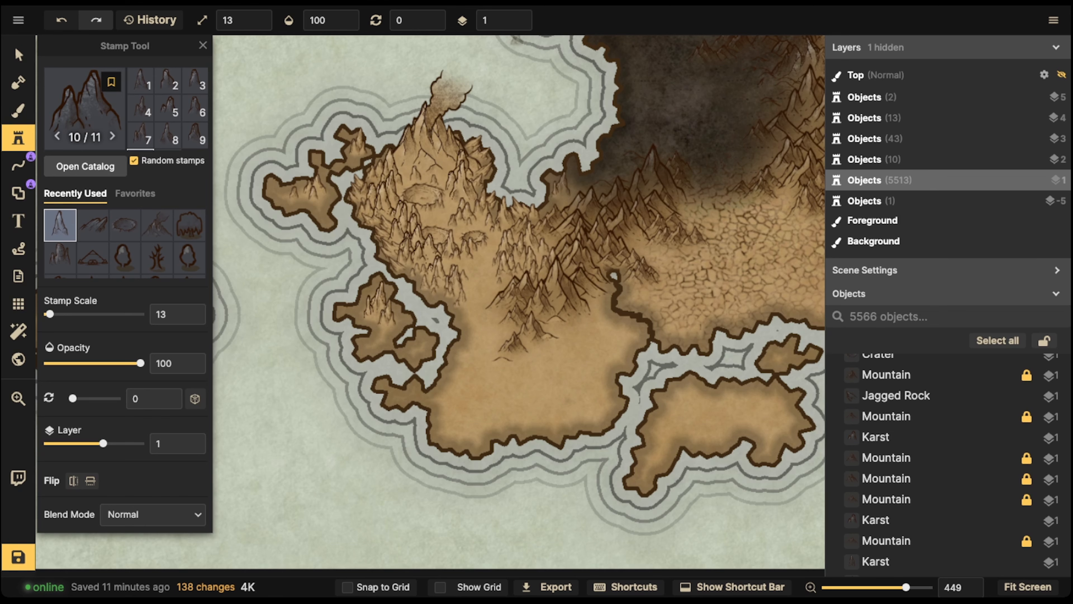
scroll(399, 131, "up", 2)
scroll(397, 182, "down", 1)
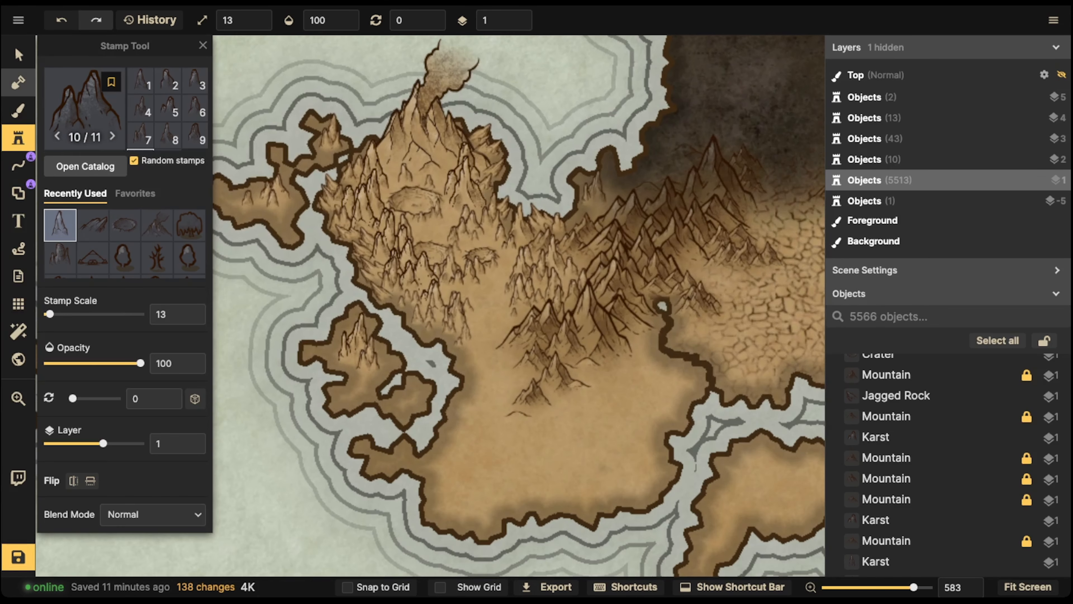
left_click(18, 55)
left_click(461, 191)
left_click(354, 157)
scroll(355, 156, "down", 5)
mouse_move(355, 157)
left_mouse_down()
mouse_move(384, 201)
mouse_move(431, 233)
mouse_move(350, 265)
left_mouse_up()
scroll(562, 235, "up", 4)
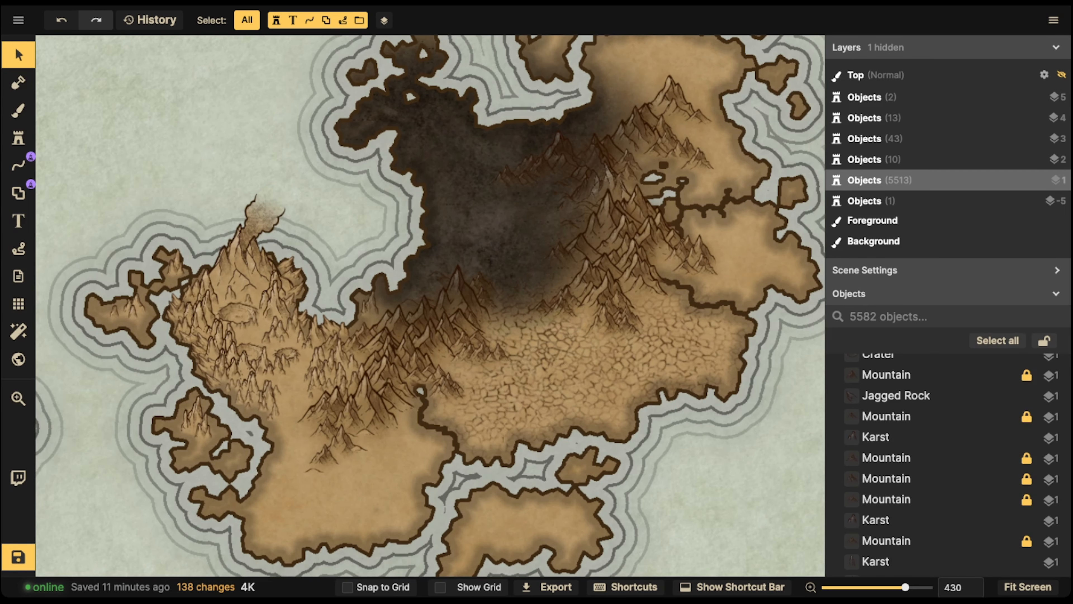
Step: Place a Crater stamp at scale 23 on the northern plain, between the north coast and the mountain range's northernmost peak
scroll(640, 75, "up", 5)
left_click_drag(640, 75, 671, 110)
left_click_drag(439, 254, 570, 123)
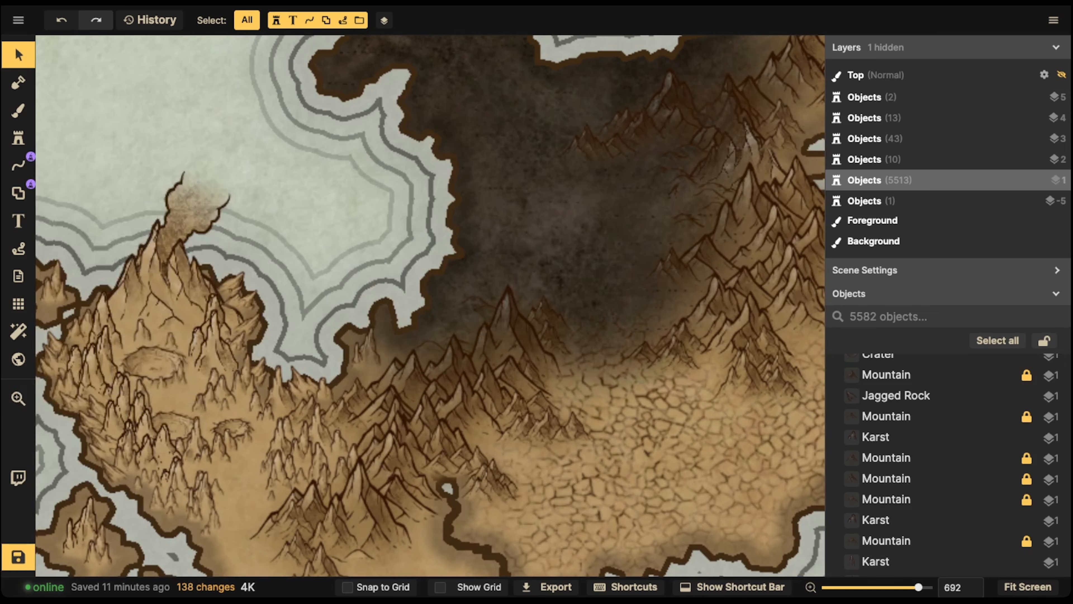
left_click(152, 365)
left_click(18, 138)
left_click_drag(640, 38, 391, 324)
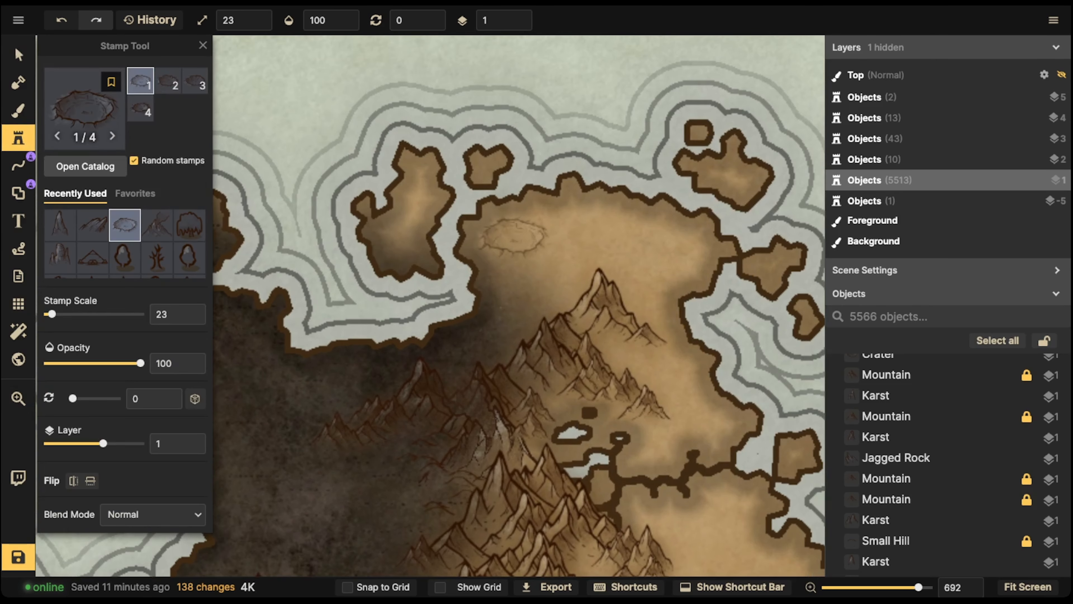
key("Left")
key("Left")
key("Left")
key("Left")
key("Left")
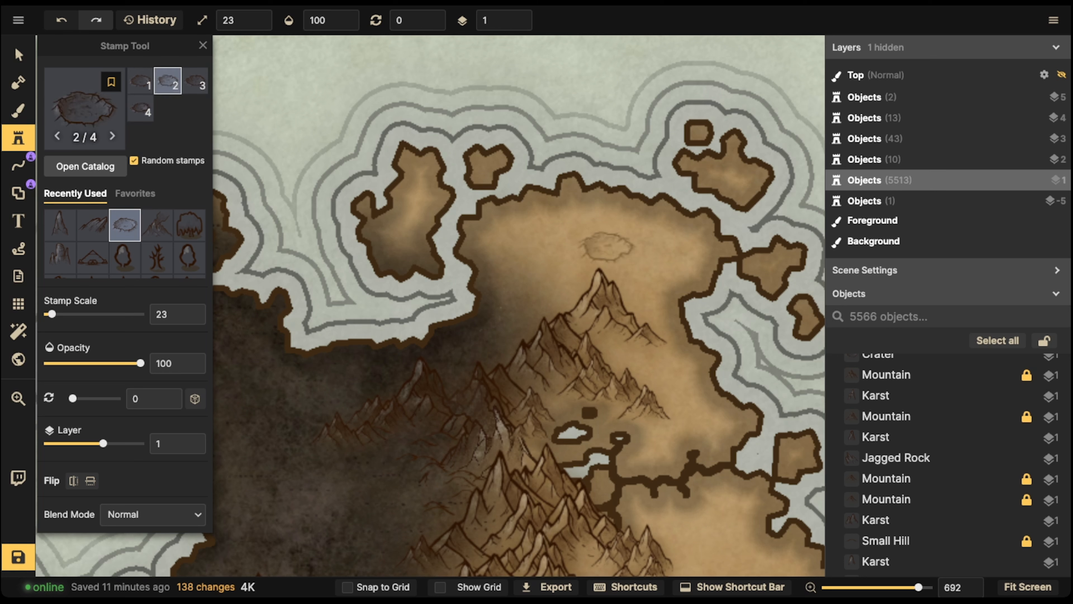
key("Right")
key("]")
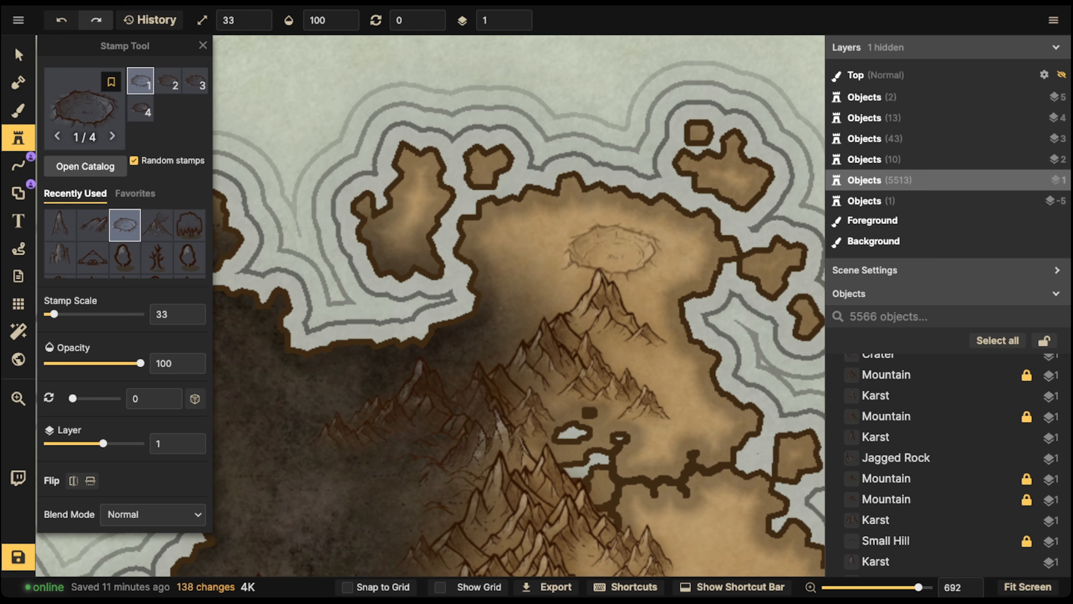
key("bracketleft")
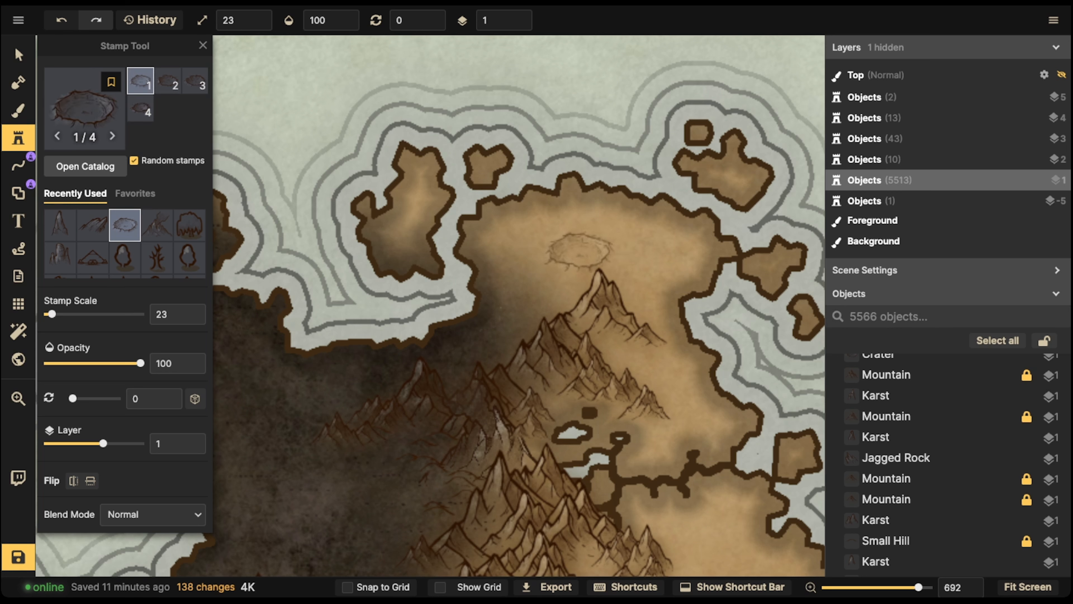
left_click(542, 243)
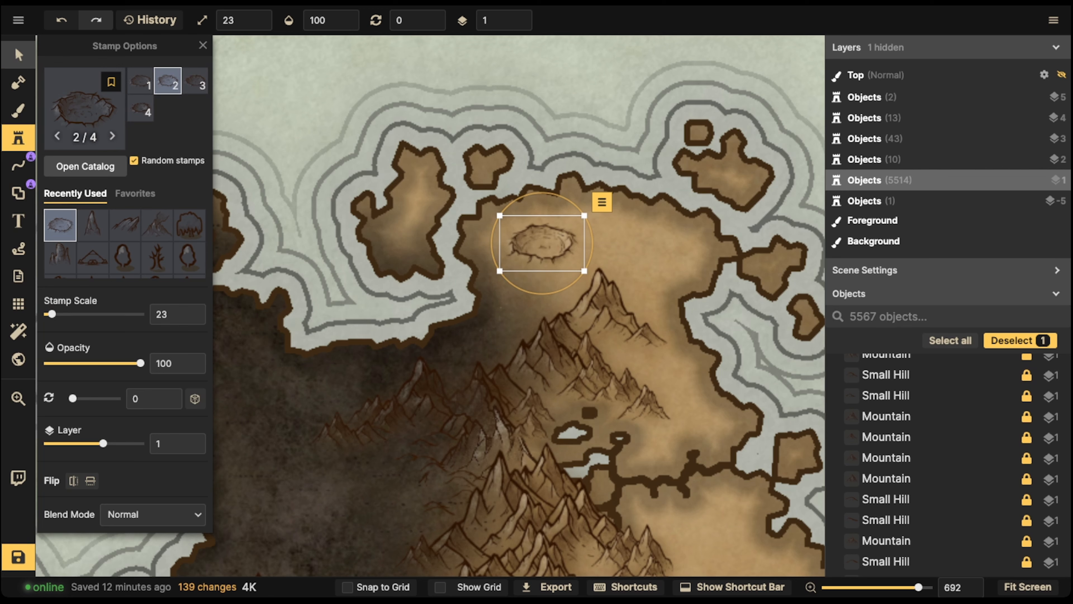
left_click(18, 55)
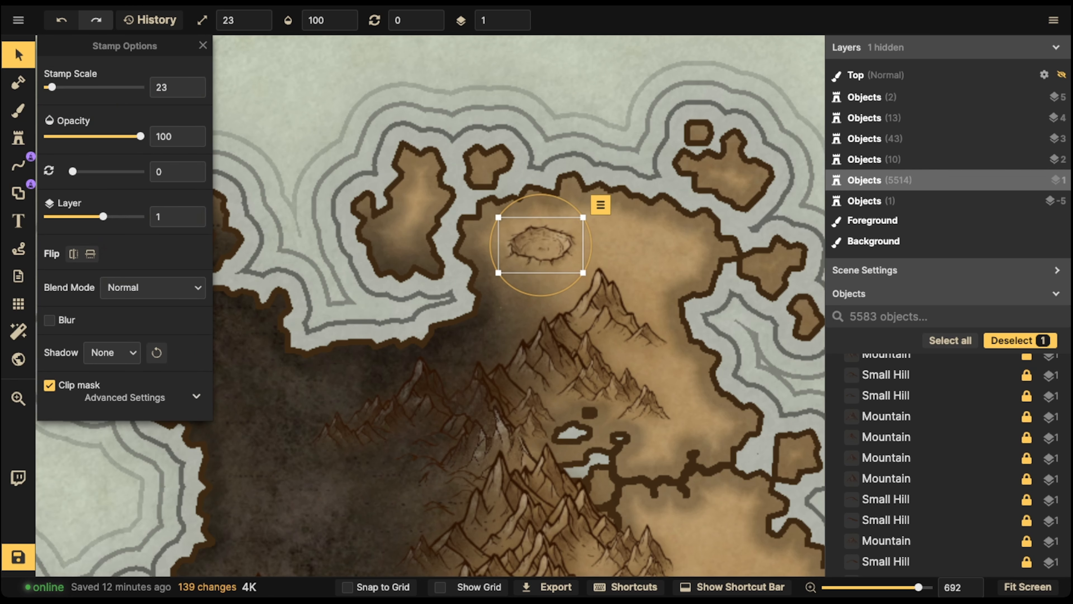
Step: Examine the whole continent from a wider view, comparing the volcano peninsula with the dark wasteland and northern plain
scroll(231, 271, "down", 5)
left_click_drag(231, 270, 361, 231)
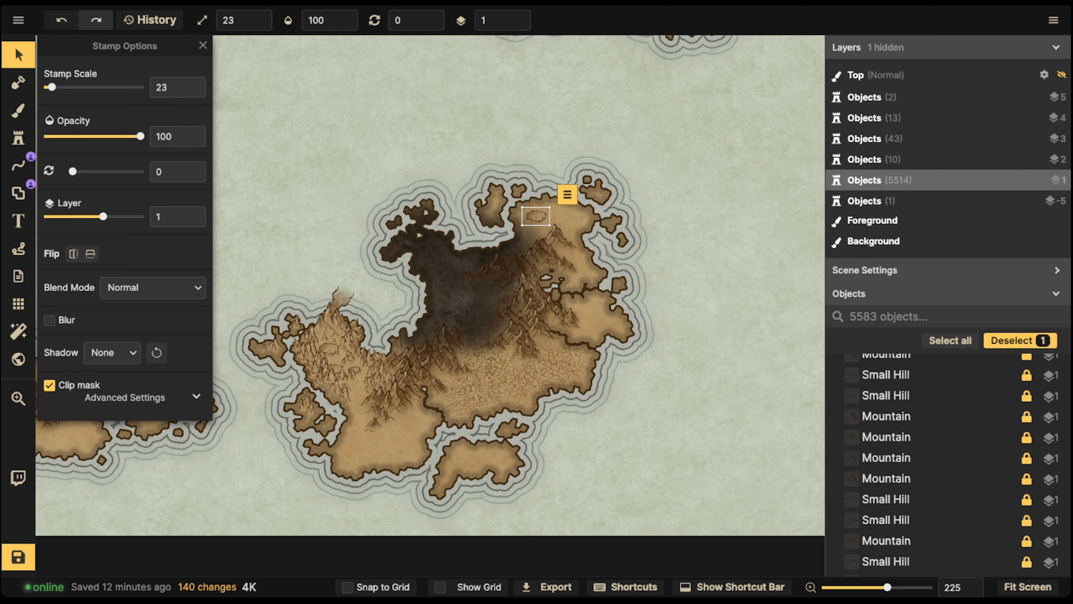
scroll(365, 330, "up", 5)
left_click_drag(365, 330, 393, 243)
scroll(498, 255, "down", 2)
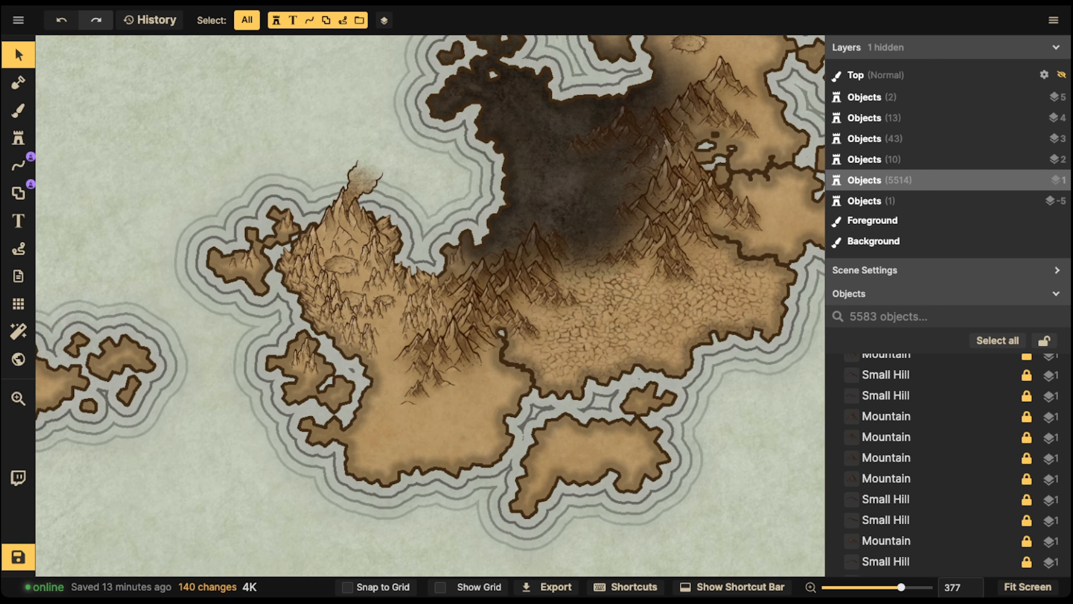
scroll(518, 251, "down", 2)
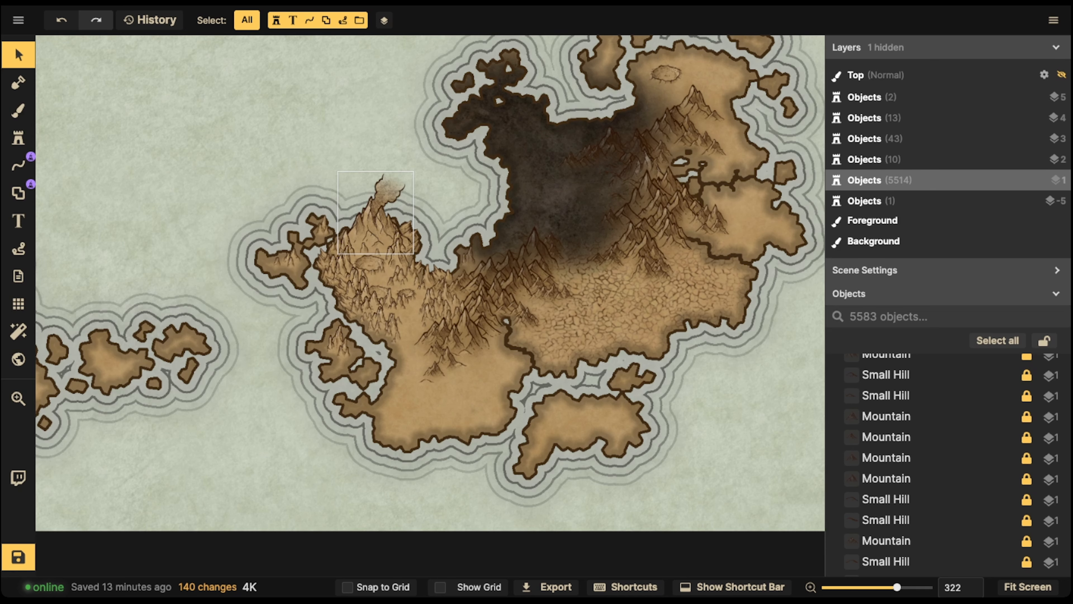
left_click_drag(678, 216, 586, 229)
scroll(454, 234, "down", 3)
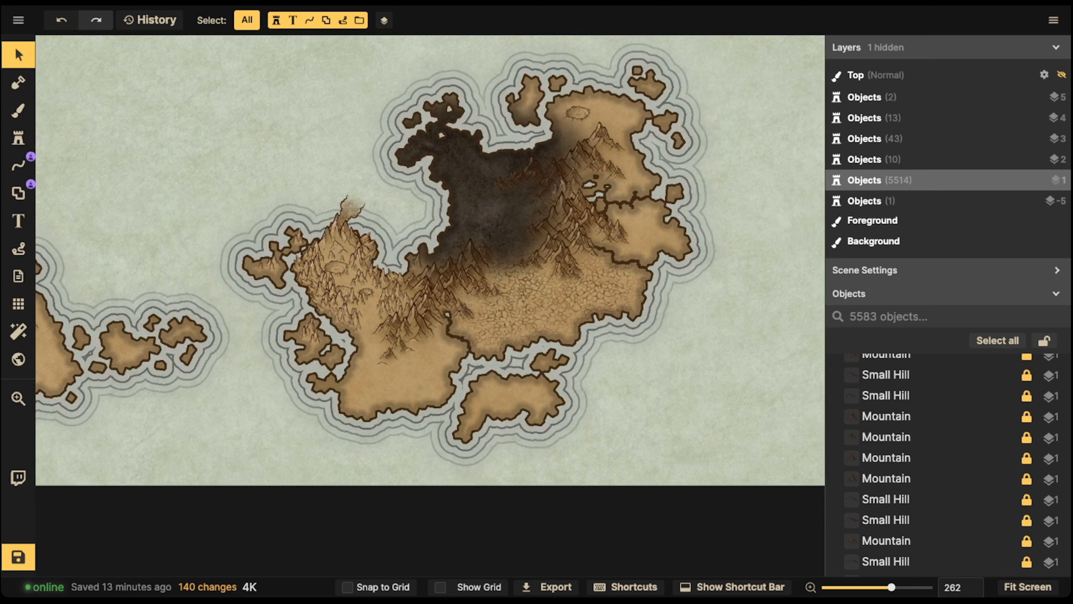
Step: Save the map
left_click(18, 557)
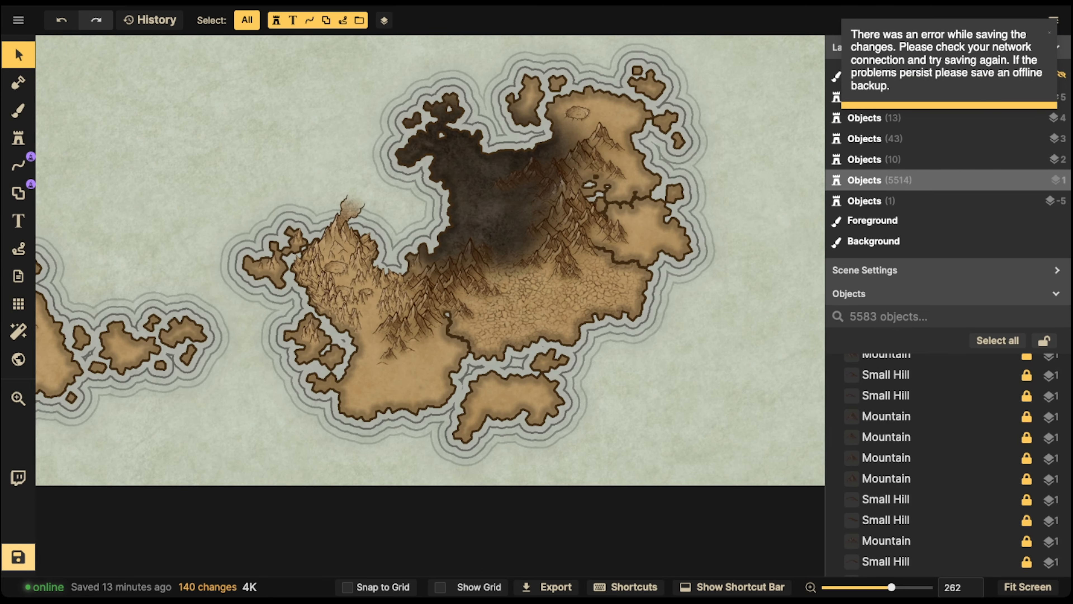
left_click(19, 557)
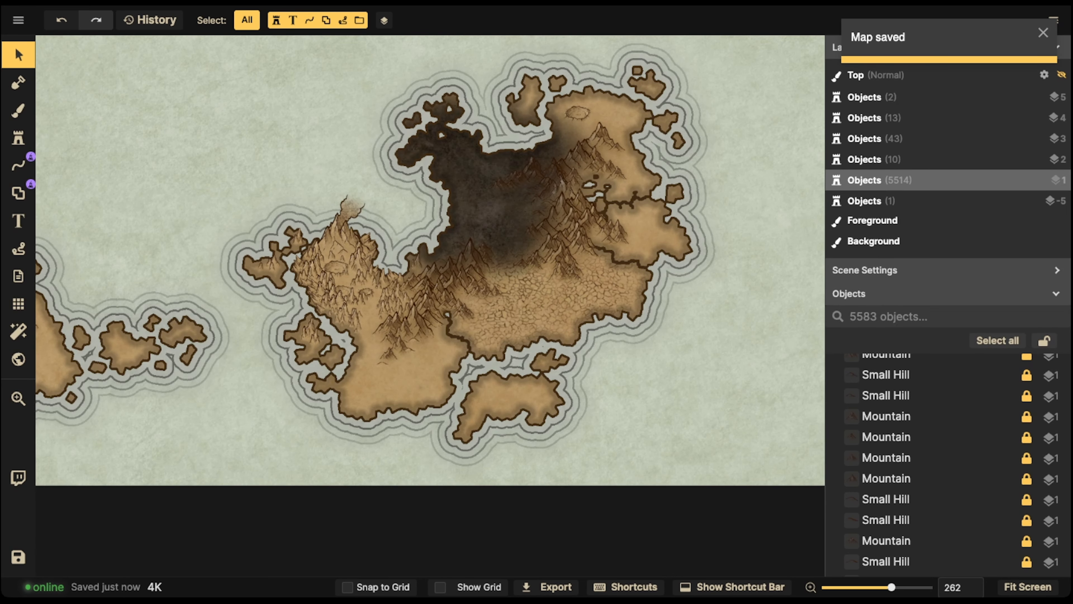
Step: Place two small Crater stamps at scale 13 on the northern plain, one east and one south of the large crater
scroll(451, 277, "up", 5)
left_click_drag(452, 266, 275, 566)
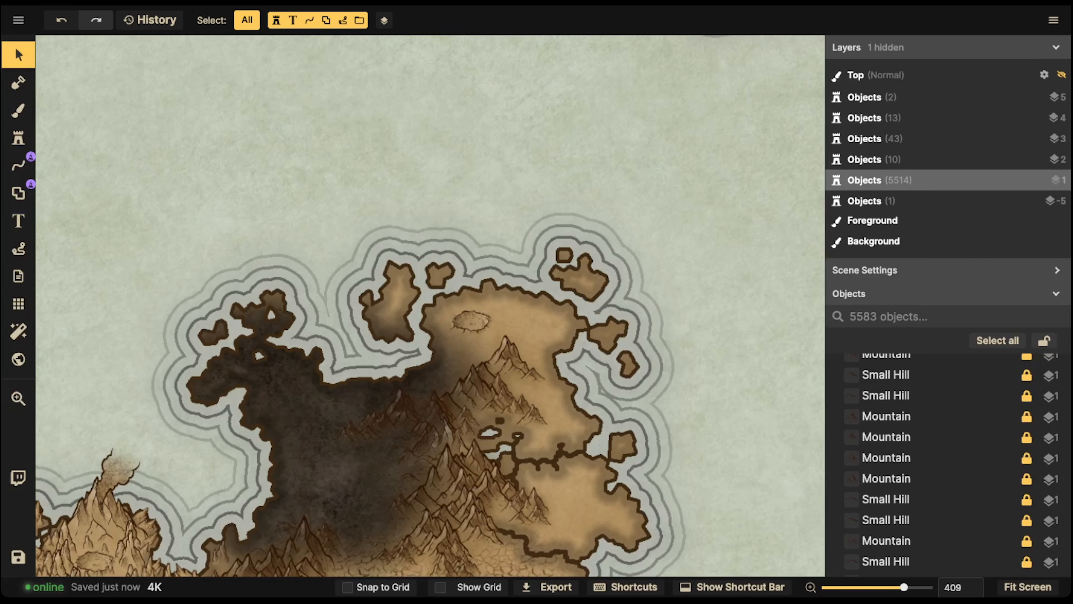
left_click(470, 321)
scroll(446, 312, "up", 5)
left_click(18, 138)
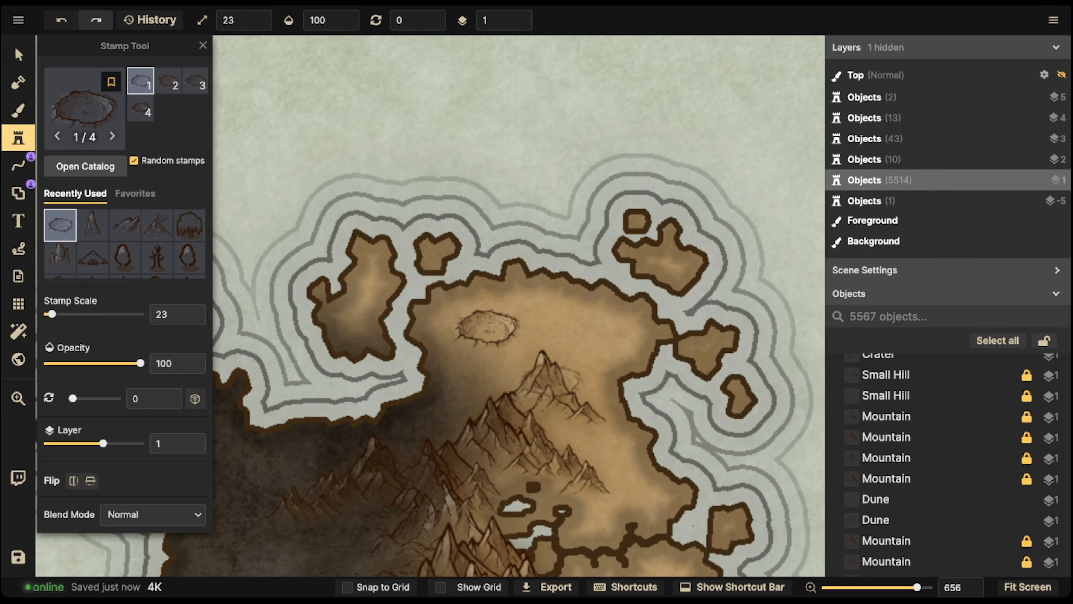
key("[")
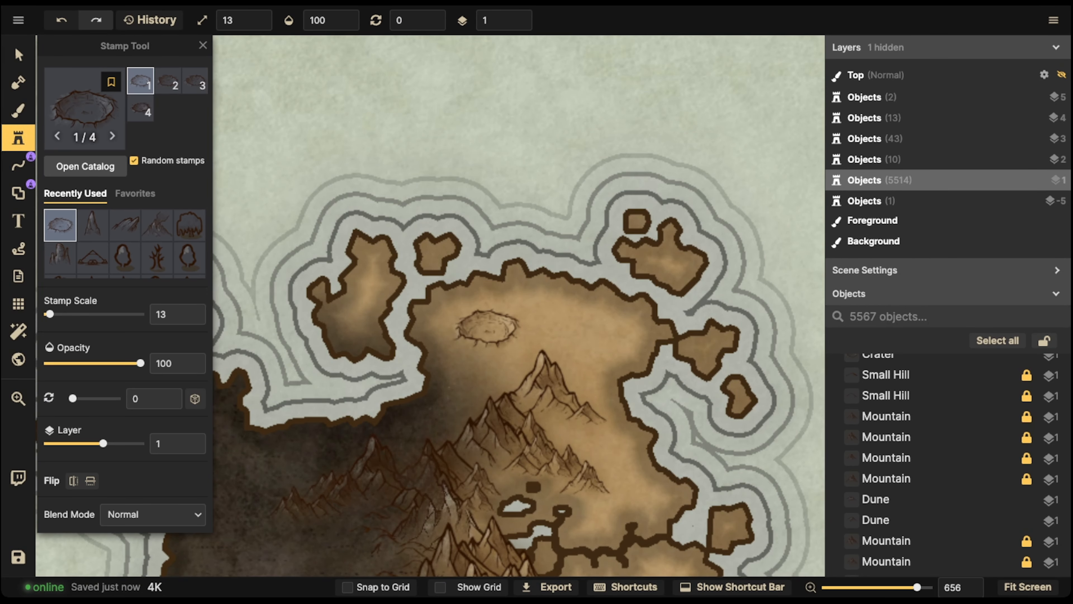
left_click(597, 337)
left_click(477, 370)
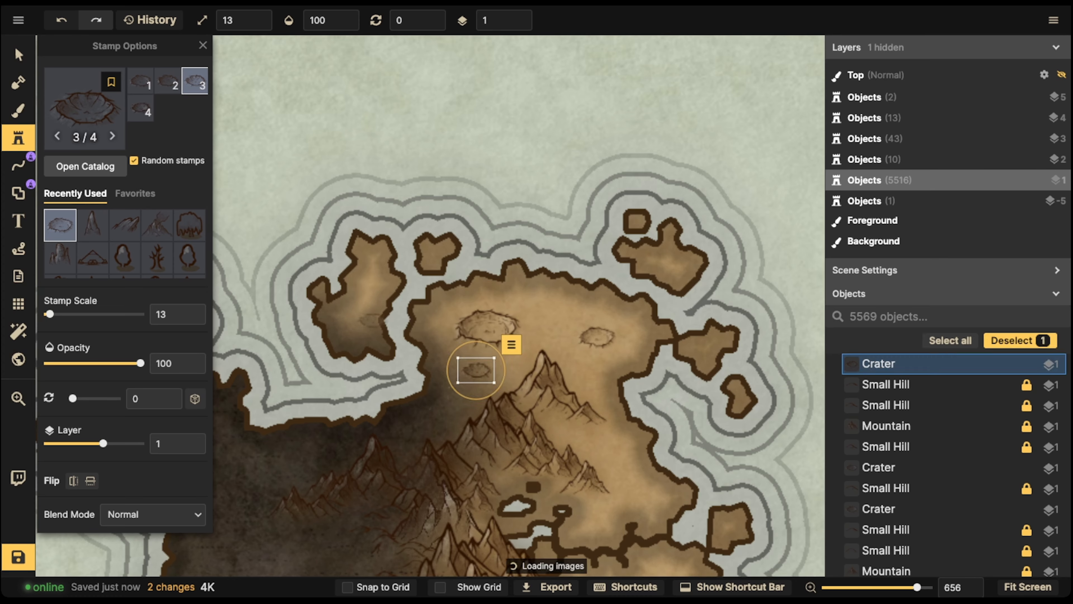
key("Escape")
Step: Switch to the Brush tool and pick a transparent overlay texture from the Parchment World pack as its fill
scroll(457, 305, "down", 2)
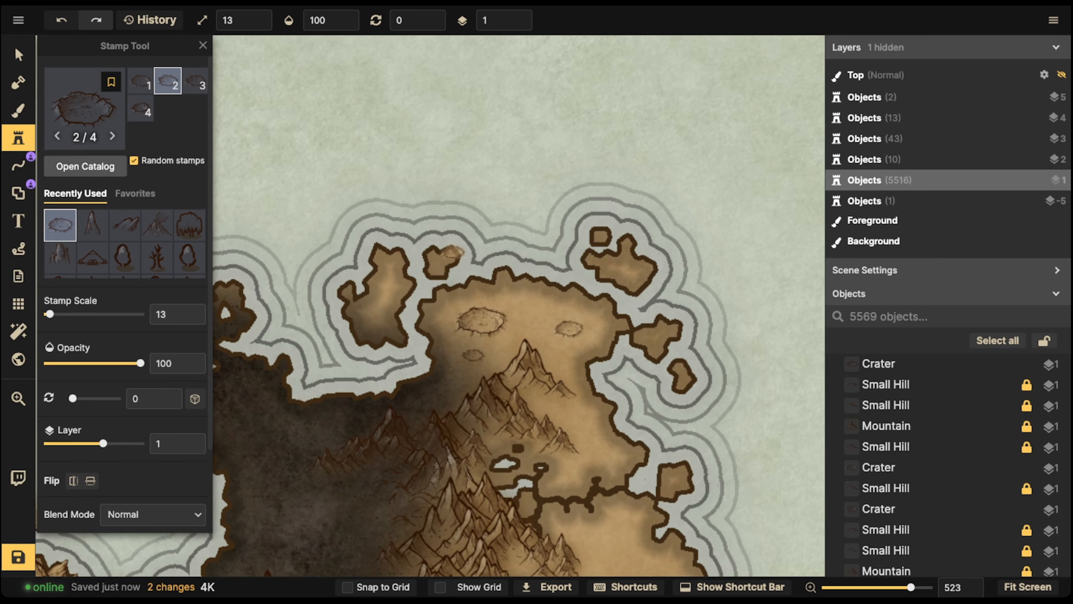
scroll(126, 338, "down", 3)
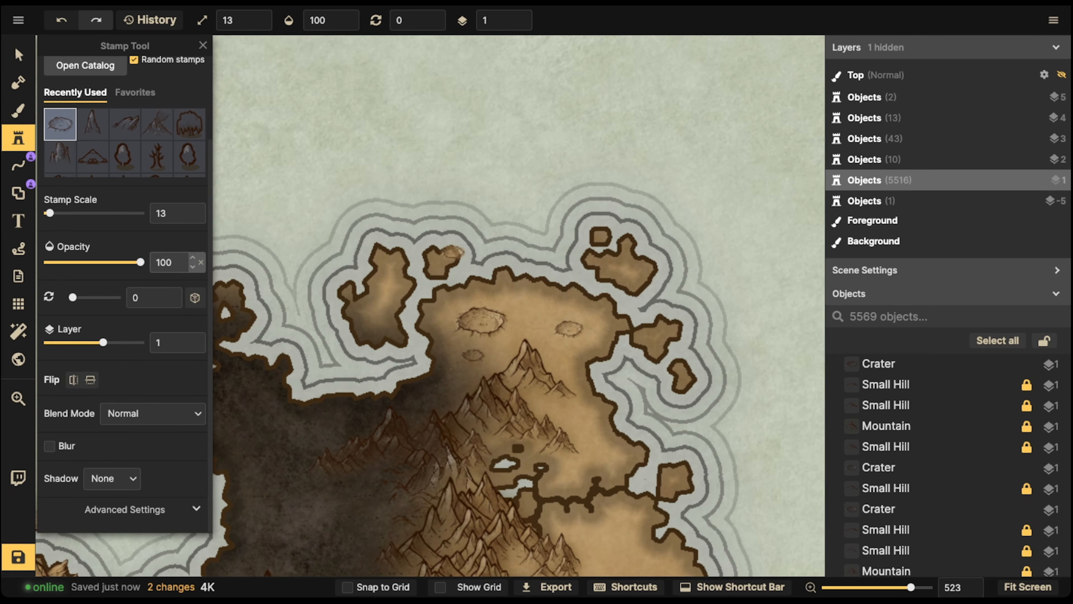
left_click(18, 110)
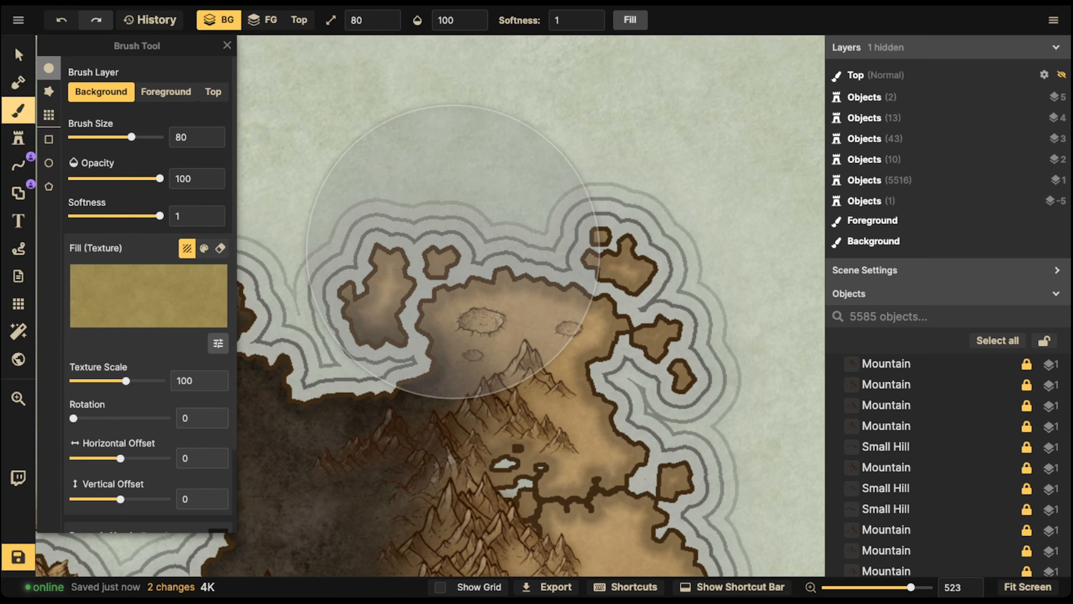
scroll(455, 495, "down", 2)
mouse_move(455, 495)
left_mouse_down()
mouse_move(558, 289)
mouse_move(556, 207)
left_mouse_up()
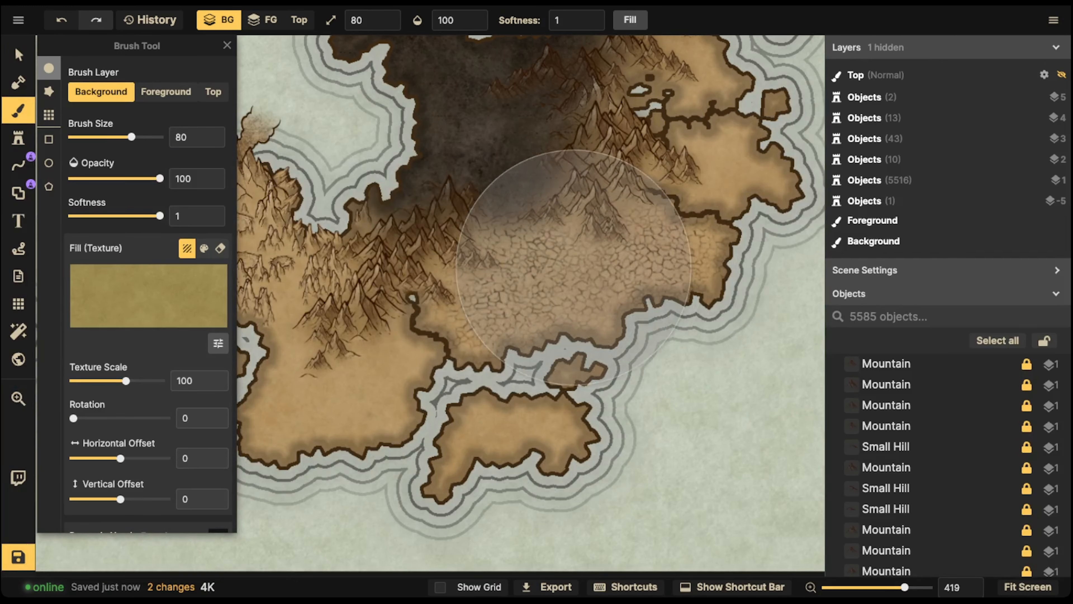
left_click_drag(573, 267, 755, 267)
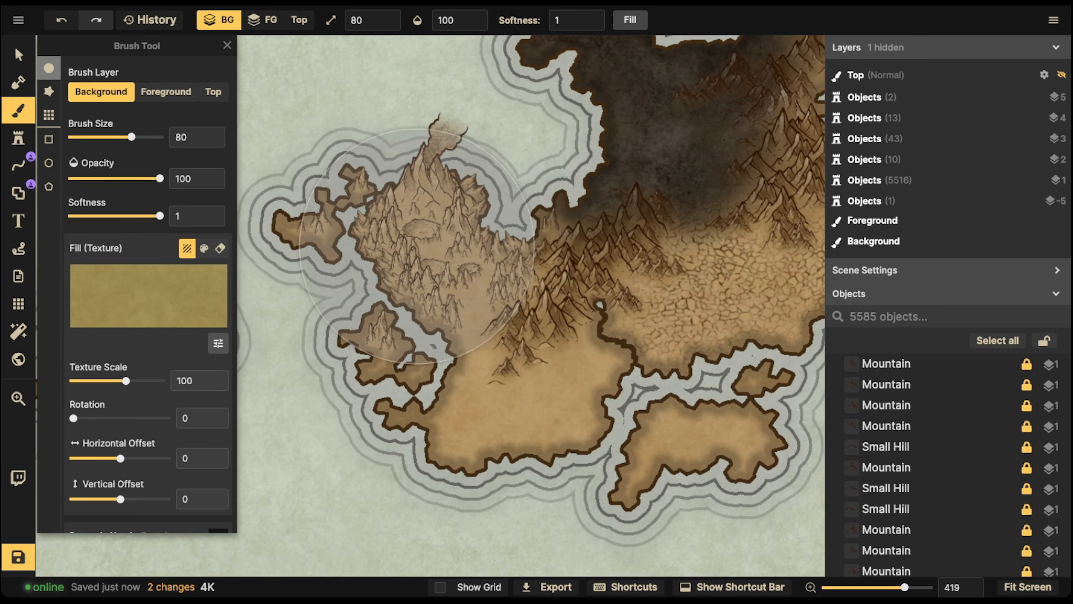
left_click(149, 296)
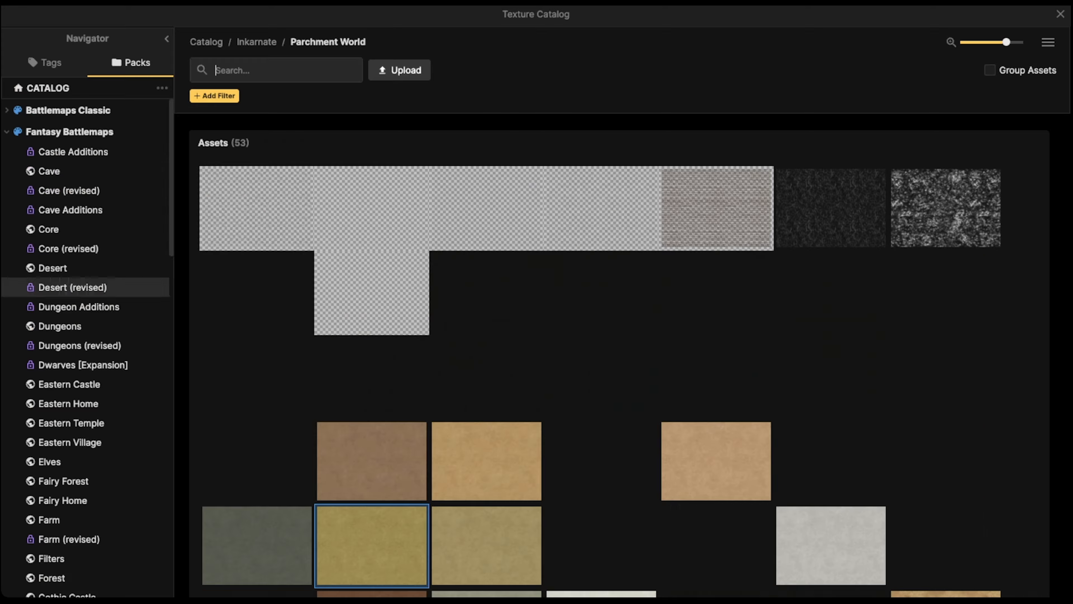
key("Escape")
scroll(148, 296, "down", 3)
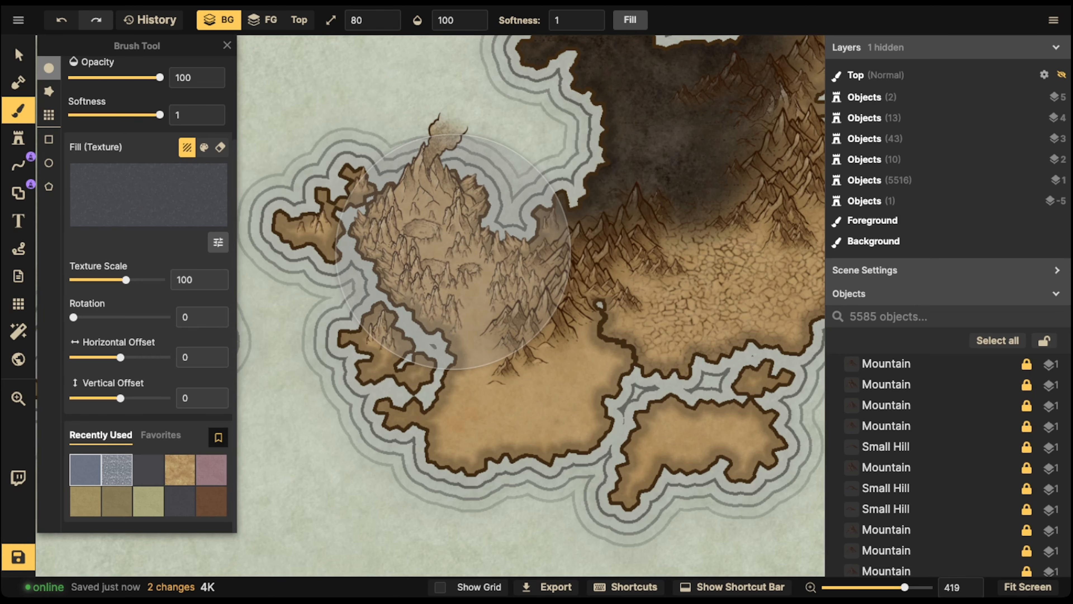
Step: Search the Parchment World textures for "alpha", clear the search and turn on texture names in the catalog
left_click(148, 195)
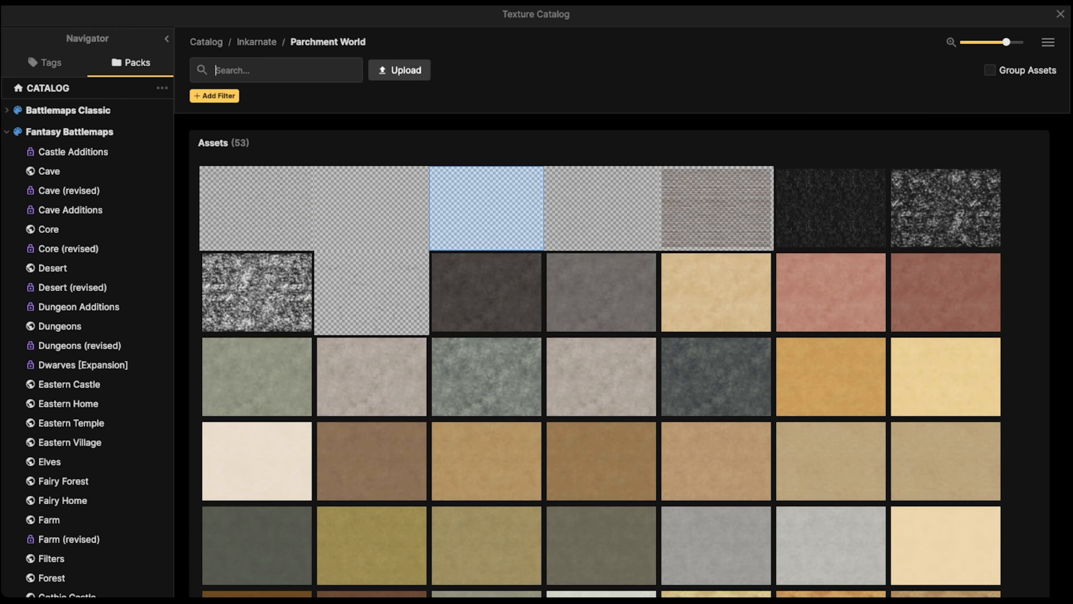
type("alpha")
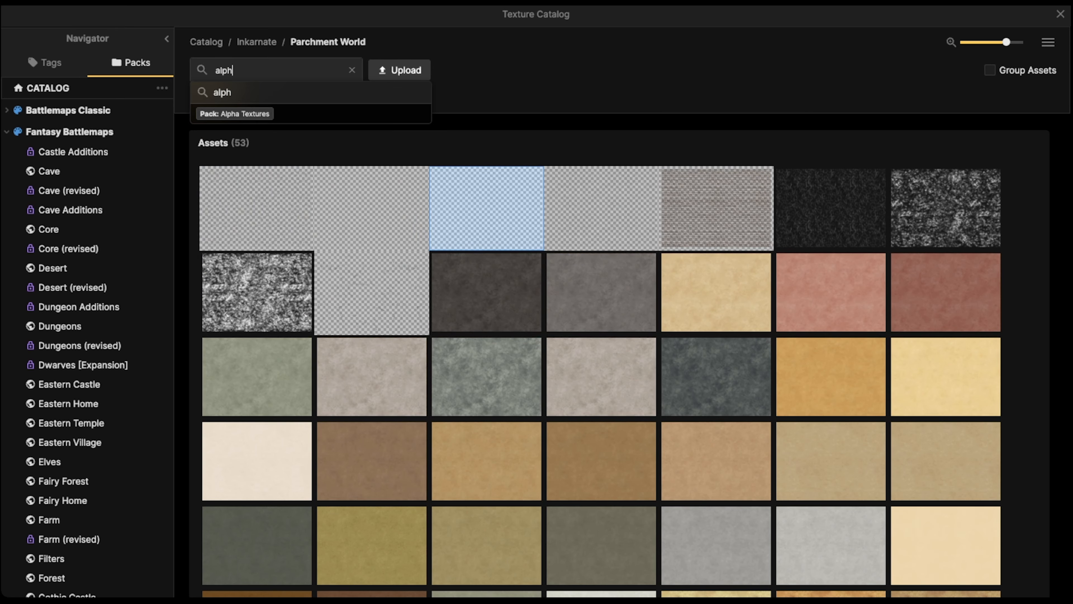
key("Return")
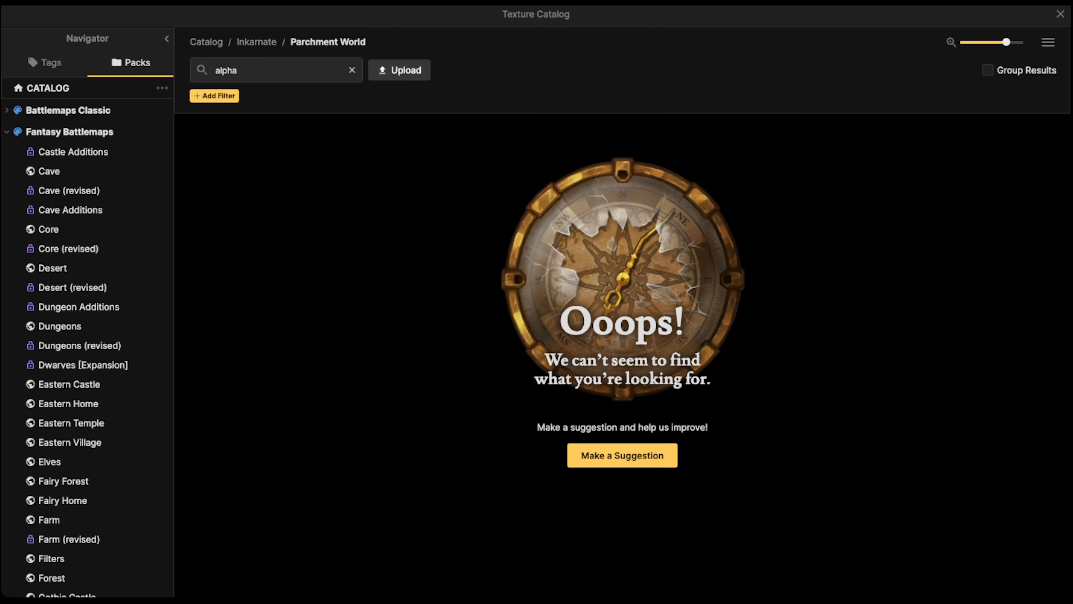
key("Escape")
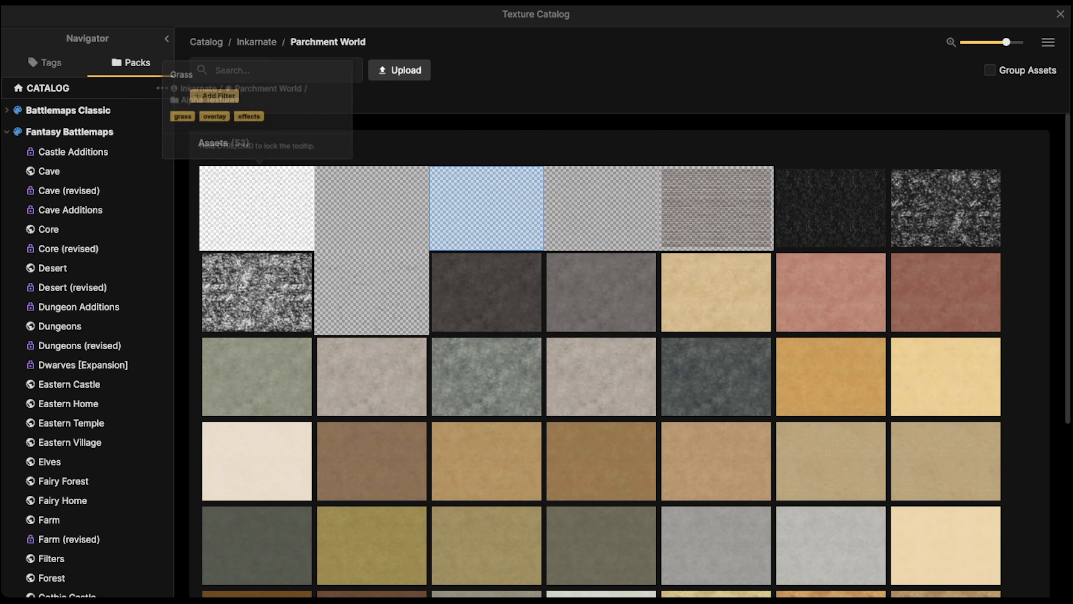
left_click(1048, 41)
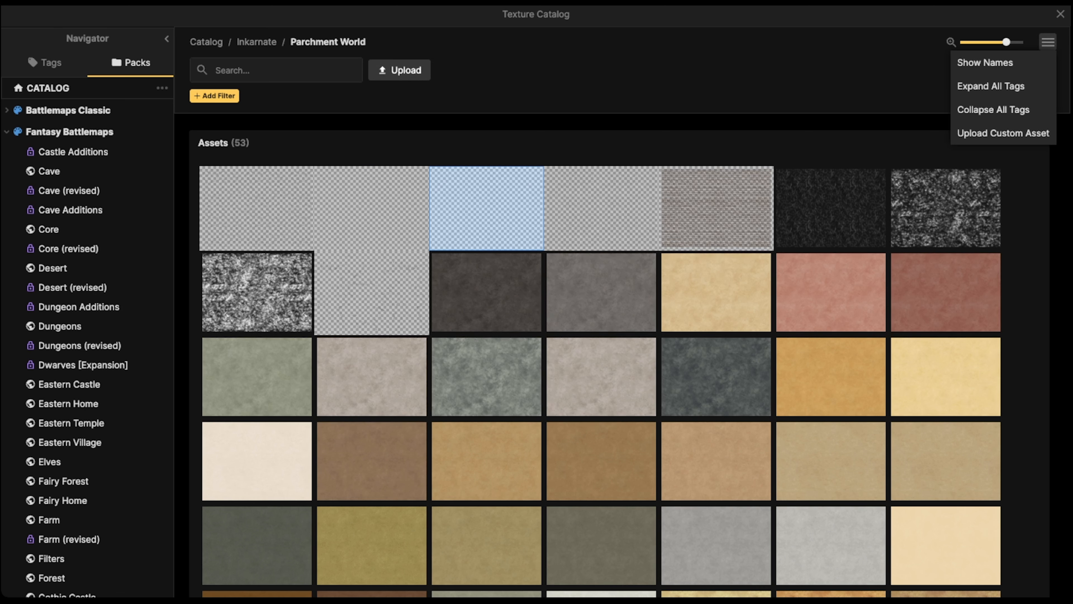
left_click(984, 63)
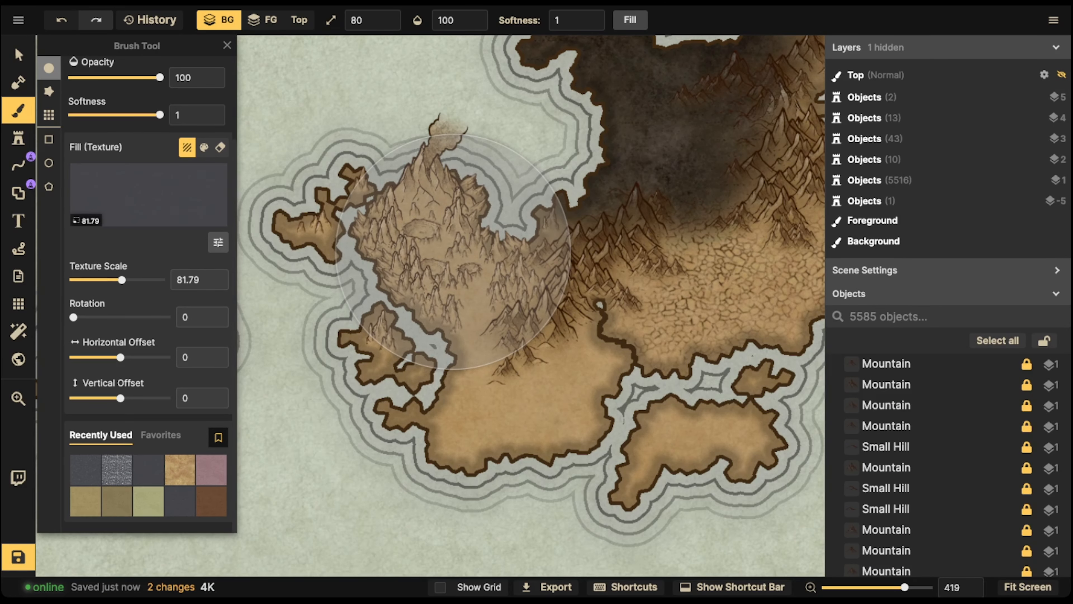
Step: Paint Cracked Ground texture at scale 90.26 with a size 10 foreground brush across the clearing south of the volcano peninsula's craters
scroll(454, 252, "down", 5)
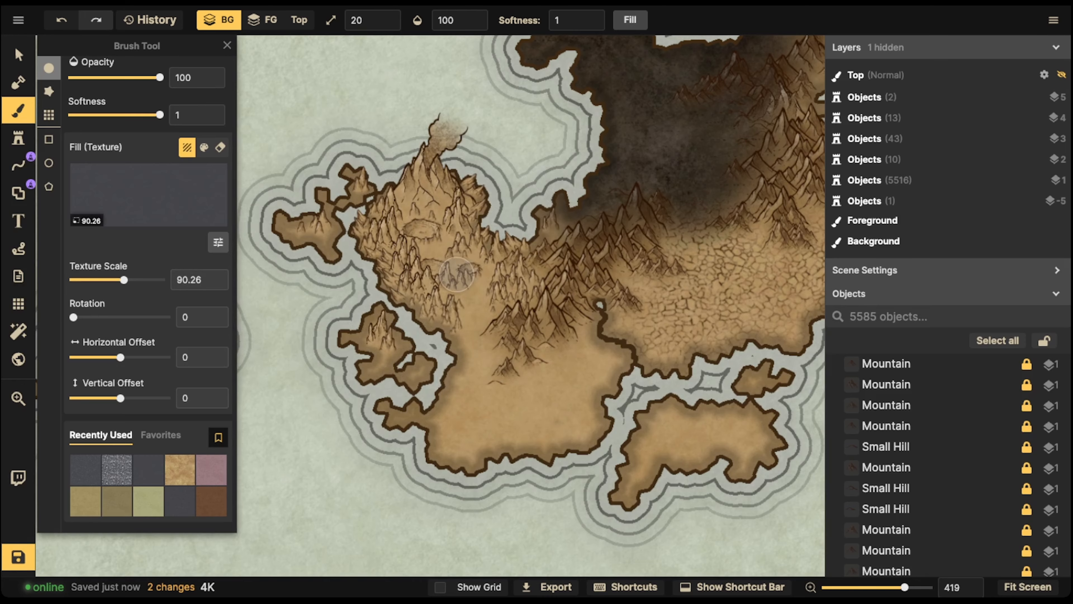
scroll(456, 273, "up", 6)
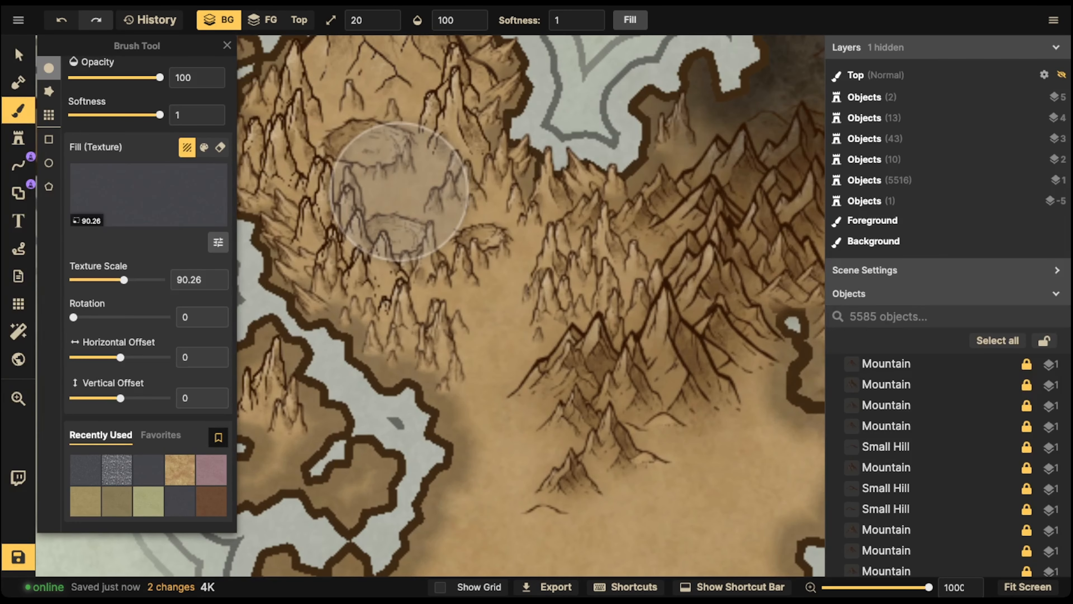
scroll(418, 173, "down", 1)
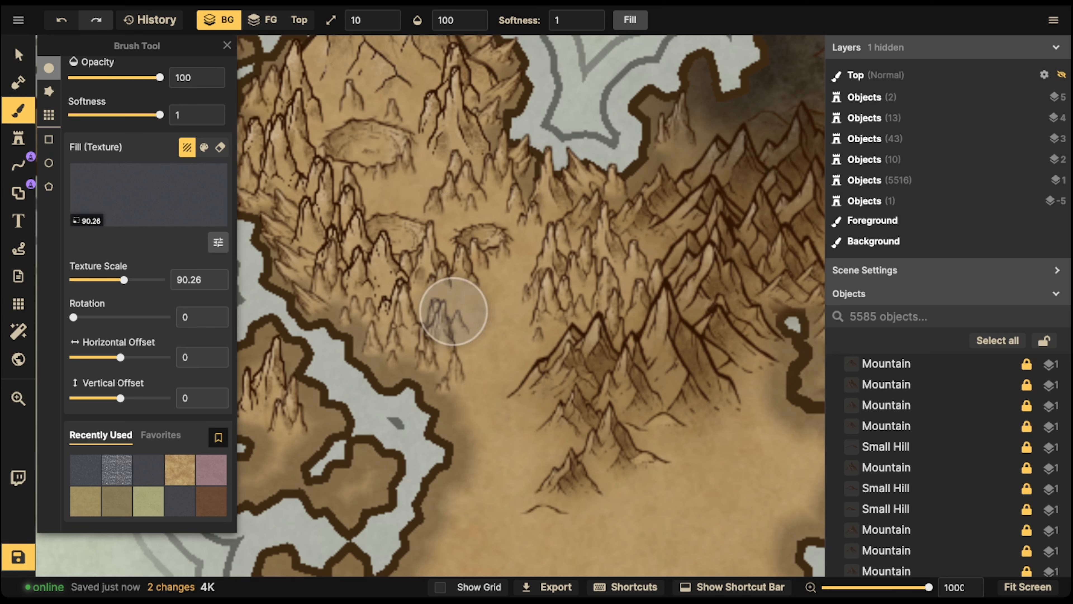
left_click(478, 308)
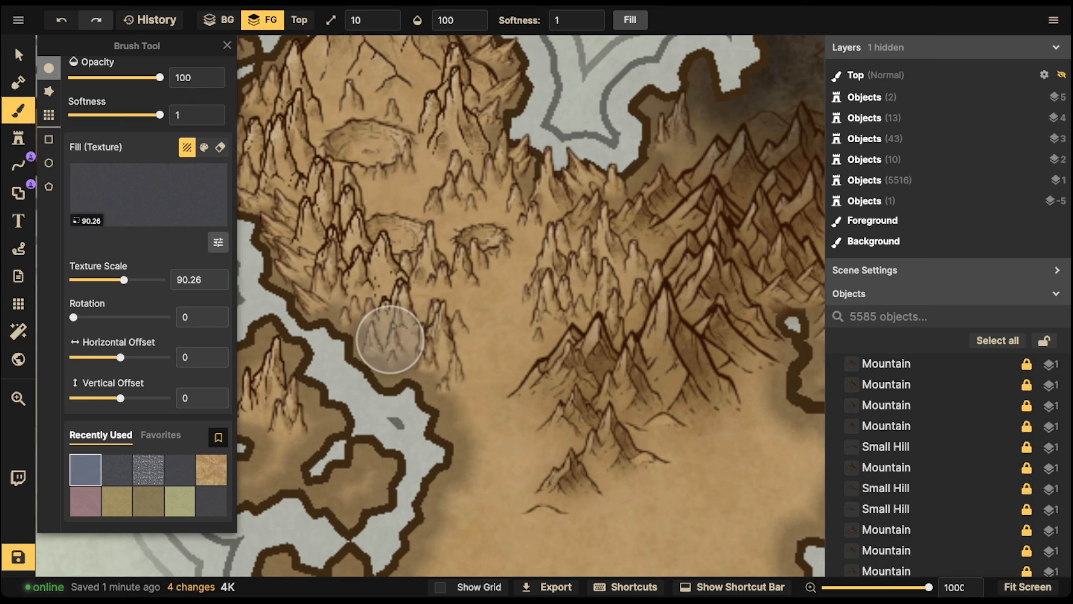
left_click(459, 440)
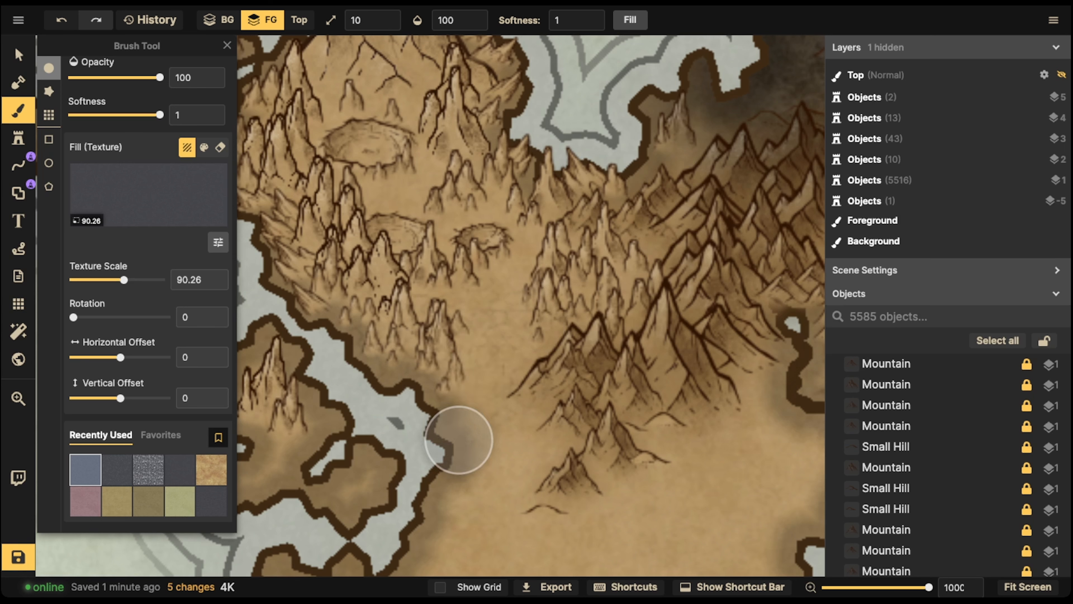
left_click(425, 297)
left_click(458, 293)
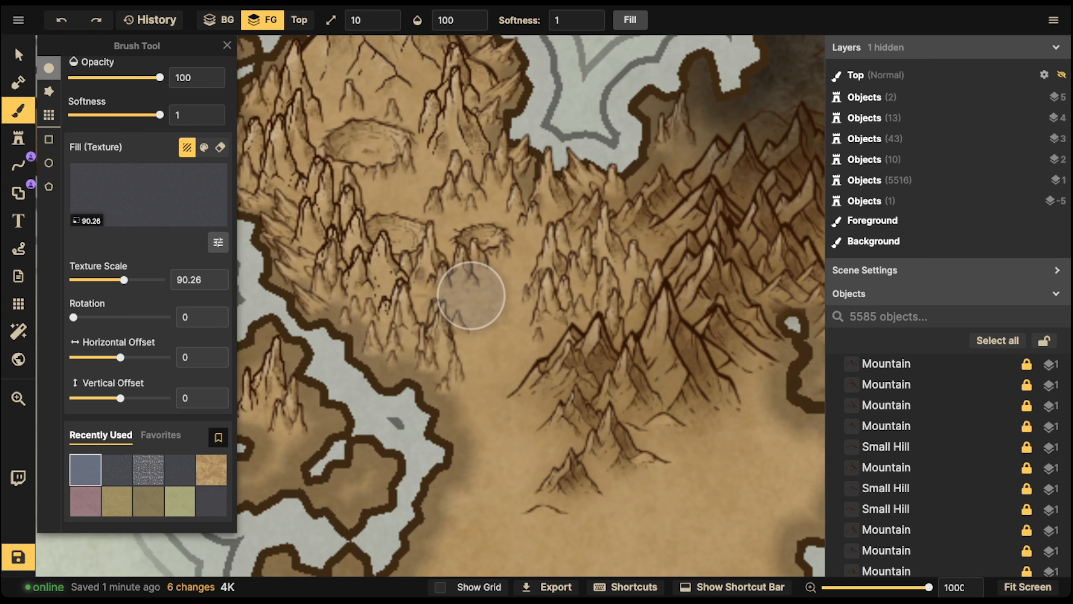
left_click(472, 295)
left_click(496, 294)
left_click(494, 332)
left_click(502, 285)
left_click(505, 310)
left_click(509, 338)
left_click(528, 368)
left_click(544, 336)
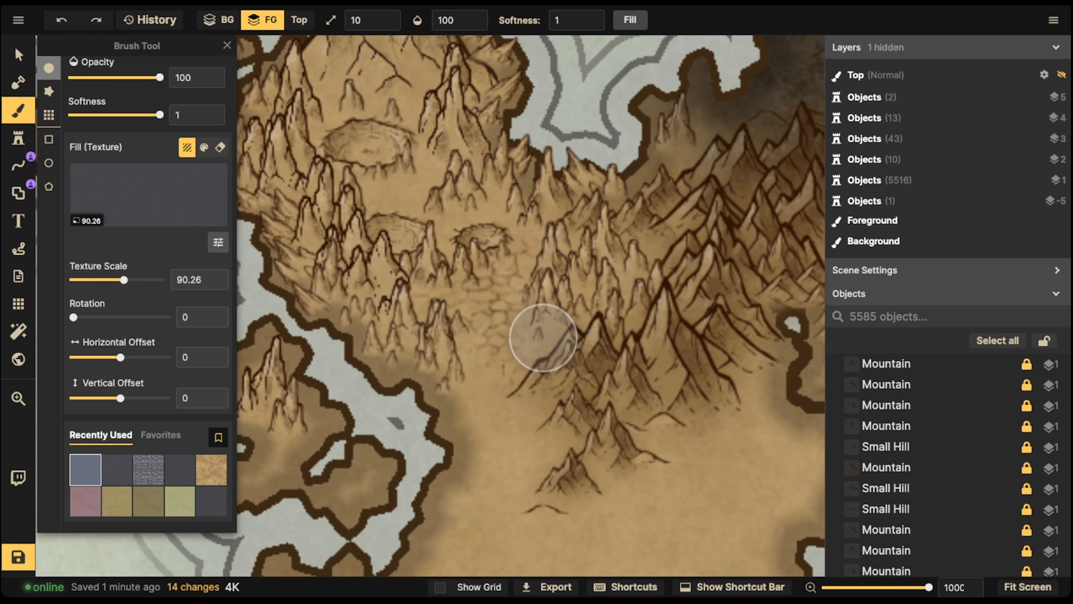
Step: Paint the Cracked Ground texture between the volcano peninsula's large crater and its two smaller craters
left_click(406, 181)
left_click(397, 186)
left_click(422, 175)
left_click(439, 155)
left_click(409, 195)
left_click(389, 189)
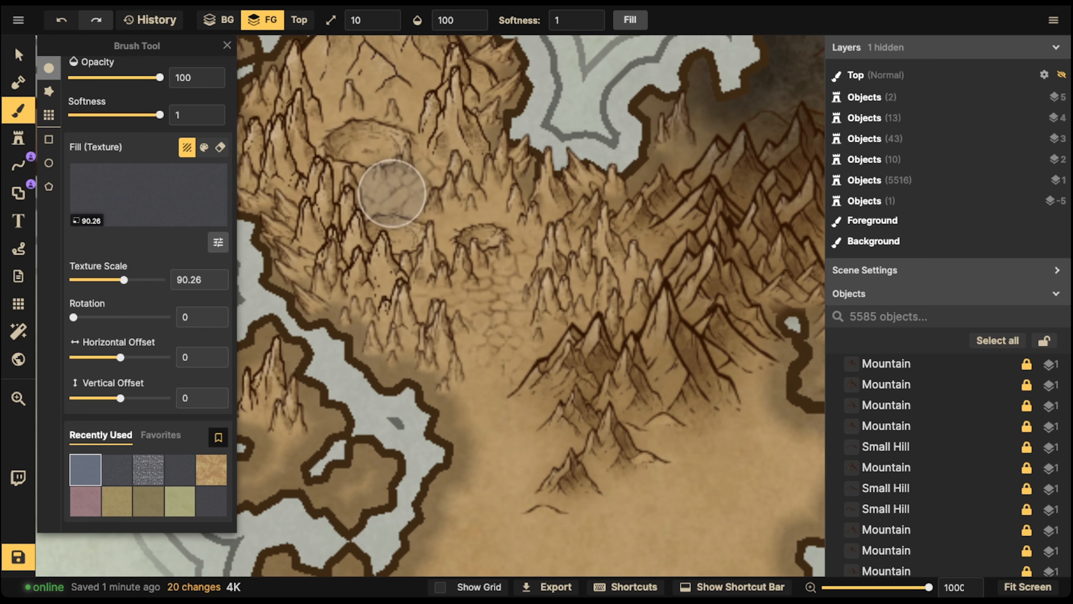
left_click(481, 212)
left_click(494, 219)
left_click(487, 204)
Step: Extend the cracked ground around the peninsula's large crater and up to the foot of the volcano
key("space")
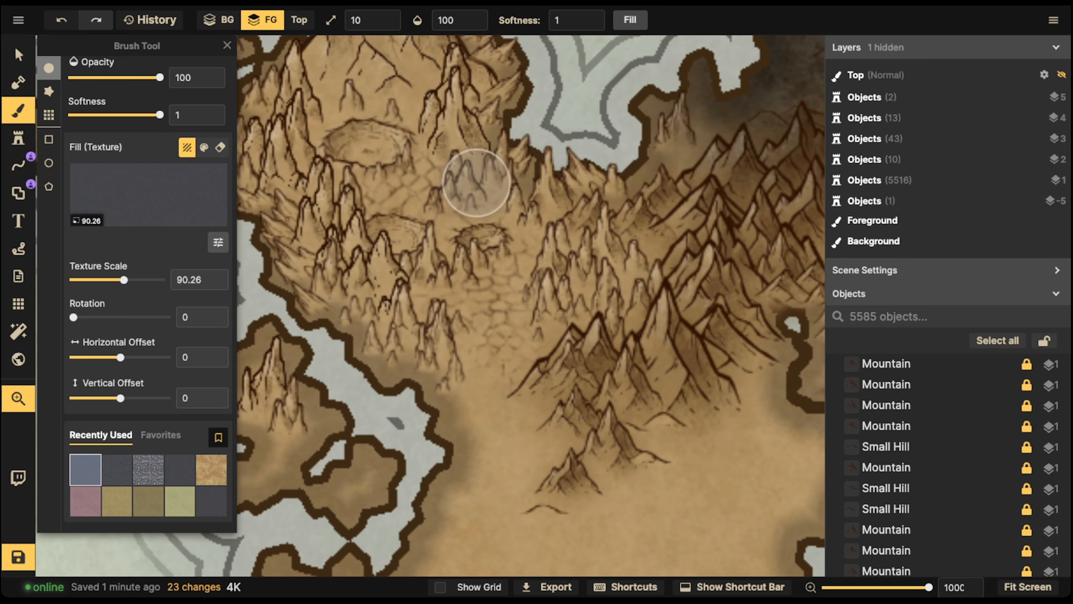
left_click_drag(412, 93, 498, 206)
left_click(414, 207)
left_click(400, 246)
left_click(423, 226)
left_click(494, 211)
left_click(501, 226)
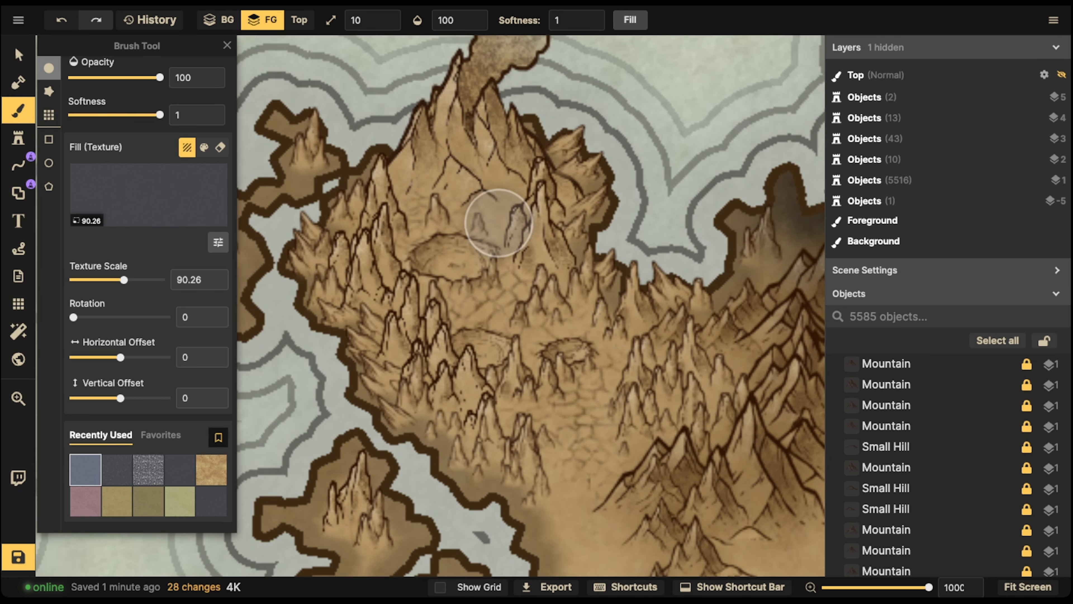
left_click(517, 206)
left_click(473, 210)
left_click(420, 221)
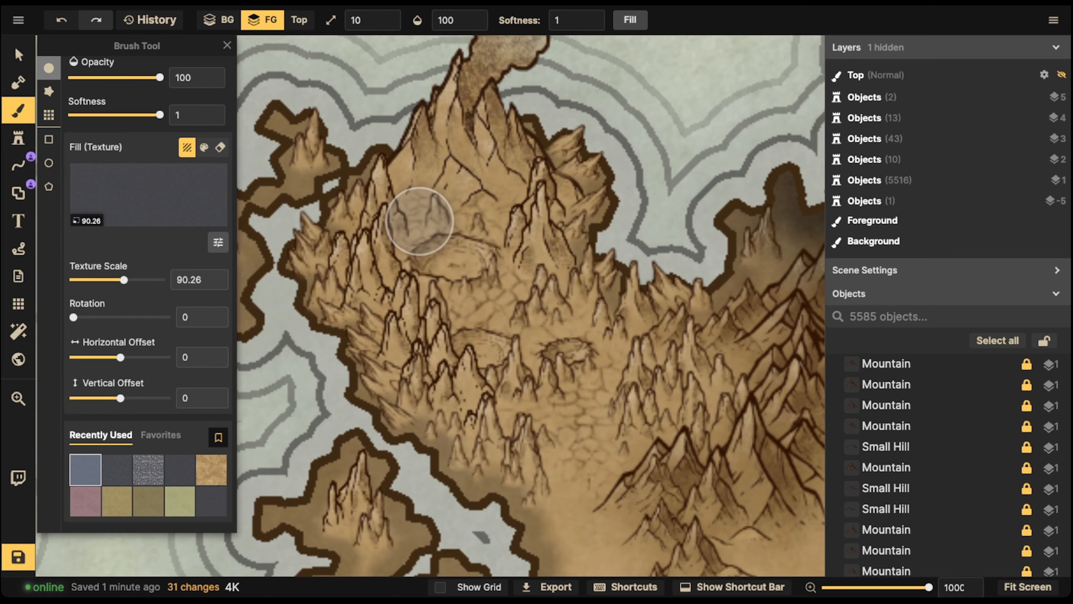
Step: Paint the Cracked Ground texture across the northern plain, around its three craters and down to the nearest mountains
scroll(375, 84, "down", 3)
key("space")
left_click_drag(678, 215, 422, 292)
left_click_drag(655, 135, 483, 416)
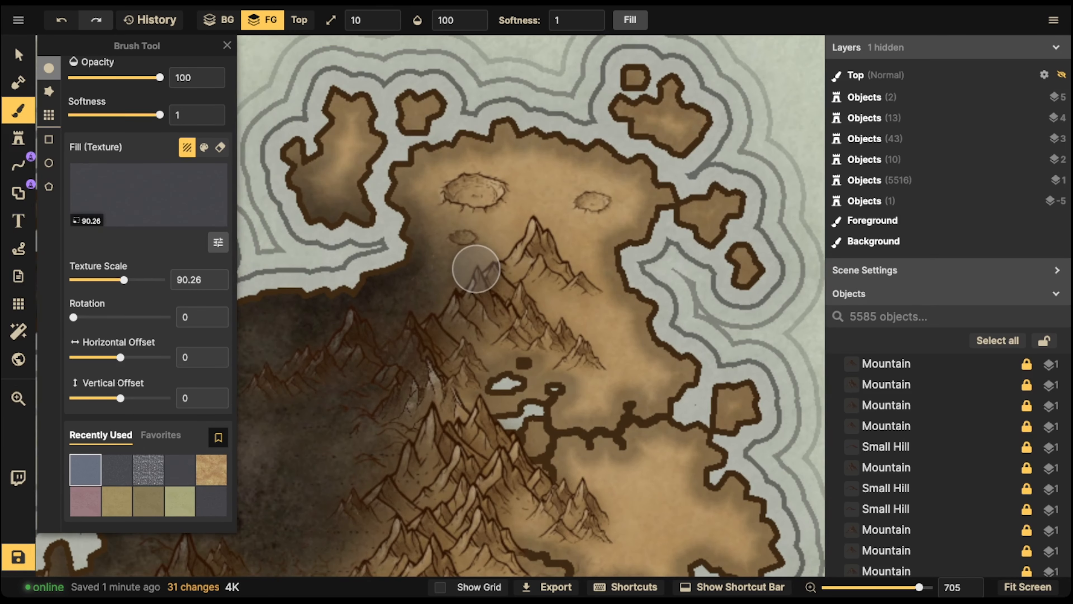
left_click_drag(428, 190, 440, 168)
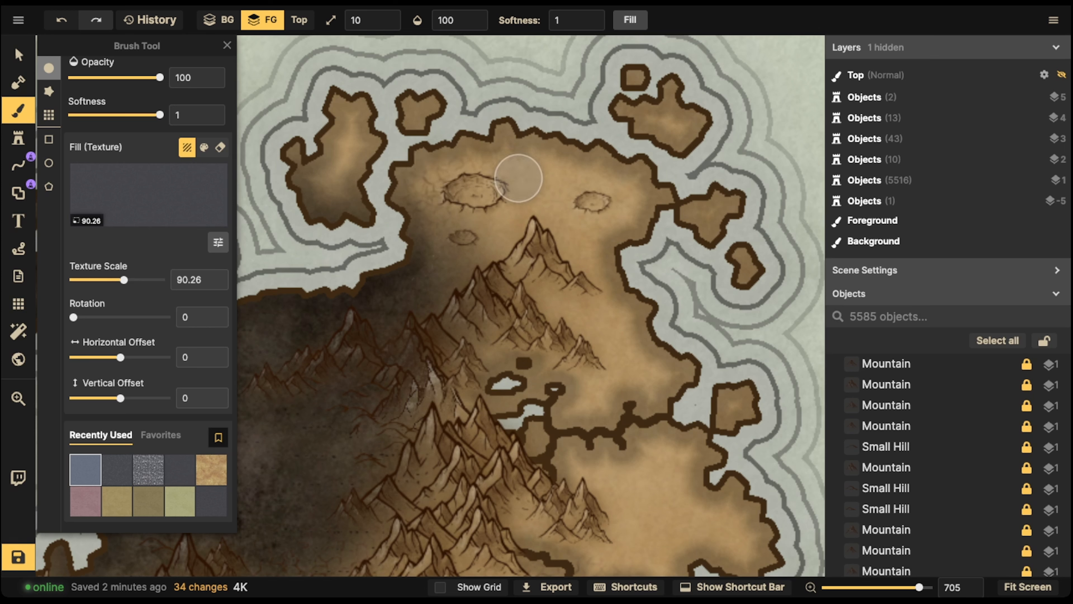
mouse_move(469, 221)
left_mouse_down()
mouse_move(494, 239)
mouse_move(437, 234)
left_mouse_up()
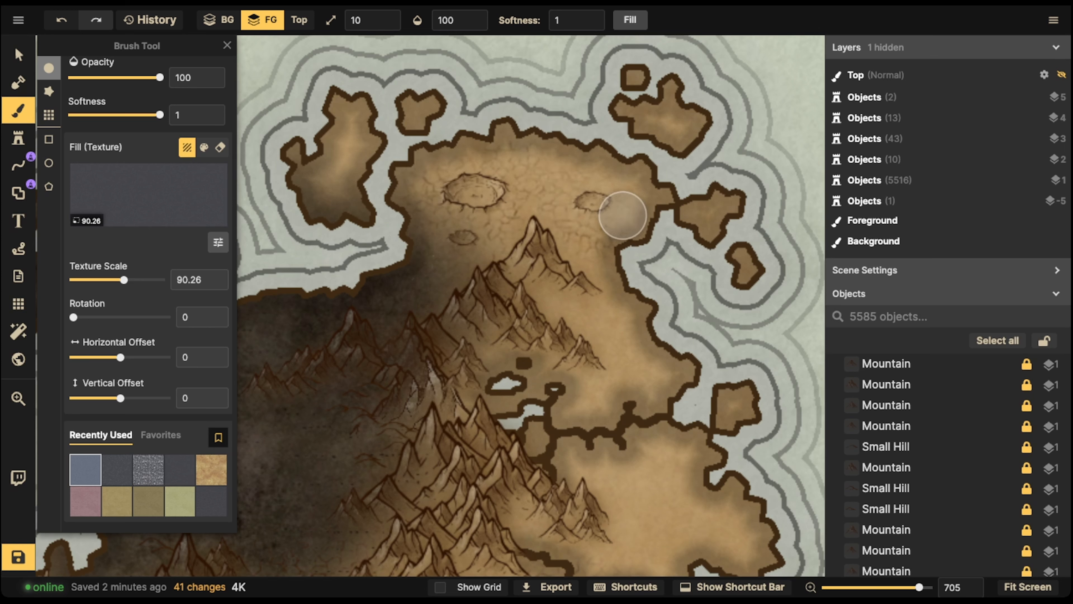
left_click_drag(617, 179, 636, 170)
left_click(515, 231)
left_click_drag(515, 232, 487, 257)
left_click(442, 268)
left_click(443, 259)
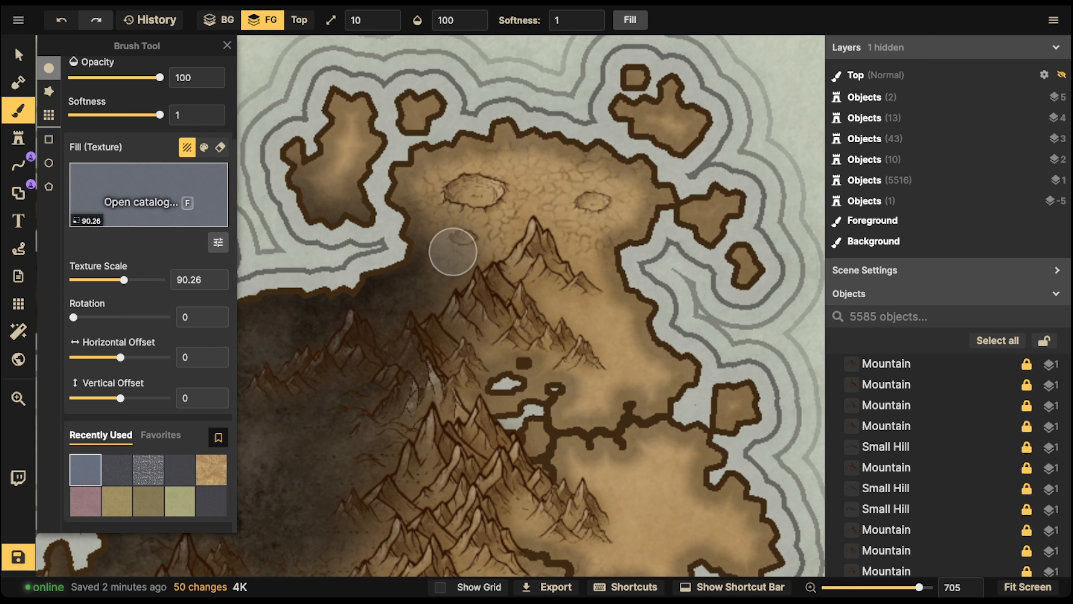
Step: Place a Karst stamp inside each of the three northern craters, scaling them to 13
key("s")
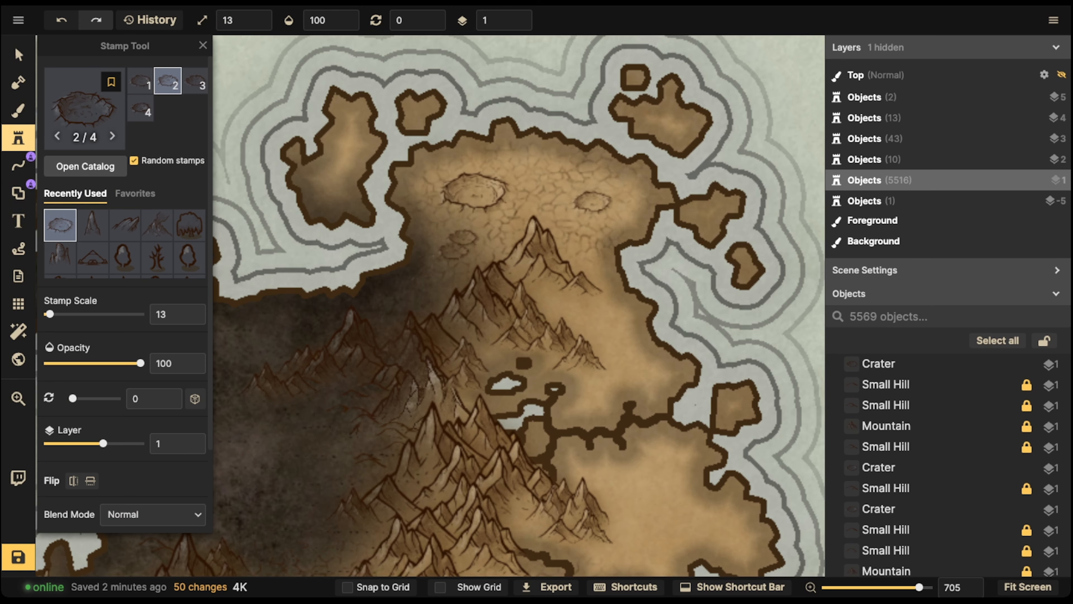
left_click(92, 225)
scroll(467, 206, "up", 3)
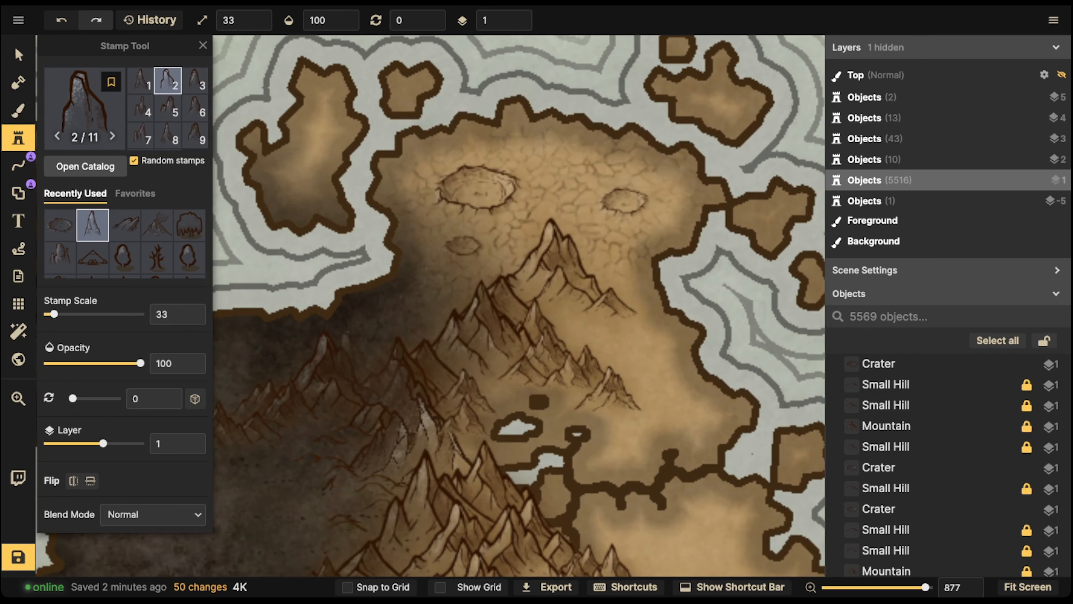
left_click_drag(381, 456, 658, 202)
left_click_drag(338, 457, 639, 235)
scroll(545, 283, "up", 2)
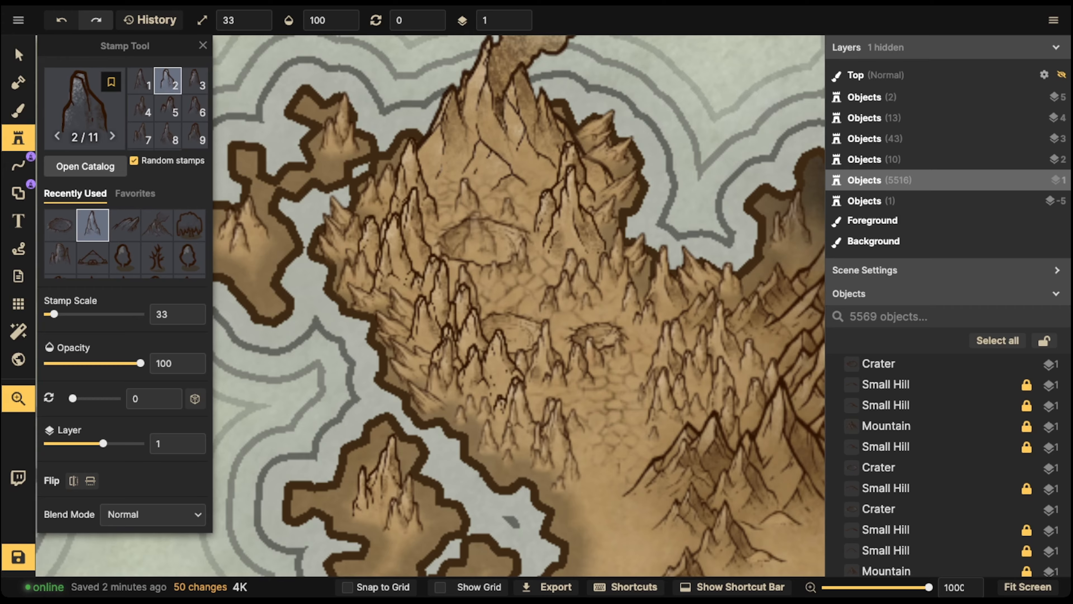
left_click_drag(634, 254, 518, 313)
left_click_drag(659, 211, 422, 331)
left_click_drag(676, 236, 405, 332)
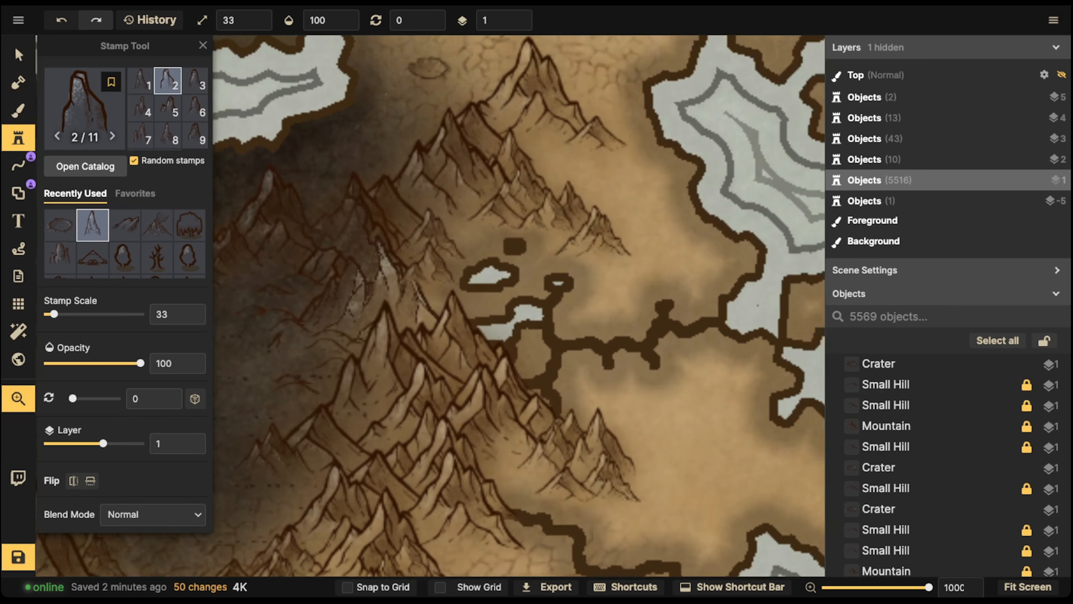
left_click_drag(507, 63, 440, 311)
key("1")
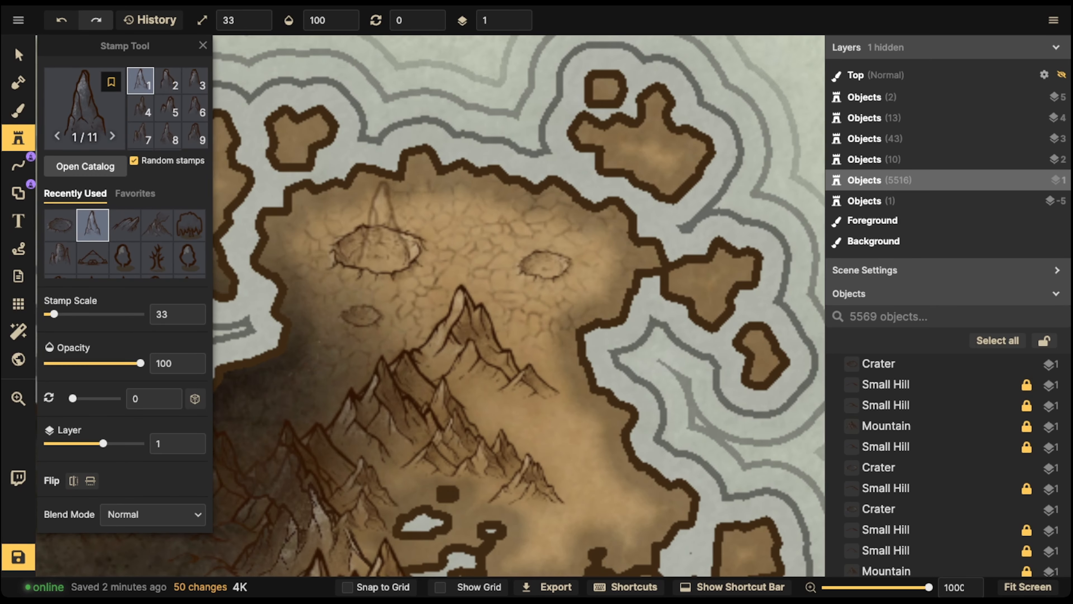
left_click(381, 240)
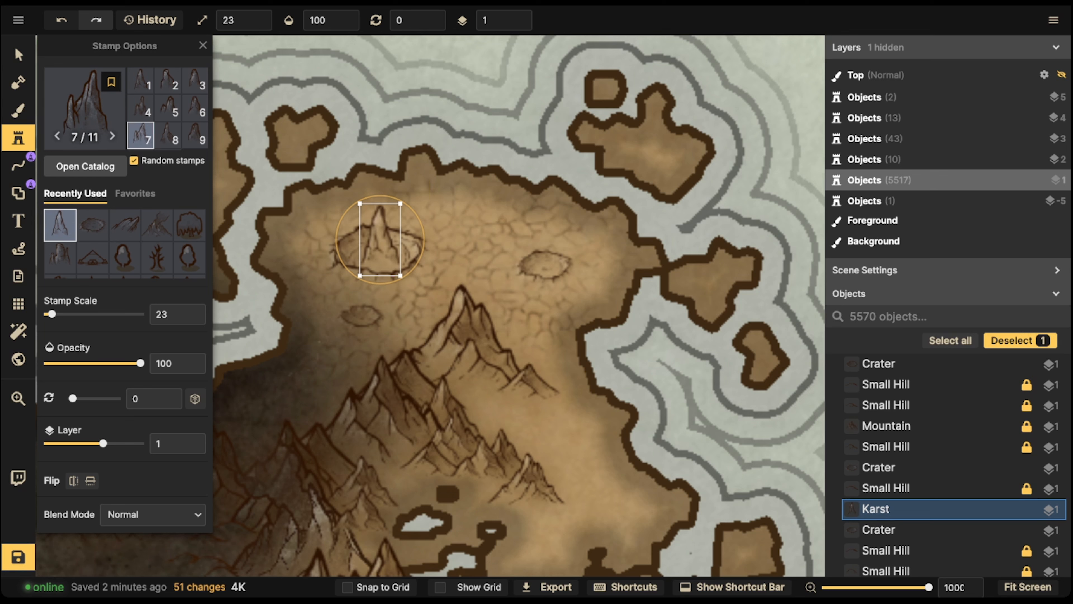
left_click_drag(400, 203, 391, 224)
left_click(502, 233)
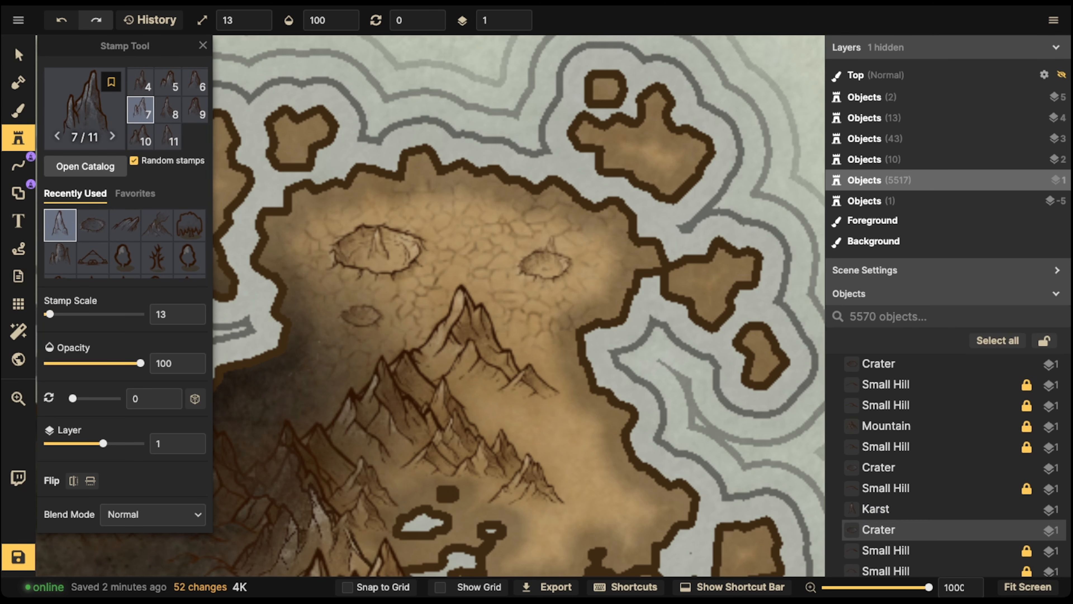
left_click(545, 257)
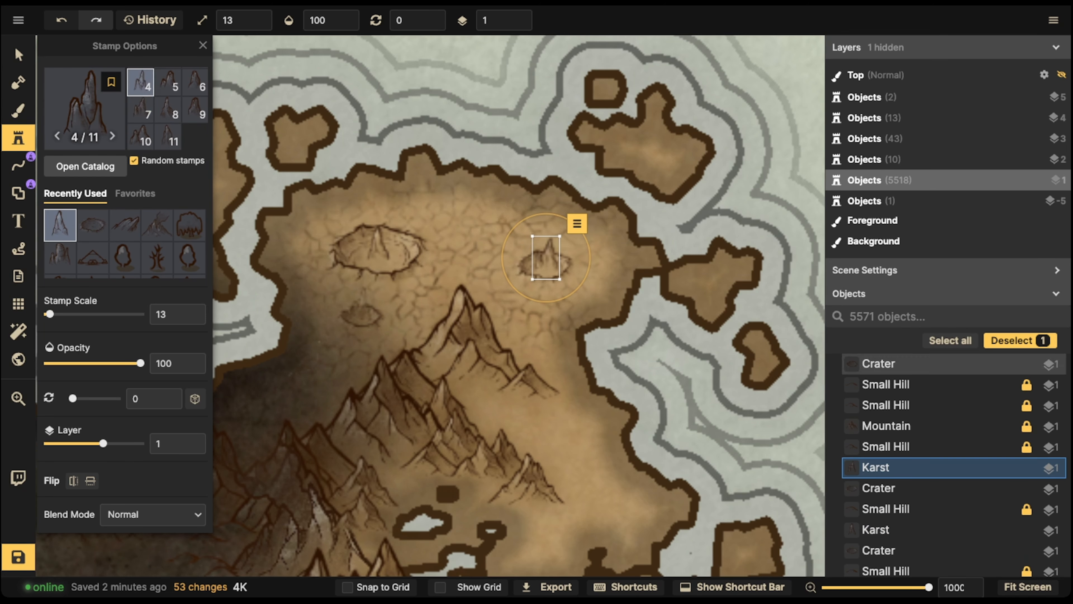
left_click(362, 308)
Step: Scatter Karst stamps at scale 13 around the large northern crater and the small crater south of it
left_click(402, 275)
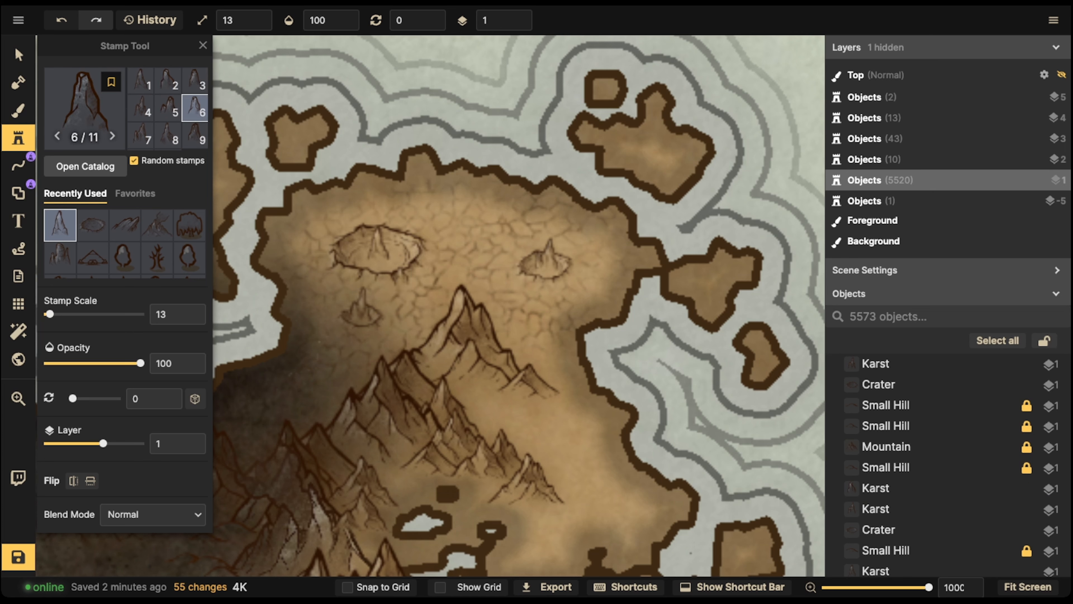
left_click(425, 261)
left_click(344, 275)
left_click(317, 247)
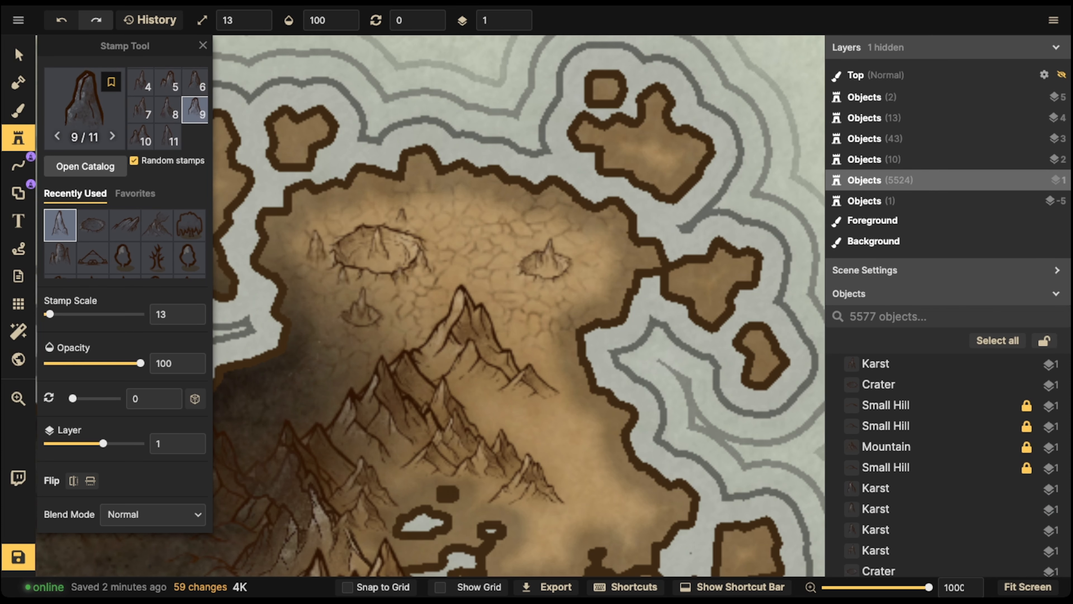
left_click(380, 318)
left_click(364, 331)
left_click(336, 318)
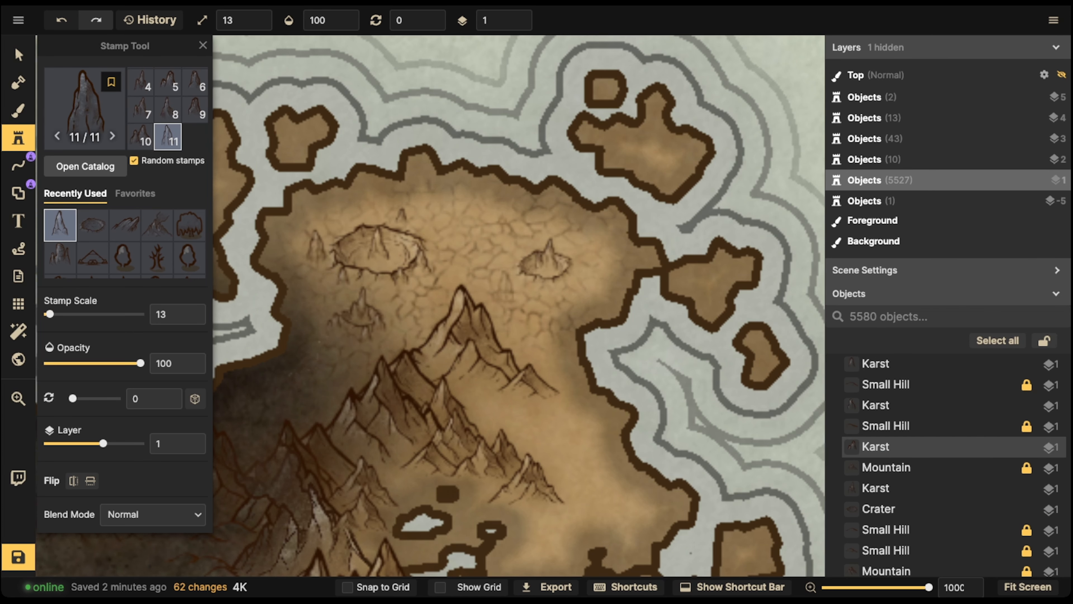
Step: Add Karst stamps at scale 13 beside the eastern crater and on the plain between it and the large crater
left_click(520, 275)
left_click(534, 285)
left_click(599, 264)
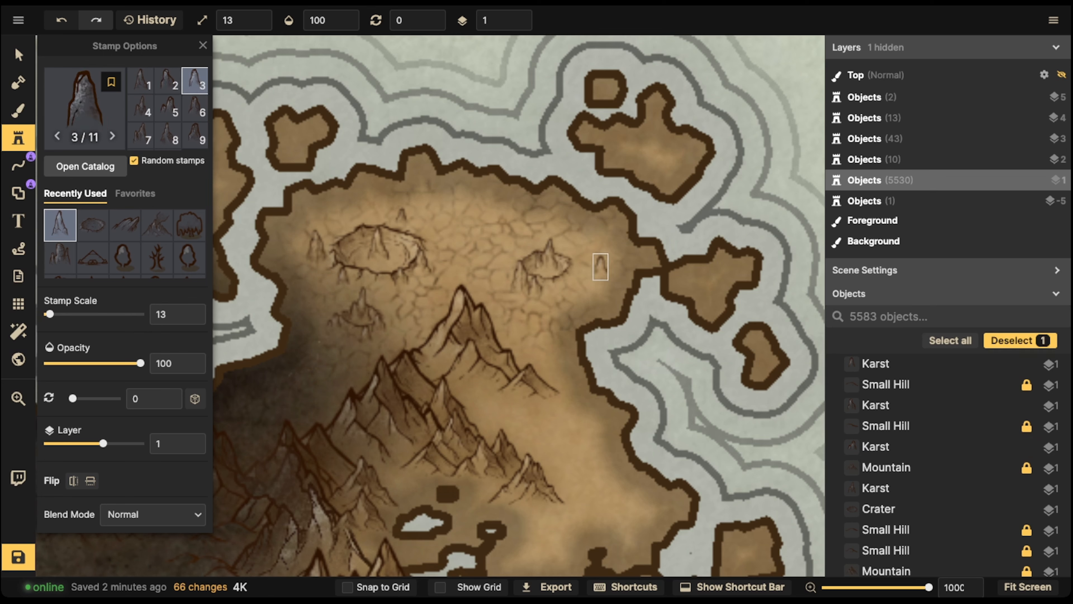
left_click(523, 225)
left_click(447, 225)
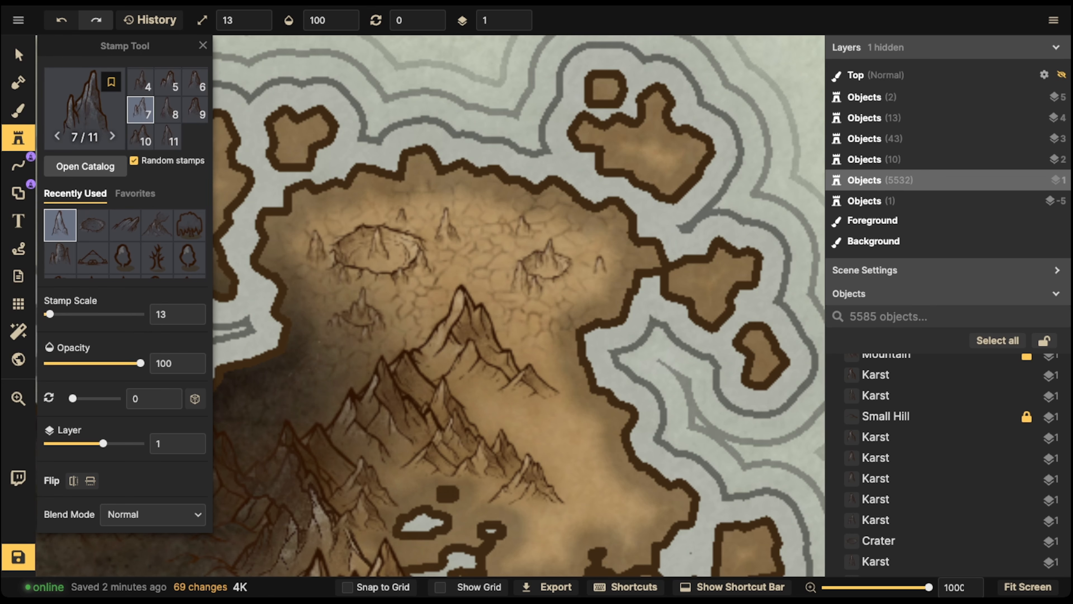
Step: Switch to the Select tool, clear the selection and review the whole continent and the volcano peninsula
scroll(518, 307, "down", 10)
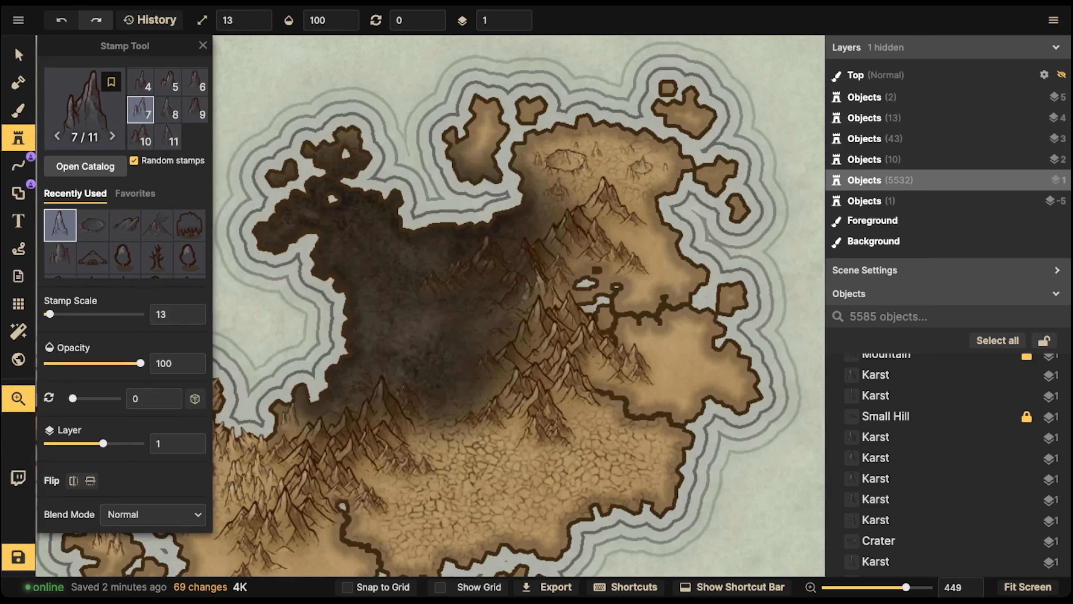
left_click_drag(321, 406, 560, 274)
left_click_drag(345, 335, 186, 462)
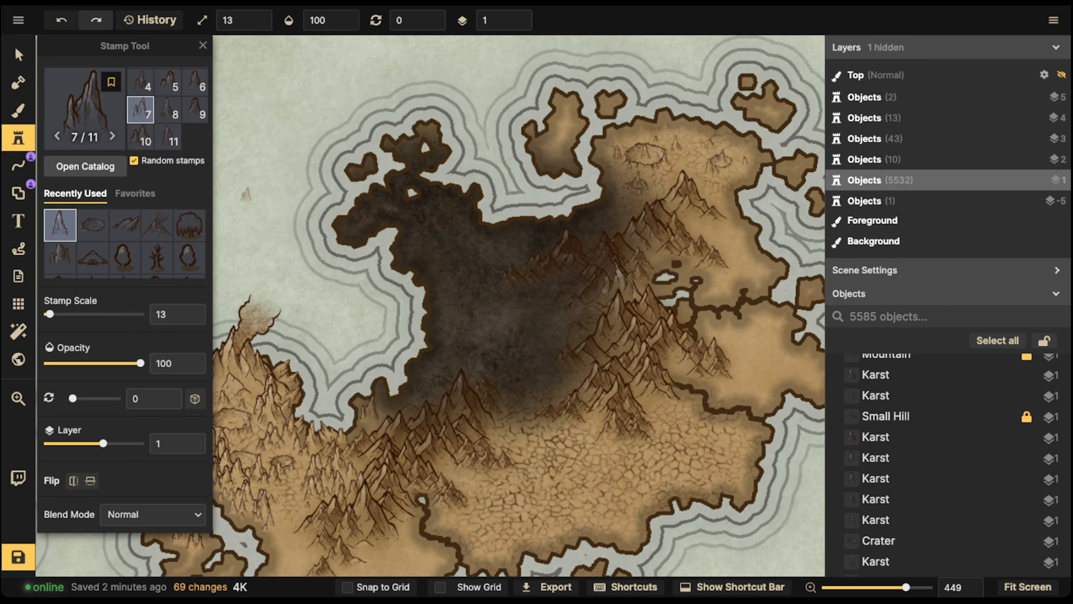
left_click(18, 55)
scroll(532, 202, "down", 5)
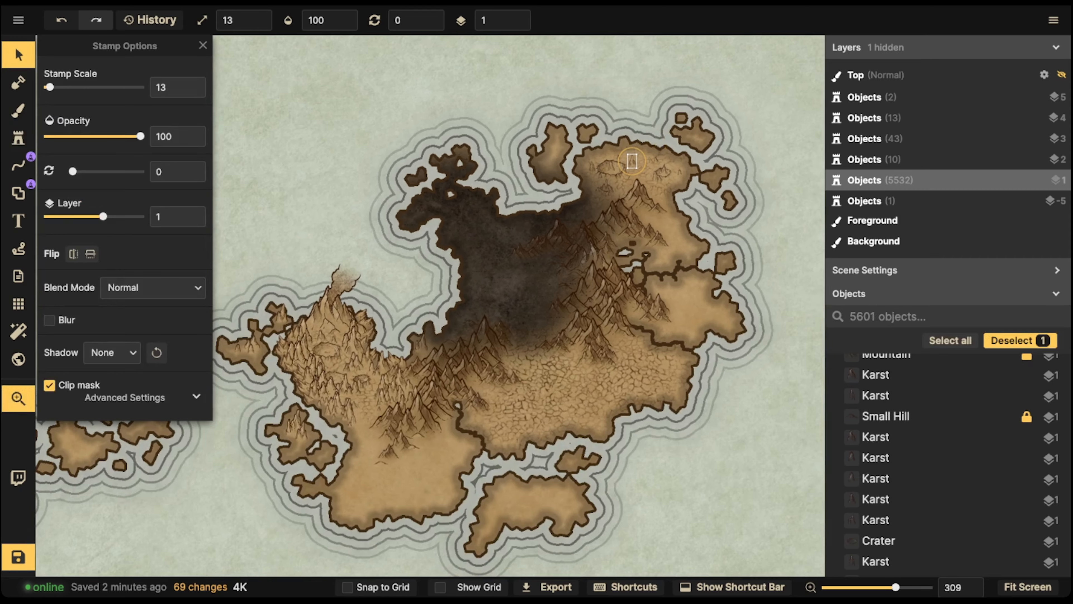
key("Escape")
scroll(632, 171, "down", 2)
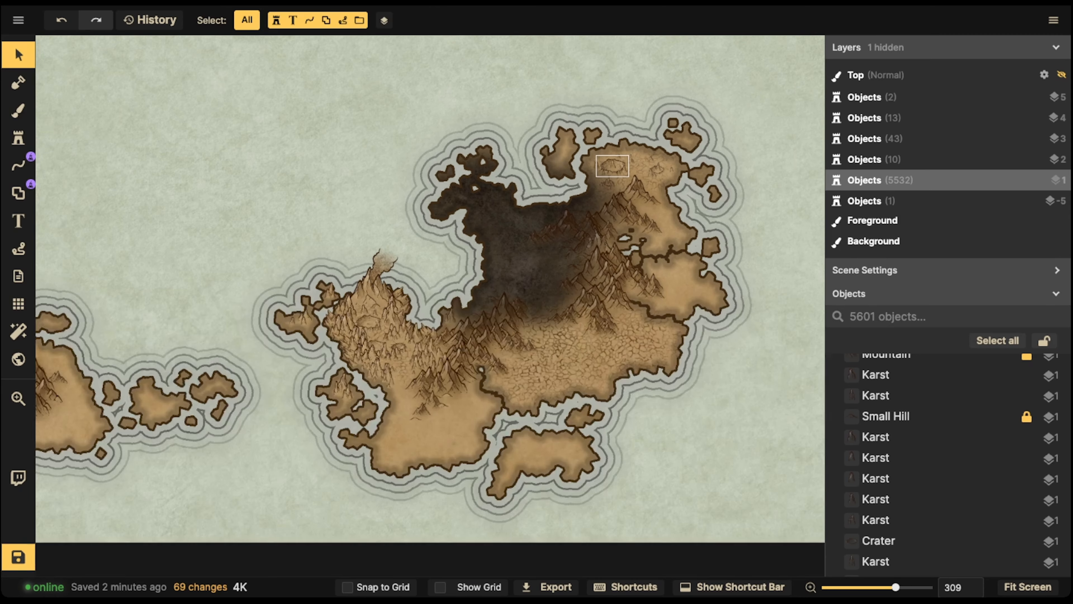
left_click_drag(630, 170, 570, 206)
scroll(579, 207, "up", 5)
left_click_drag(220, 460, 448, 319)
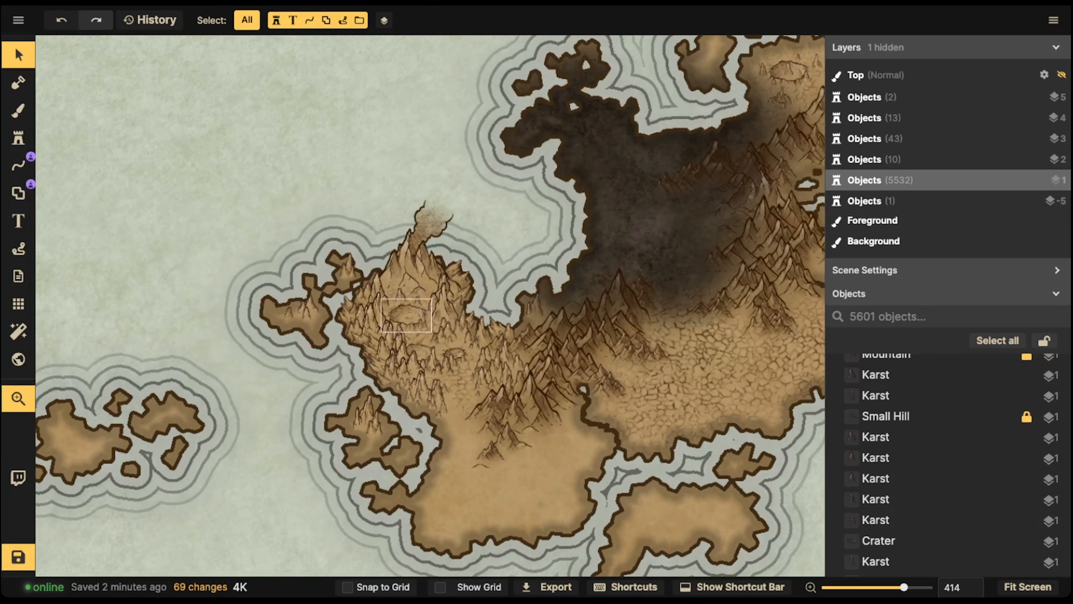
scroll(435, 317, "up", 5)
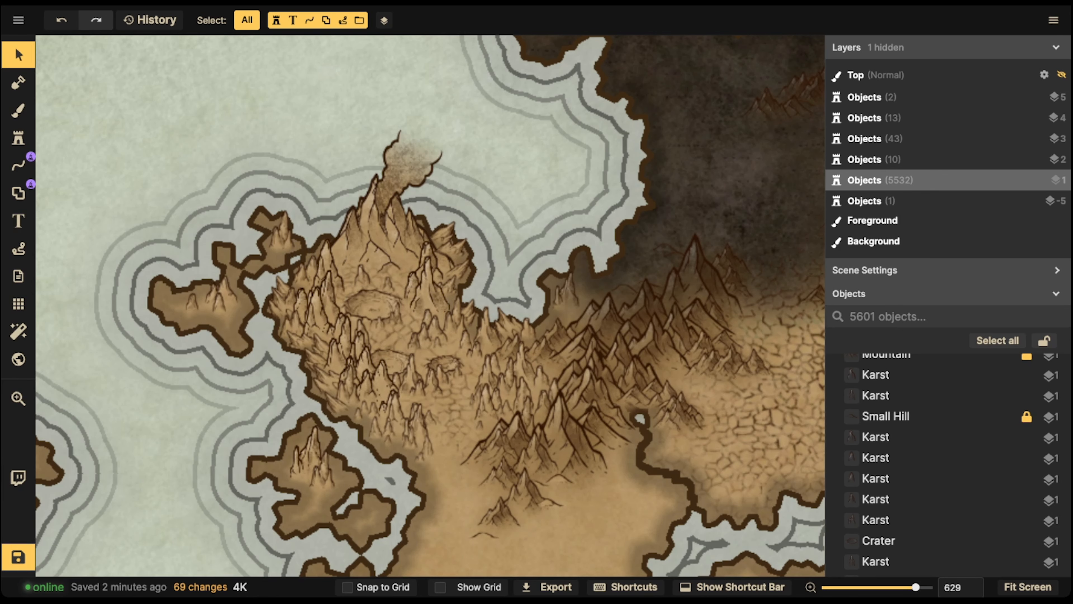
Step: Set up the foreground Brush tool with the Parchment World Dark Red Land texture at size 30
left_click(18, 110)
left_click(148, 296)
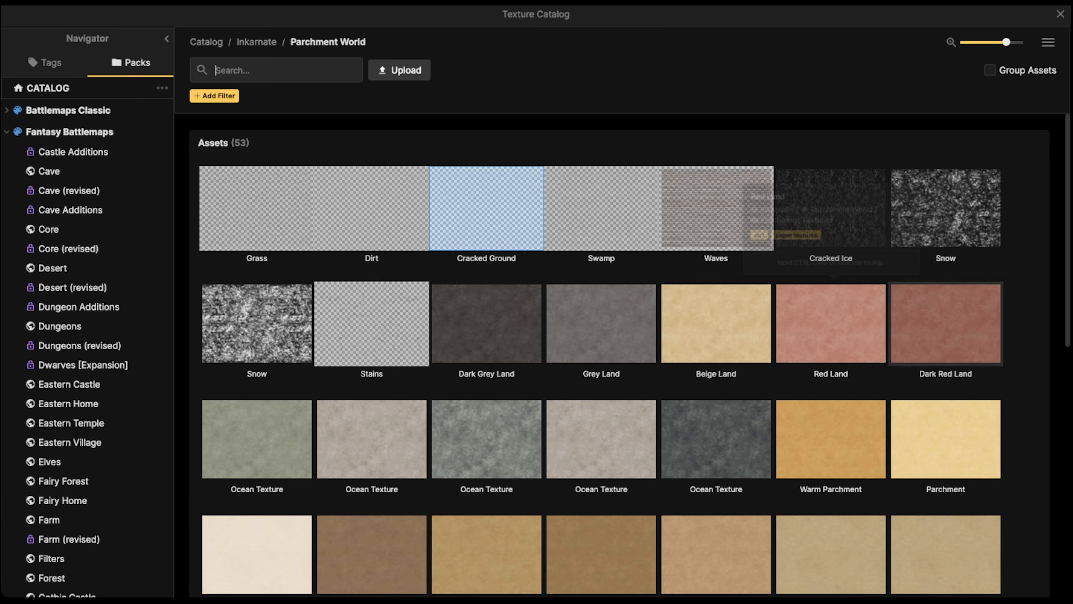
left_click(830, 323)
key("5")
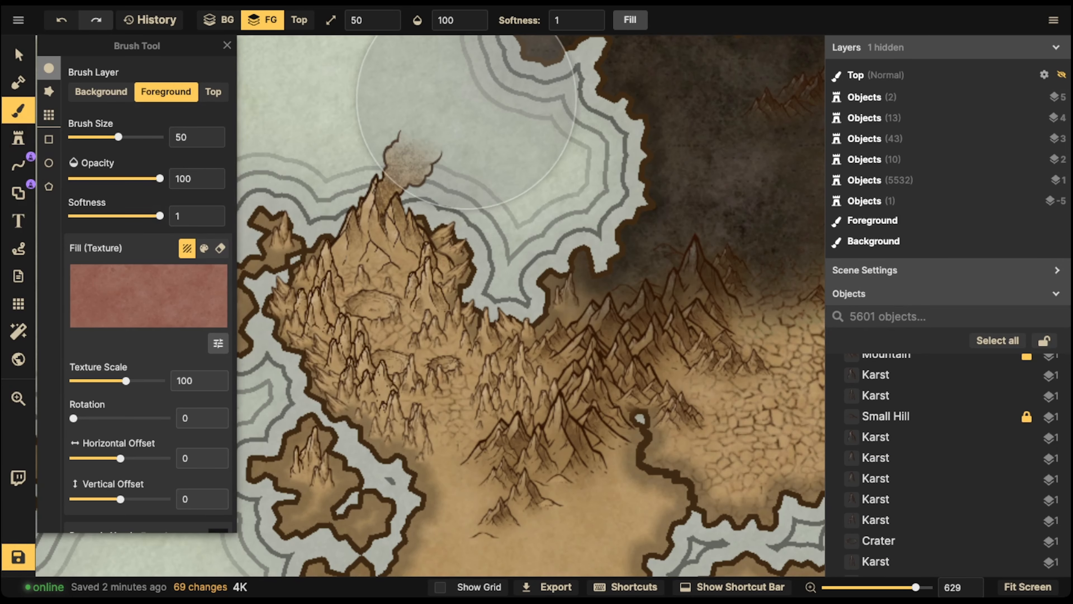
key("space")
left_click_drag(373, 221, 482, 180)
key("[")
key("[")
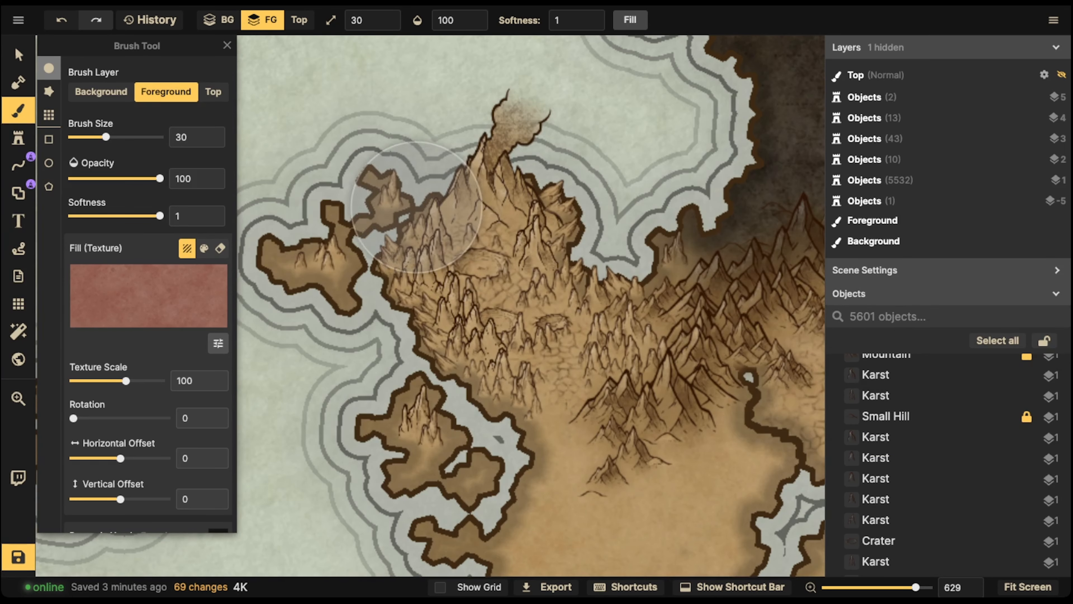
Step: Try painting the red texture over the volcano peninsula at opacity 100, first with softness 1 and again with softness 0.3
mouse_move(422, 208)
left_mouse_down()
mouse_move(351, 237)
mouse_move(556, 200)
mouse_move(499, 289)
mouse_move(495, 349)
mouse_move(564, 374)
mouse_move(622, 299)
mouse_move(621, 244)
left_mouse_up()
key("ctrl+z")
left_click(575, 19)
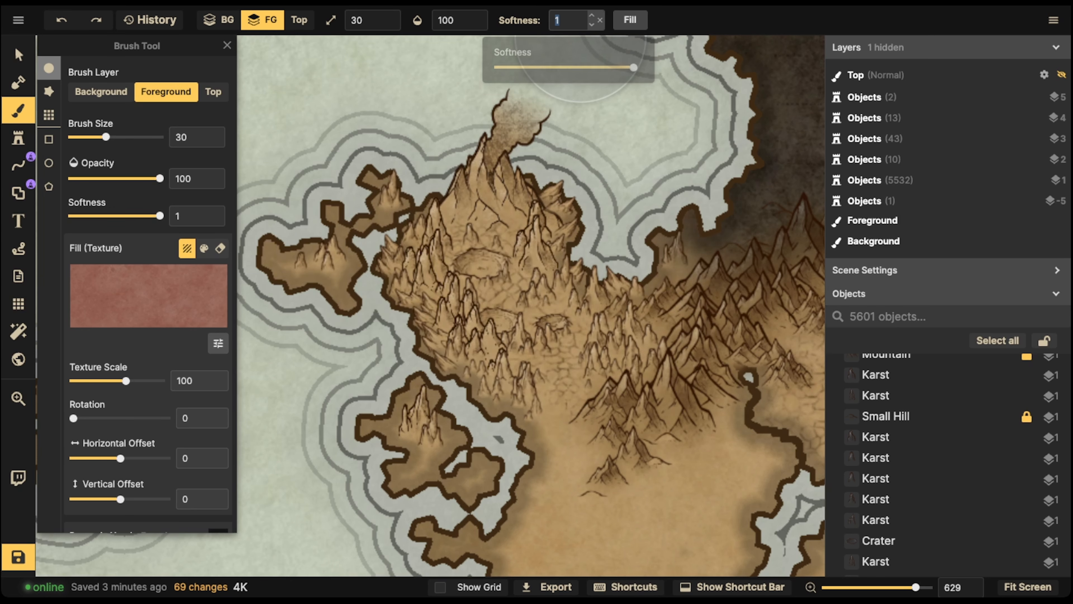
left_click_drag(536, 67, 534, 68)
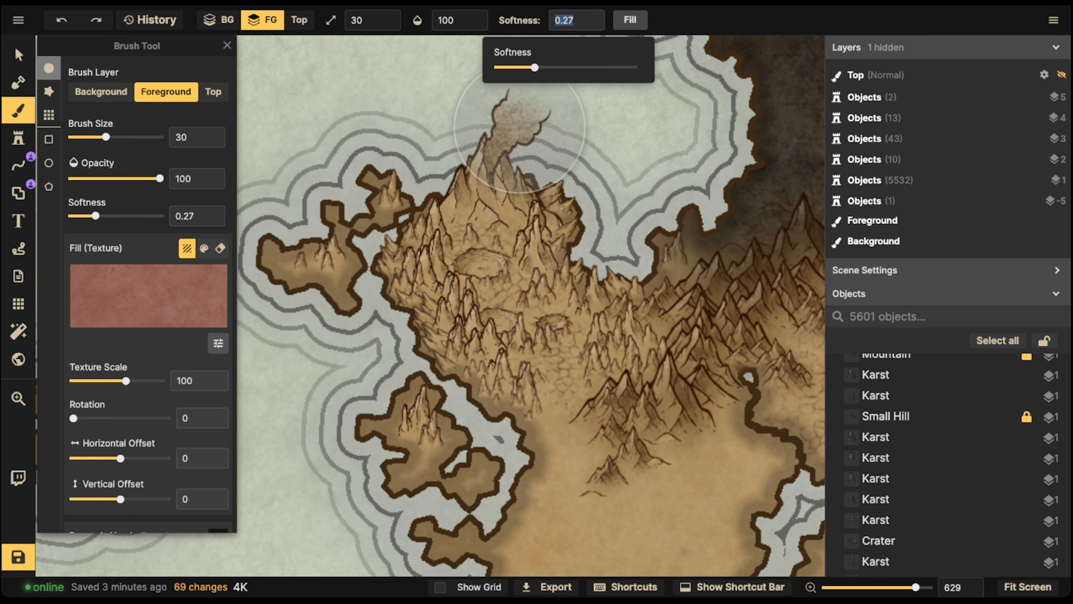
scroll(486, 204, "down", 2)
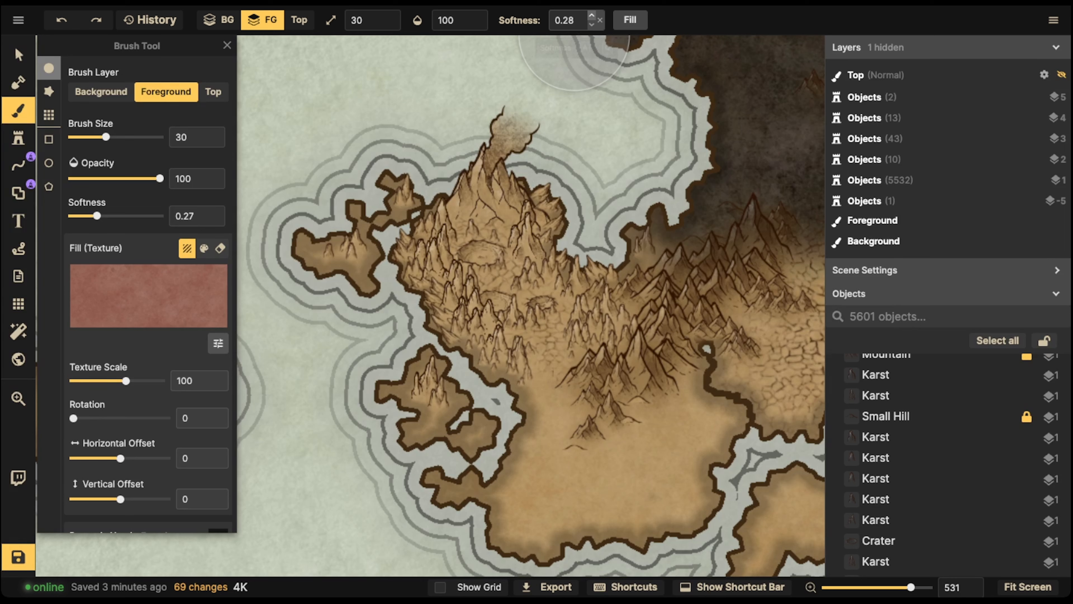
mouse_move(491, 216)
left_mouse_down()
mouse_move(441, 246)
mouse_move(428, 177)
left_mouse_up()
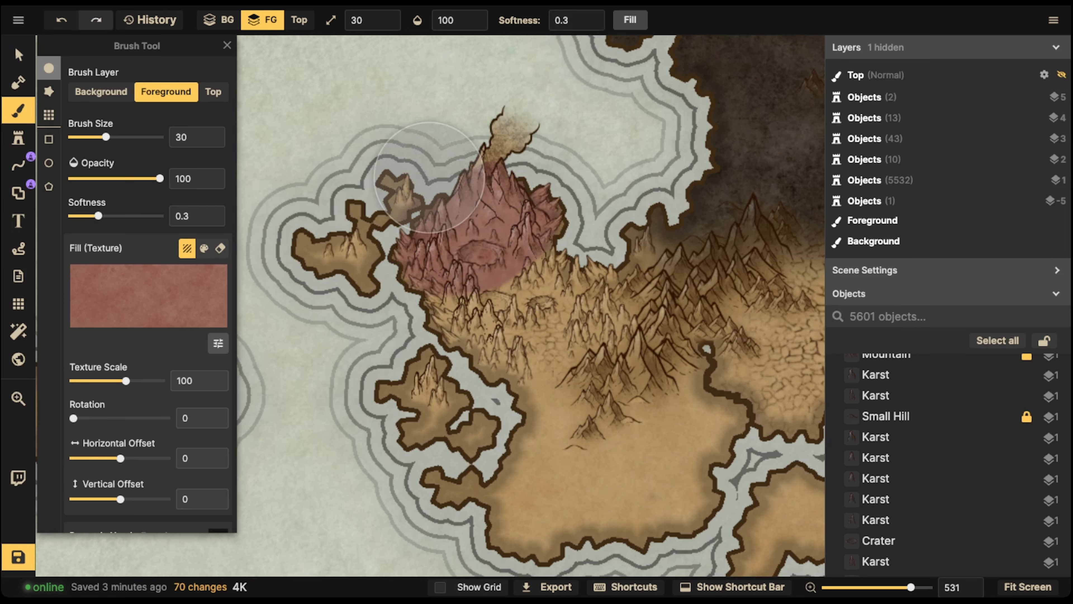
key("ctrl+z")
left_click(600, 20)
Step: Set the brush opacity to 30 and tint the volcano peninsula and its neighbouring western islands with the red texture
left_click(459, 20)
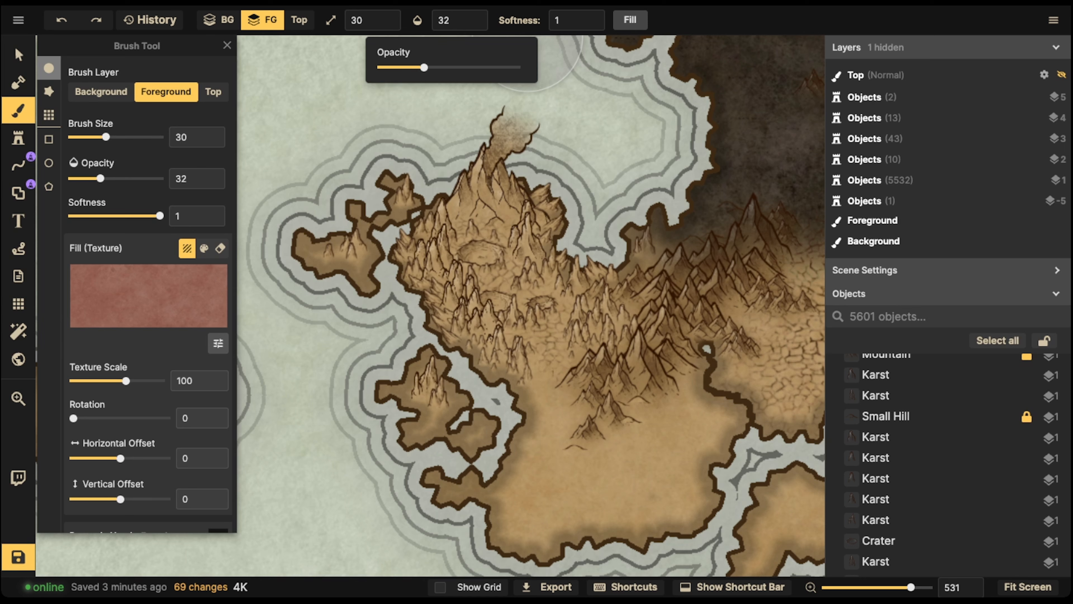
left_click_drag(421, 67, 421, 68)
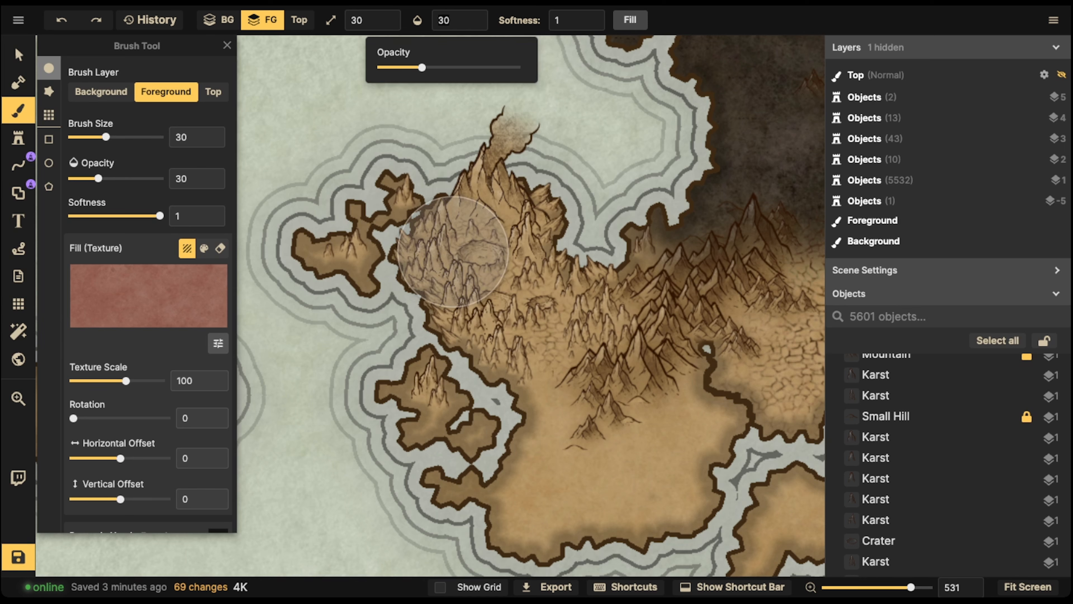
left_click(413, 216)
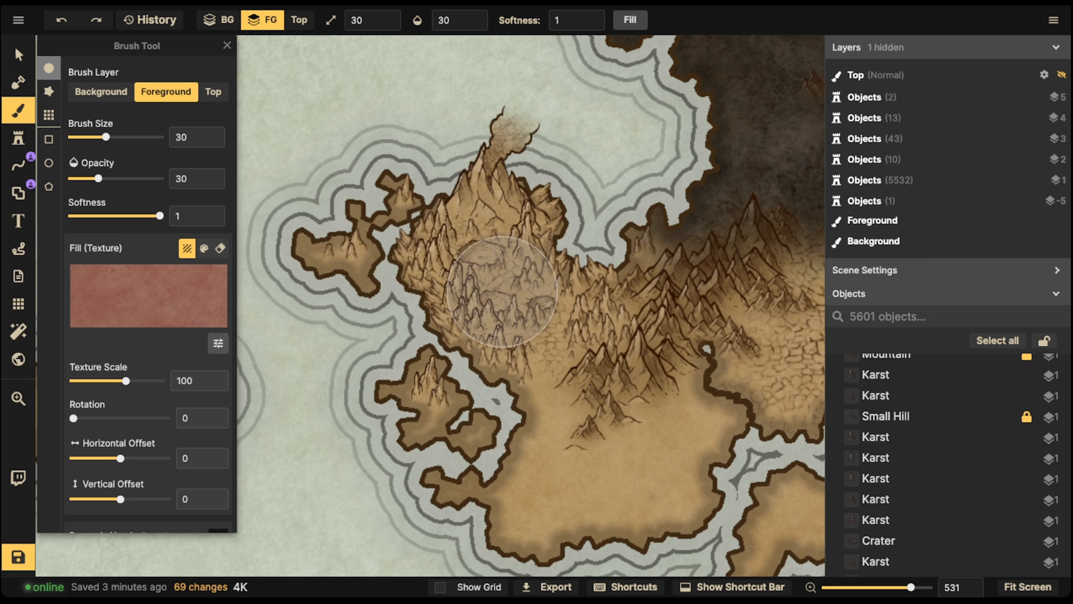
mouse_move(590, 303)
left_mouse_down()
mouse_move(558, 313)
mouse_move(453, 203)
mouse_move(392, 244)
mouse_move(546, 319)
mouse_move(545, 396)
mouse_move(443, 397)
mouse_move(537, 395)
mouse_move(634, 282)
mouse_move(537, 212)
mouse_move(497, 144)
mouse_move(410, 234)
mouse_move(377, 247)
mouse_move(600, 290)
mouse_move(552, 422)
mouse_move(427, 394)
mouse_move(420, 264)
mouse_move(569, 210)
mouse_move(638, 292)
mouse_move(396, 292)
mouse_move(288, 216)
mouse_move(551, 311)
mouse_move(473, 282)
mouse_move(420, 333)
mouse_move(251, 344)
left_mouse_up()
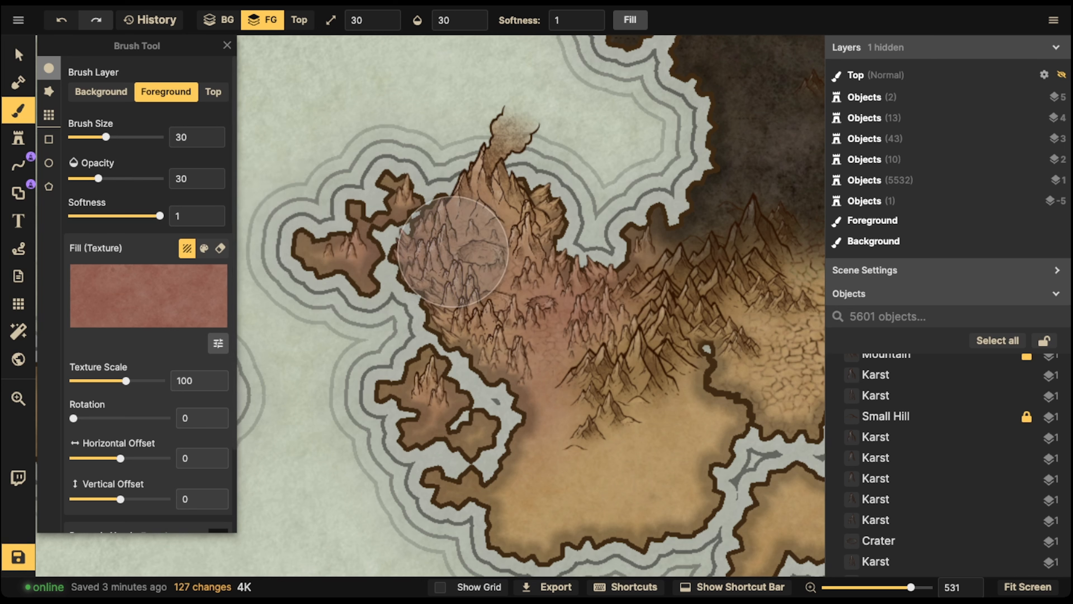
scroll(147, 296, "down", 3)
key("[")
key("[")
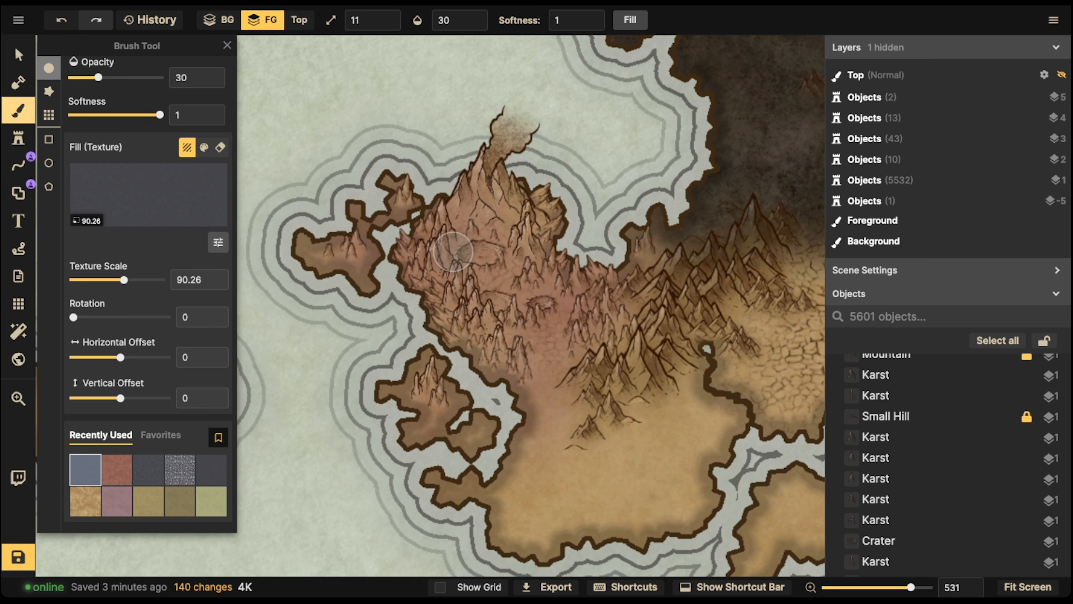
Step: Select a Karst stamp beside the volcano and extend the selection to all matching Karst stamps on the map
key("v")
left_click(443, 224)
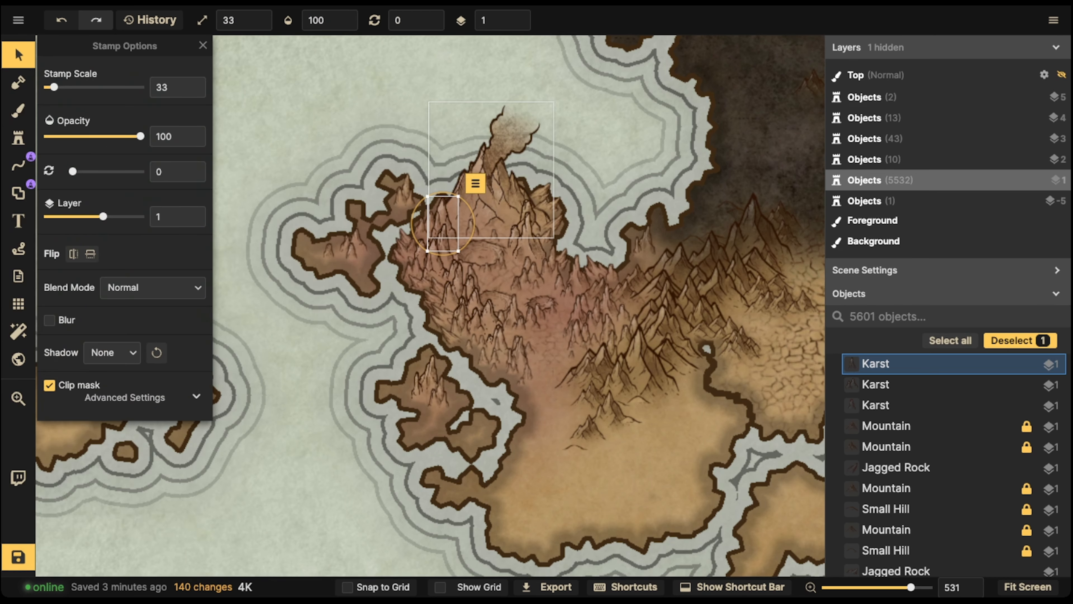
left_click(475, 183)
mouse_move(498, 206)
left_click(672, 289)
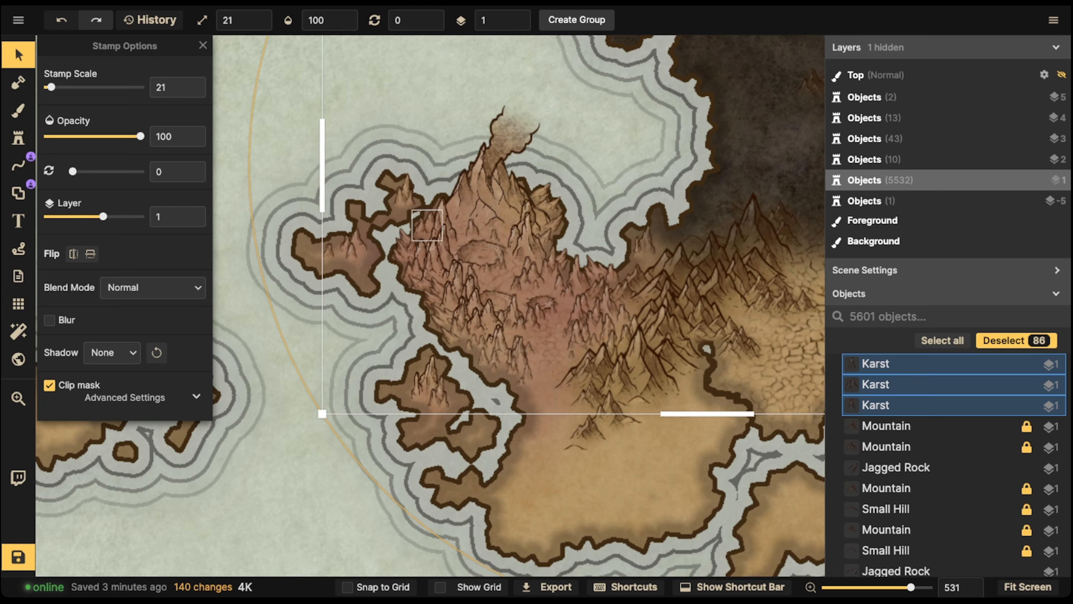
scroll(430, 305, "down", 3)
scroll(355, 368, "up", 2)
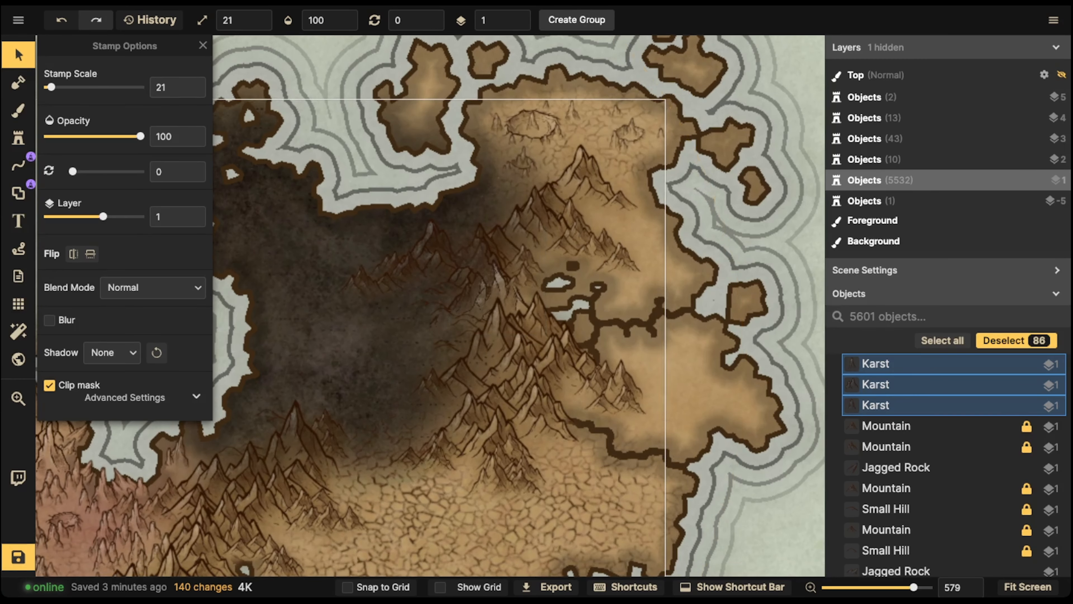
left_click_drag(486, 282, 488, 277)
scroll(397, 321, "down", 1)
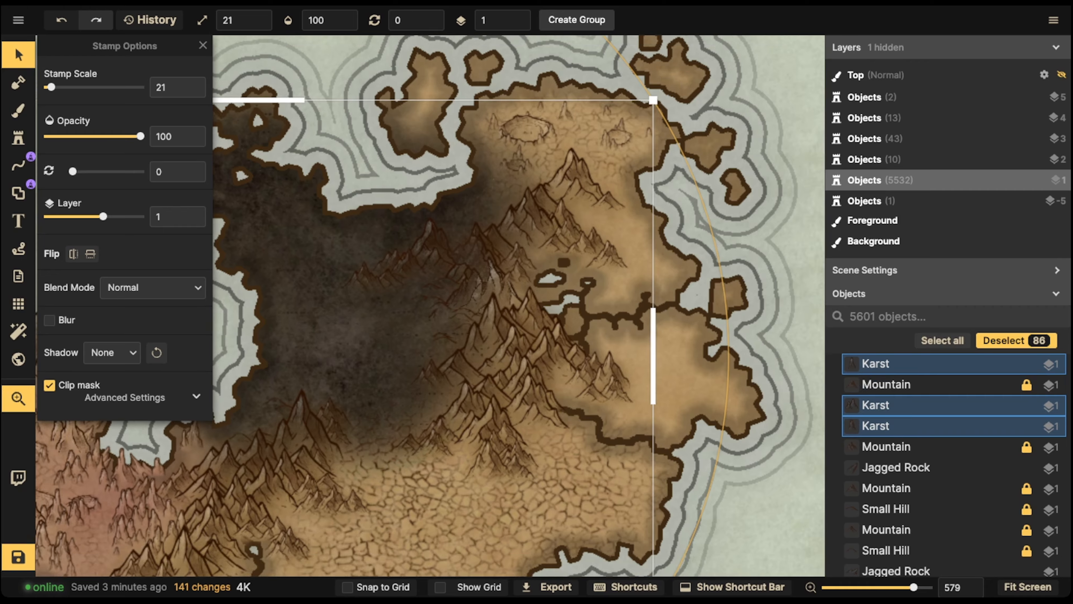
left_click_drag(397, 321, 749, 156)
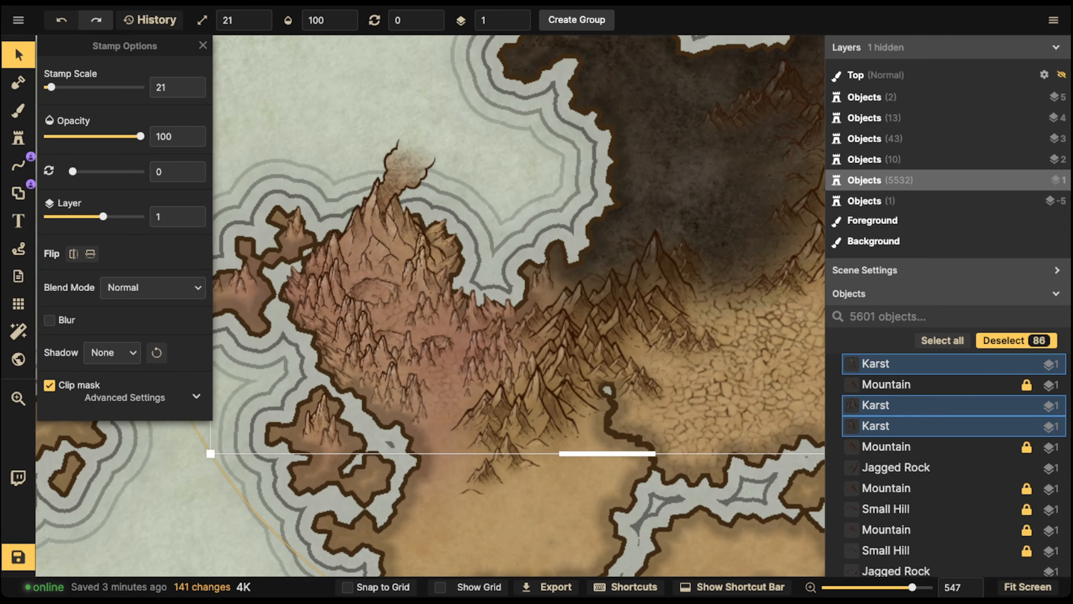
Step: Give the selected Karst stamps a Custom Object Shadow with colour 4a4a4a and intensity 231%, and clear the selection
left_click(197, 396)
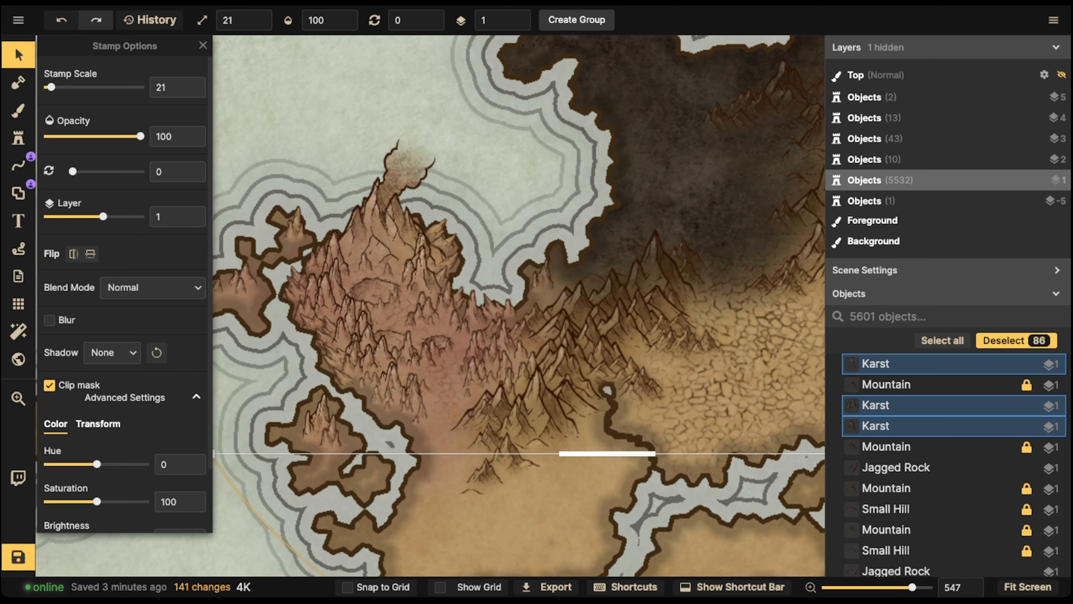
scroll(194, 322, "down", 2)
left_click(112, 279)
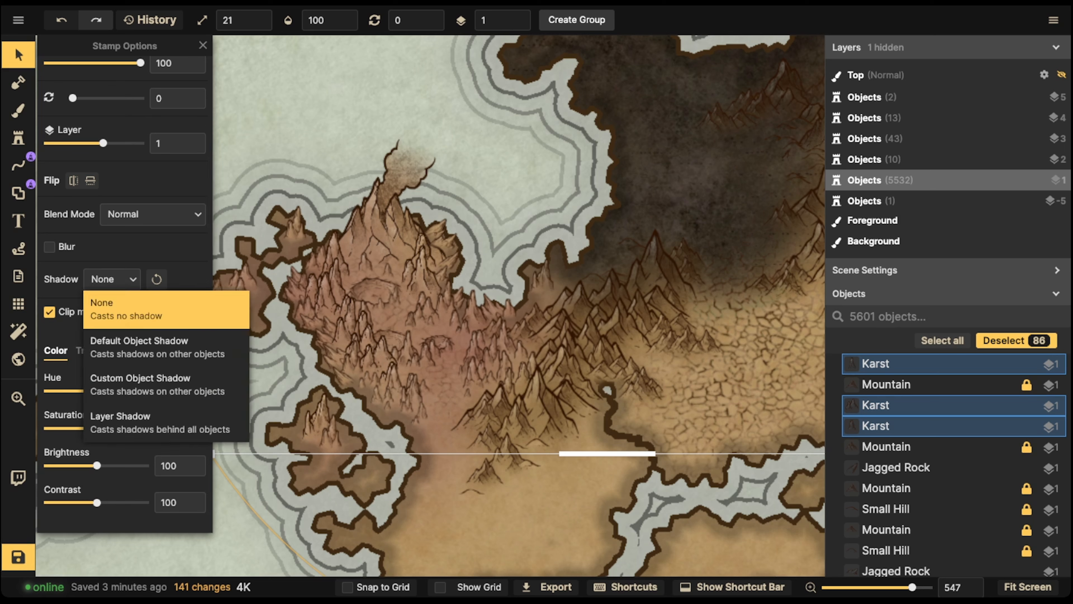
left_click(144, 378)
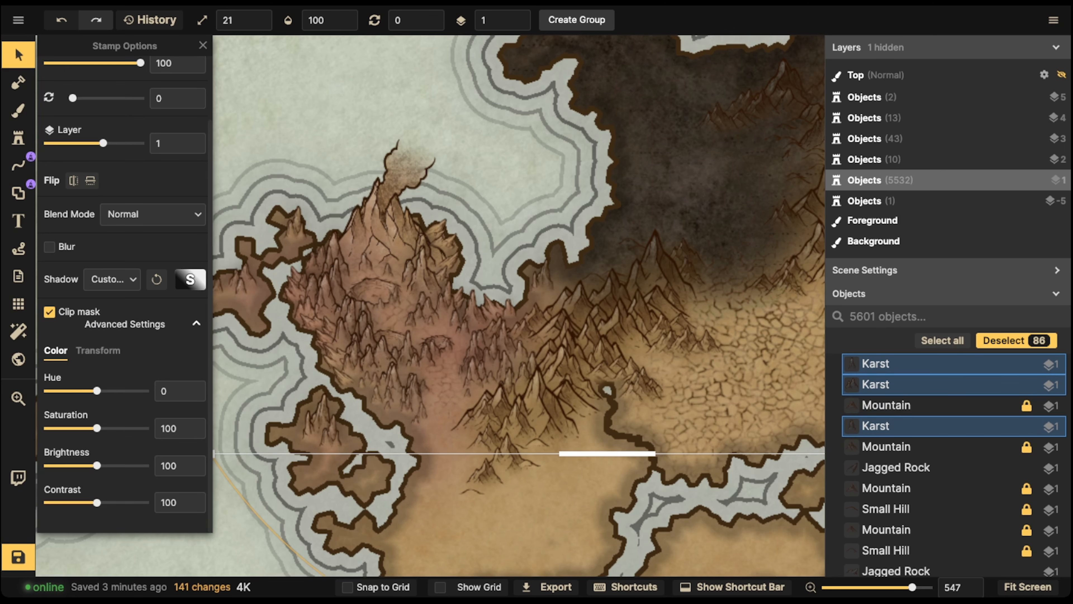
left_click(190, 279)
left_click(355, 443)
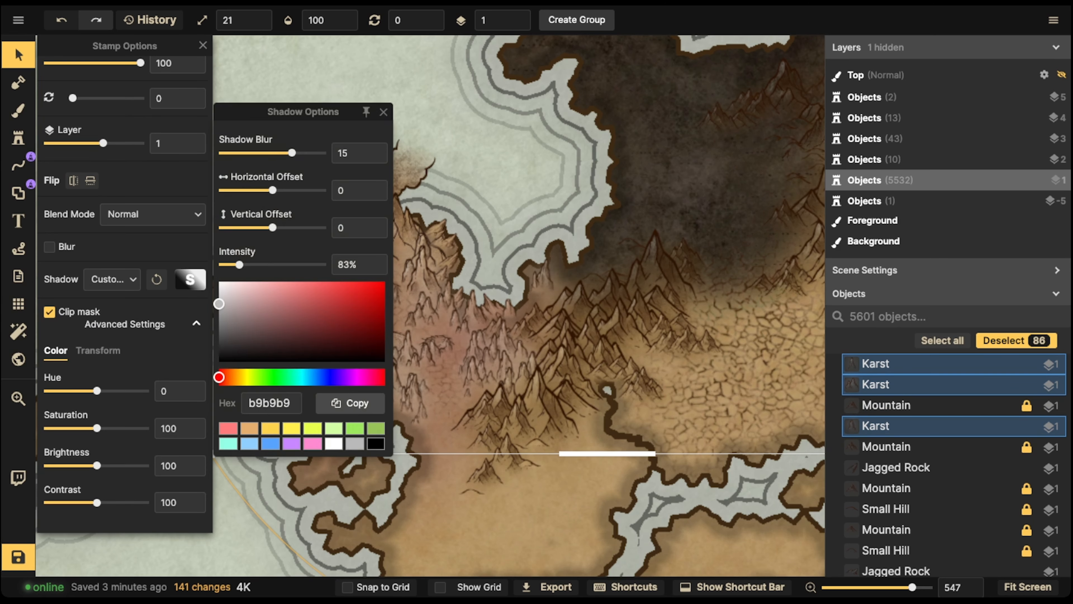
left_click(242, 332)
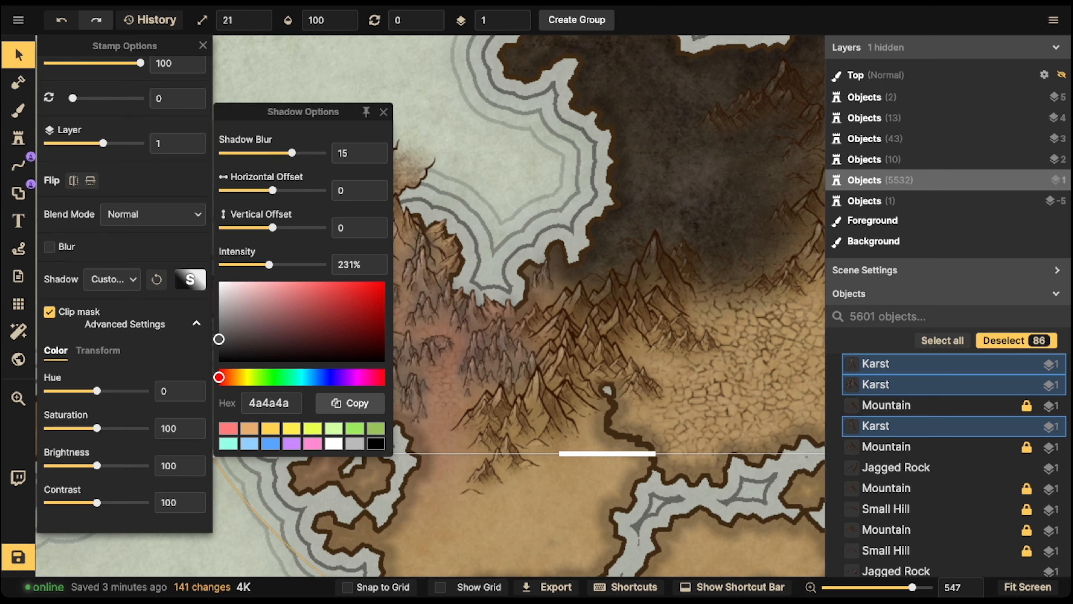
left_click(417, 127)
Step: Load the recently used red land texture on the foreground brush and set the brush size to 31
scroll(372, 174, "down", 5)
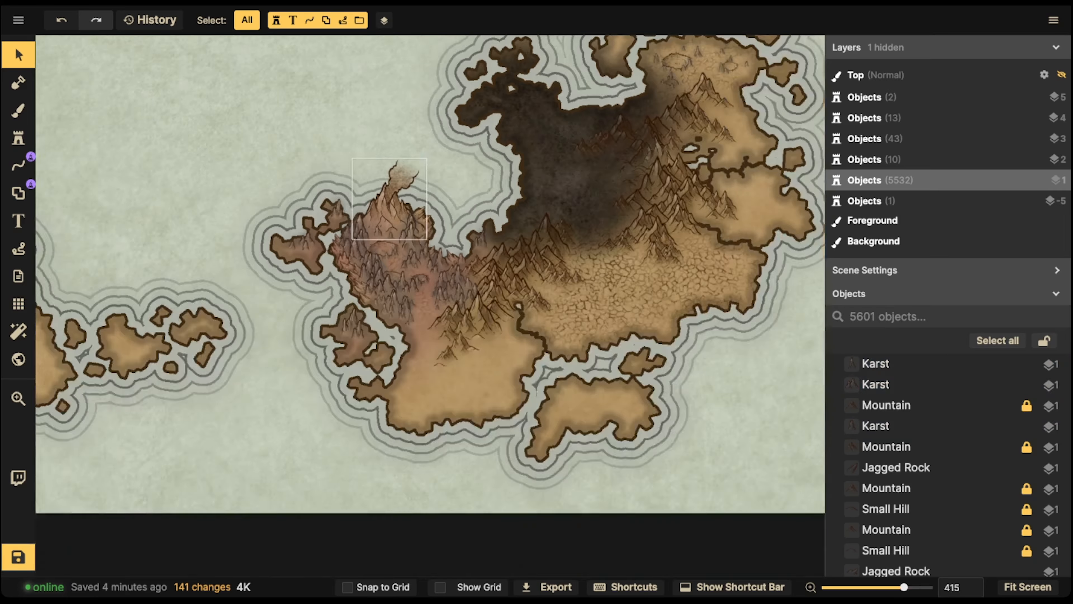
key("space")
left_click_drag(372, 174, 332, 236)
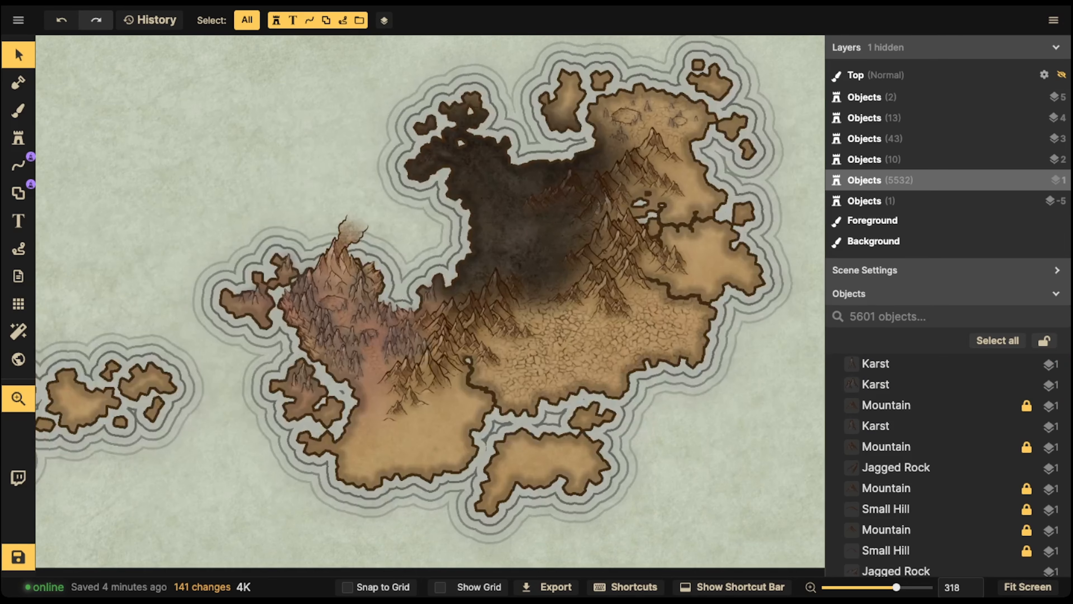
left_click(18, 110)
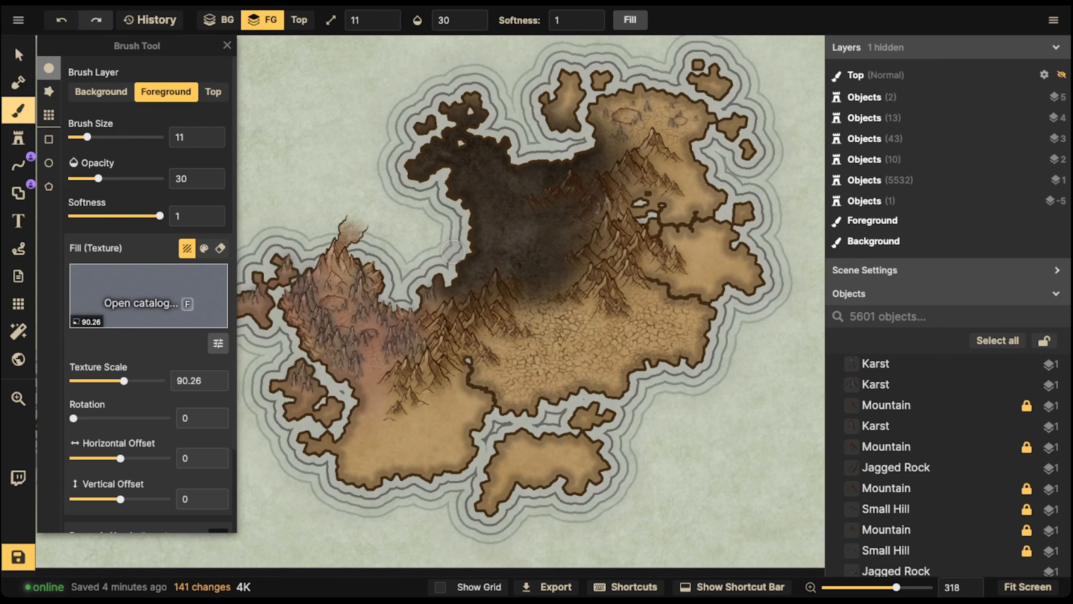
left_click(150, 296)
key("Escape")
scroll(150, 296, "down", 3)
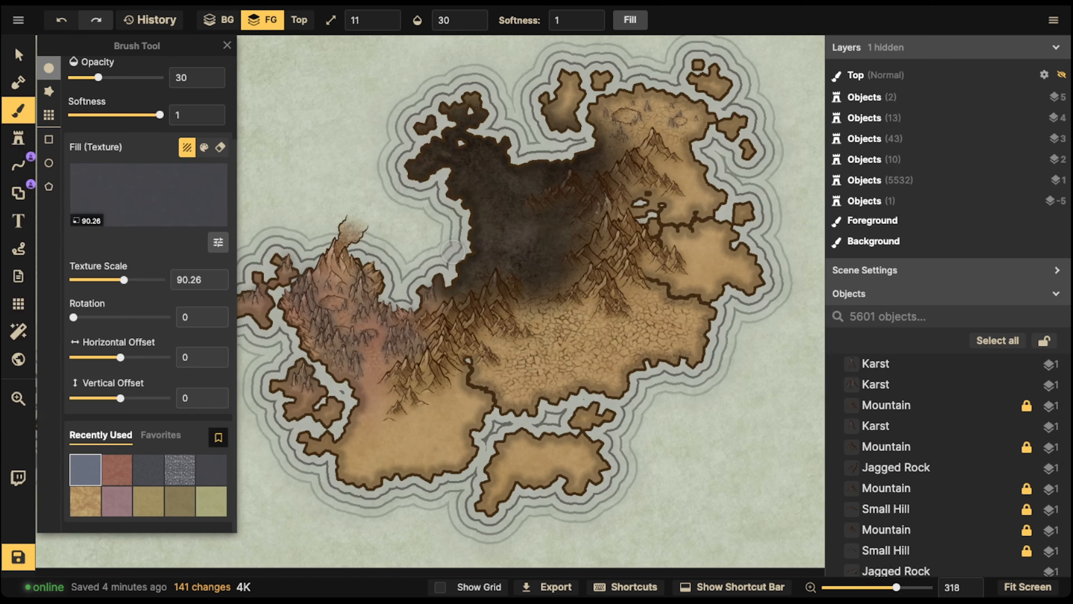
left_click(117, 470)
left_click_drag(671, 98, 592, 144)
key("bracketright")
key("bracketright")
Step: Tint the northern crater plain and the small islands around it with repeated red strokes at opacity 30
left_click(546, 161)
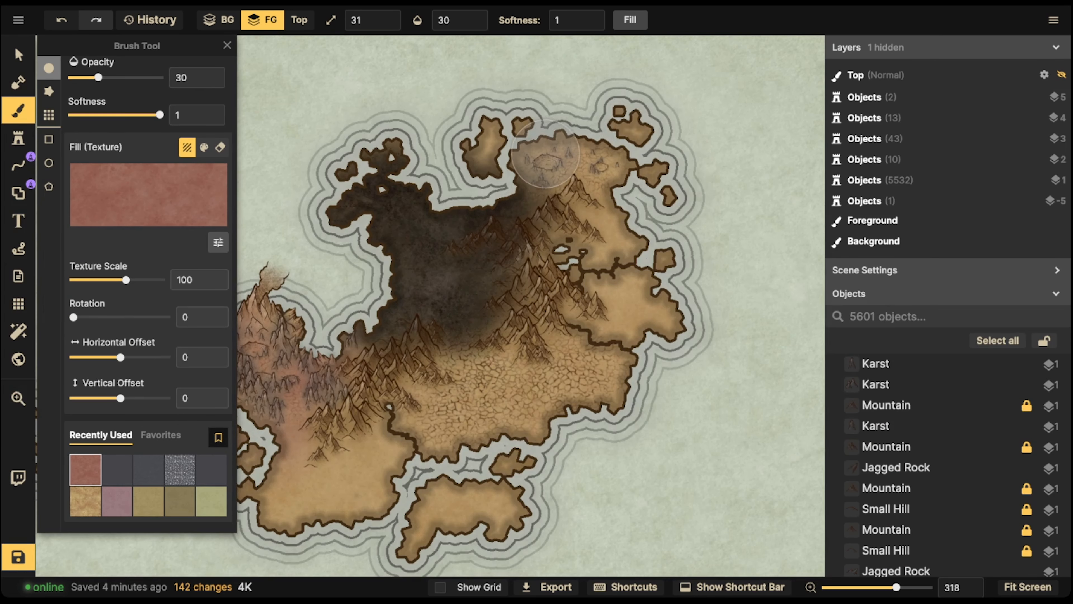
left_click(538, 158)
left_click(524, 150)
left_click(479, 152)
left_click(524, 156)
left_click(541, 160)
left_click(539, 172)
left_click(541, 178)
left_click(555, 189)
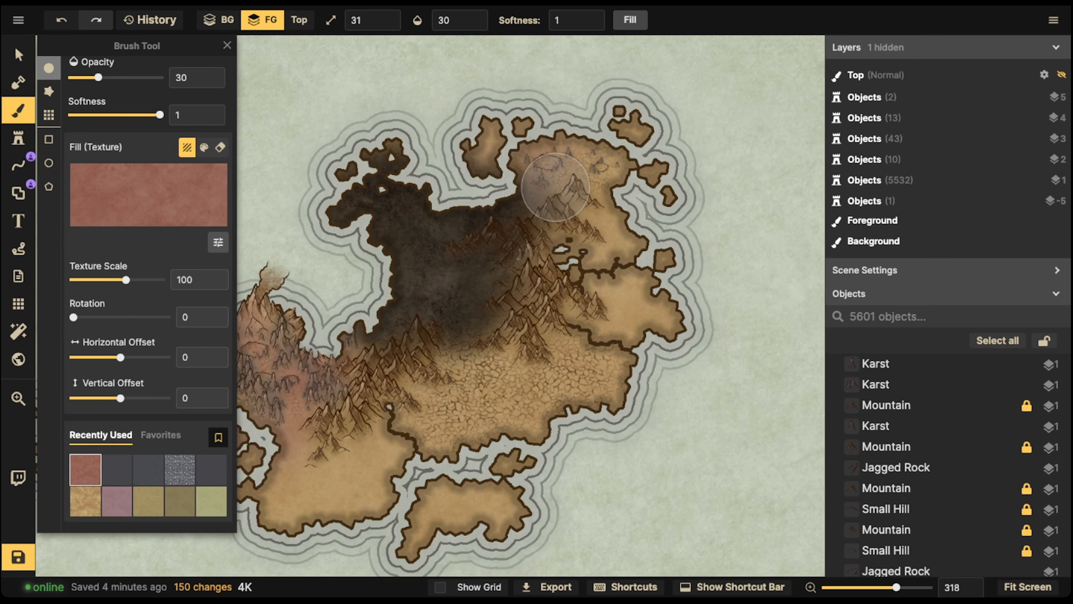
left_click(545, 190)
left_click(527, 202)
left_click(557, 184)
left_click(570, 171)
left_click(614, 172)
left_click(628, 174)
left_click(578, 154)
left_click(552, 151)
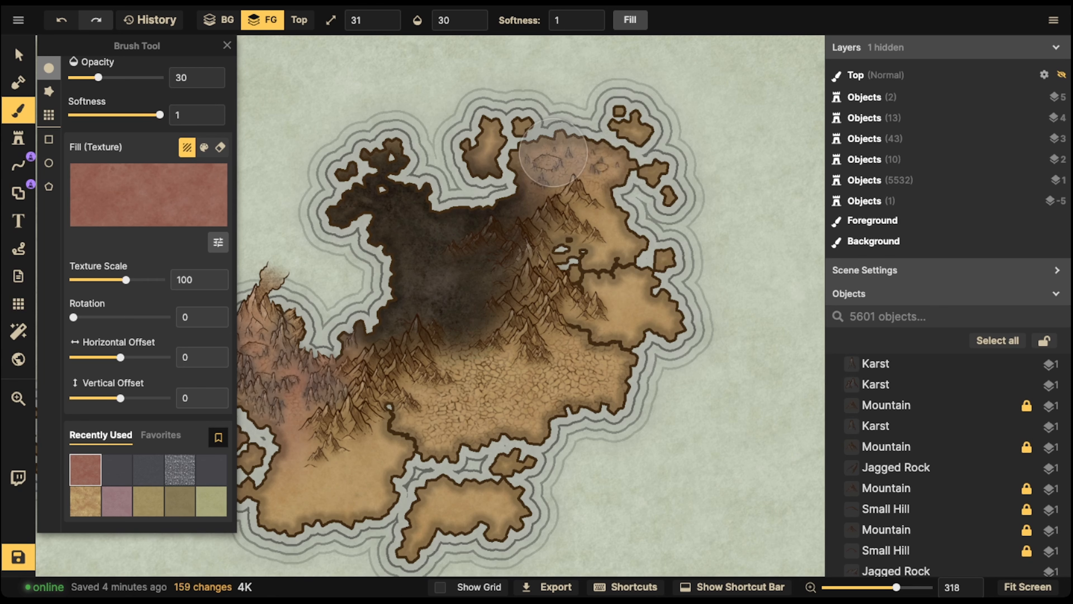
left_click(569, 149)
left_click(598, 149)
left_click(631, 142)
left_click(638, 131)
left_click(594, 159)
left_click(564, 167)
left_click(544, 177)
left_click(507, 137)
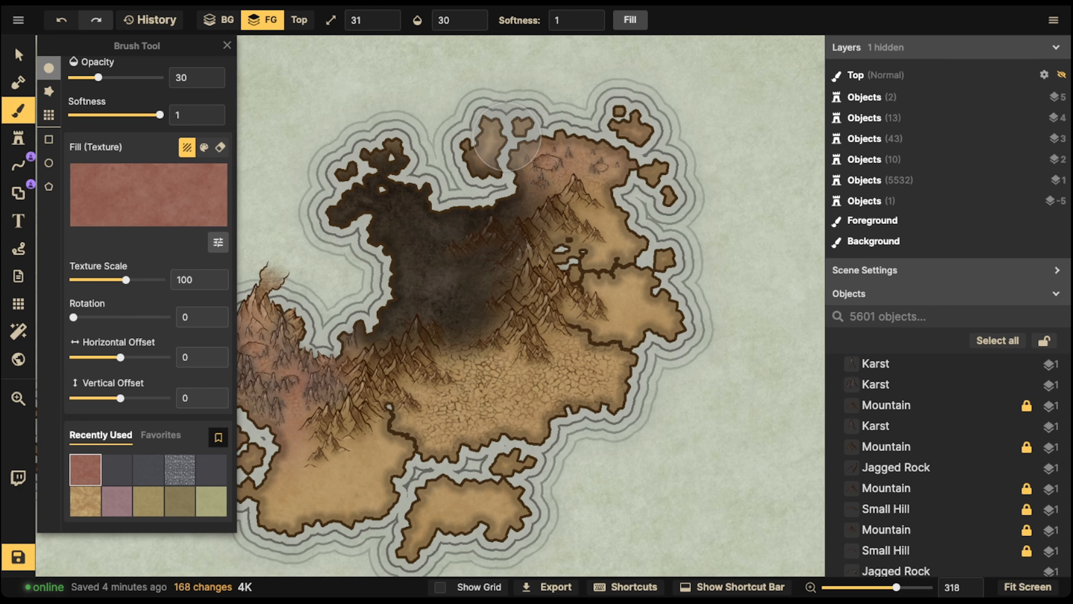
left_click(491, 145)
left_click(492, 162)
Step: Reduce the brush size to 21 and blend the red tint into the dark land southwest of the northern craters
scroll(511, 204, "up", 5)
key("bracketleft")
key("bracketleft")
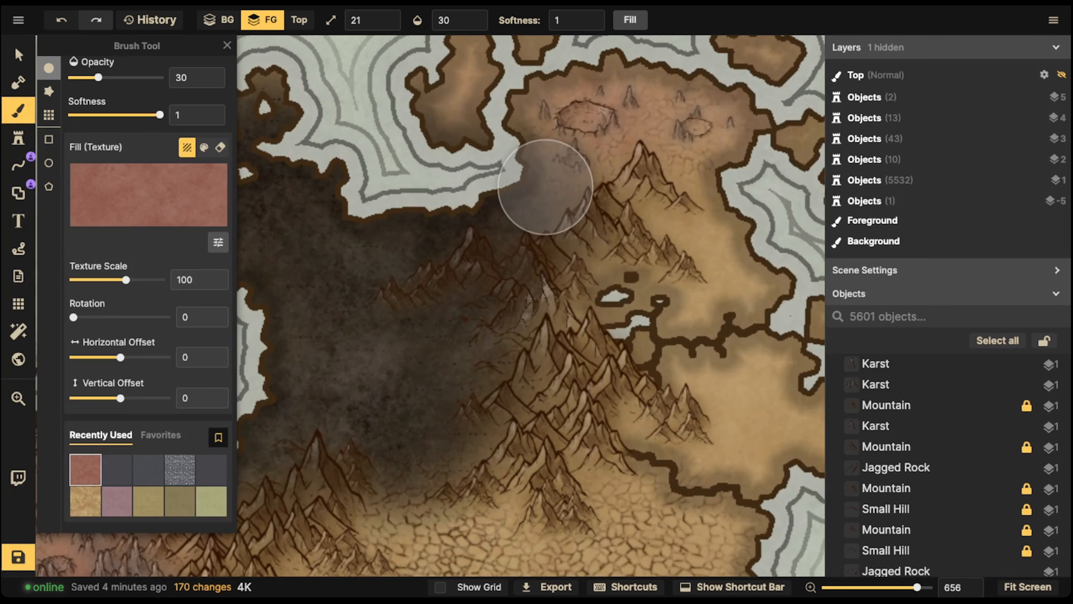
left_click(554, 183)
left_click(527, 191)
left_click(587, 202)
left_click(558, 210)
left_click(535, 209)
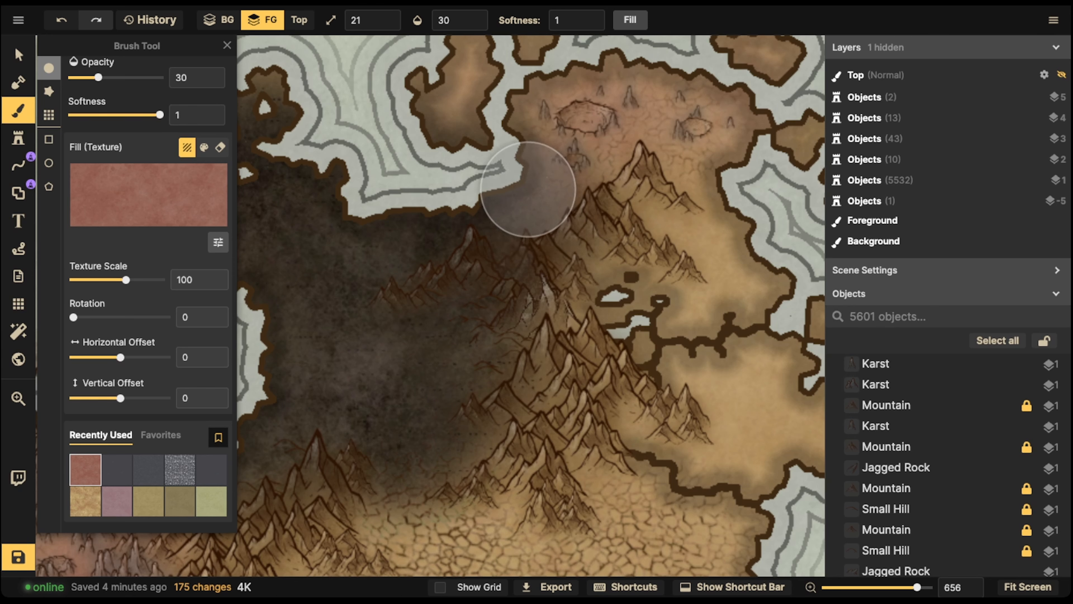
left_click(528, 188)
left_click(473, 228)
left_click(525, 186)
Step: Blend the red tint over the coast and mountains between the volcano peninsula and the dark wasteland with size 21 strokes
mouse_move(355, 330)
left_mouse_down()
mouse_move(587, 156)
mouse_move(667, 81)
left_mouse_up()
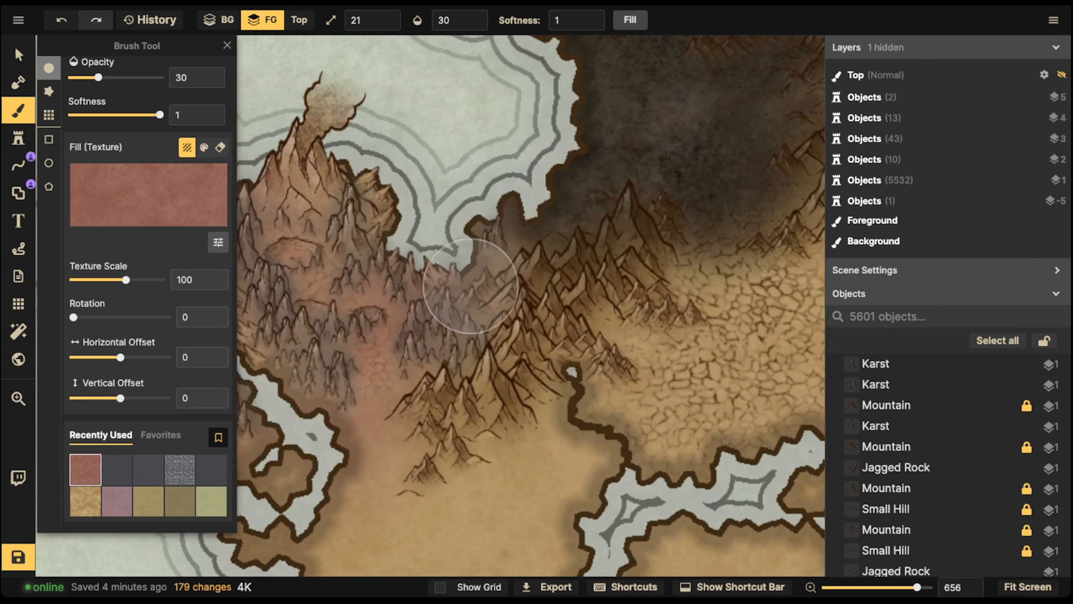
left_click(471, 287)
left_click(520, 215)
left_click(518, 221)
left_click(537, 232)
left_click(552, 226)
left_click(565, 219)
left_click(558, 224)
left_click(572, 218)
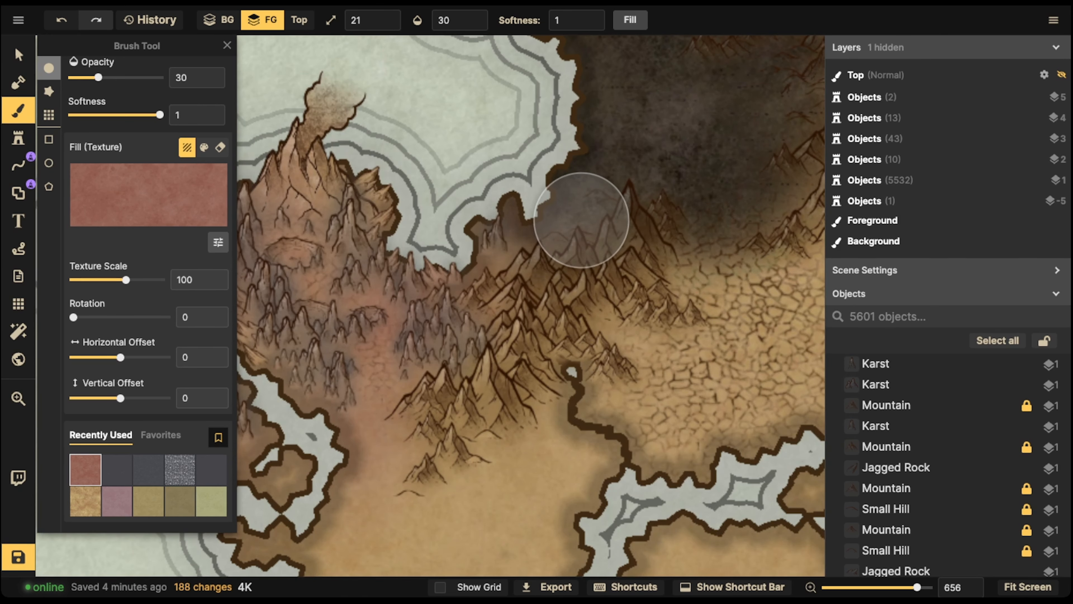
left_click(583, 221)
left_click(574, 206)
left_click(576, 207)
left_click(582, 218)
left_click(549, 237)
left_click(521, 249)
left_click(562, 229)
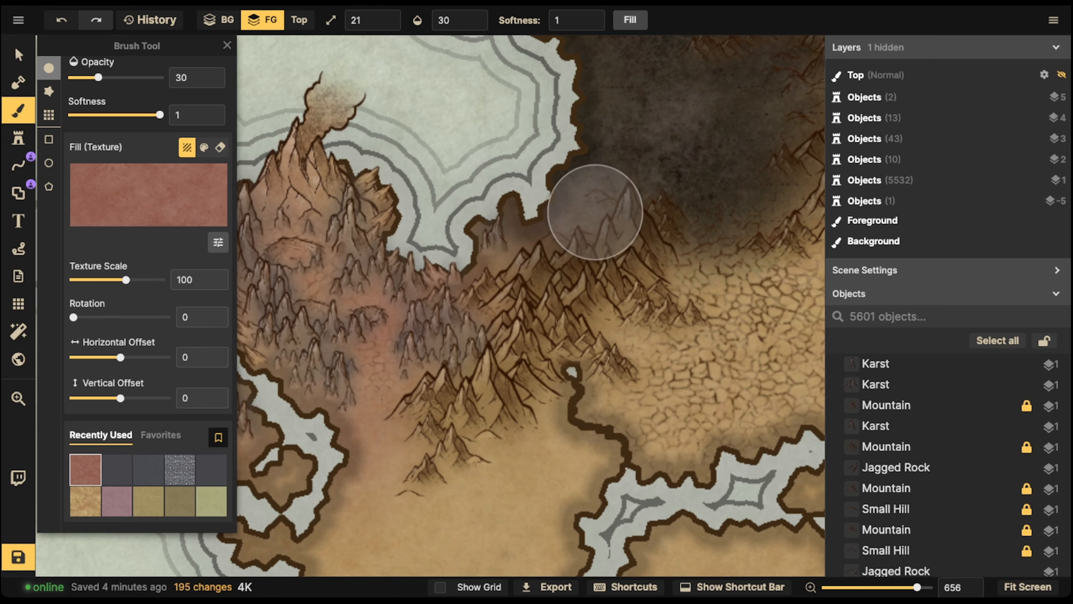
Step: Blend the red tint over the mountains along the southern edge of the dark wasteland with size 21 strokes at opacity 30
left_click(609, 194)
left_click(626, 161)
left_click(649, 170)
left_click(666, 179)
left_click(696, 202)
left_click(623, 223)
scroll(433, 167, "down", 5)
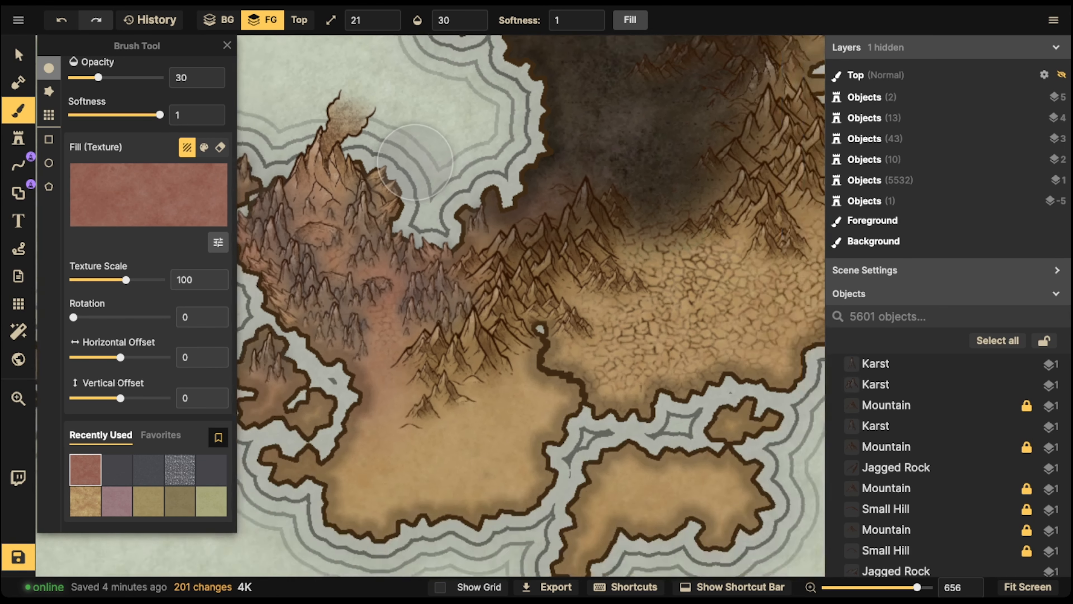
scroll(439, 150, "down", 3)
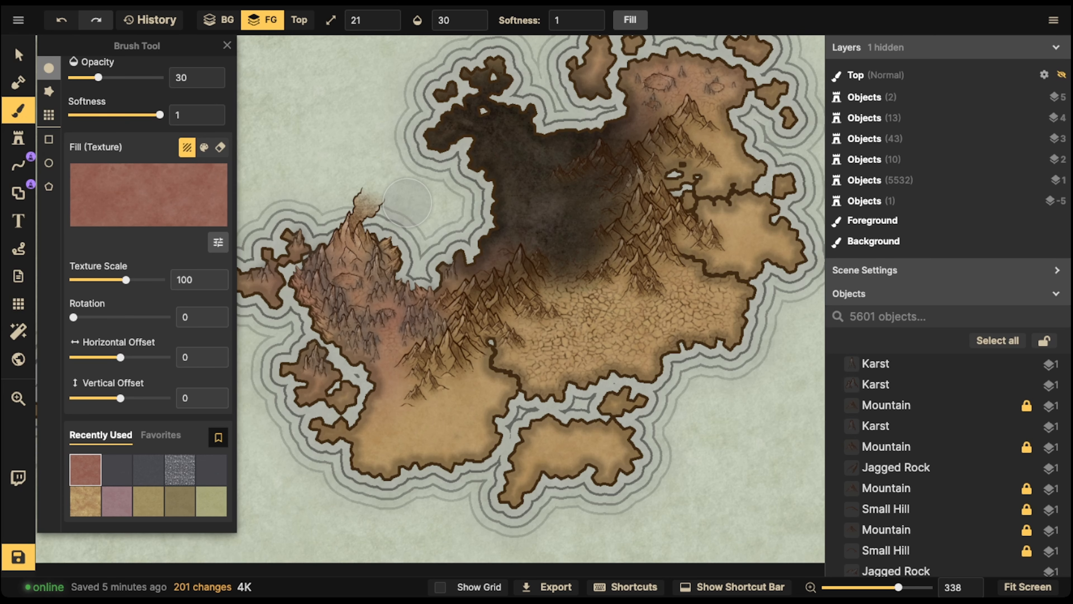
scroll(368, 172, "up", 3)
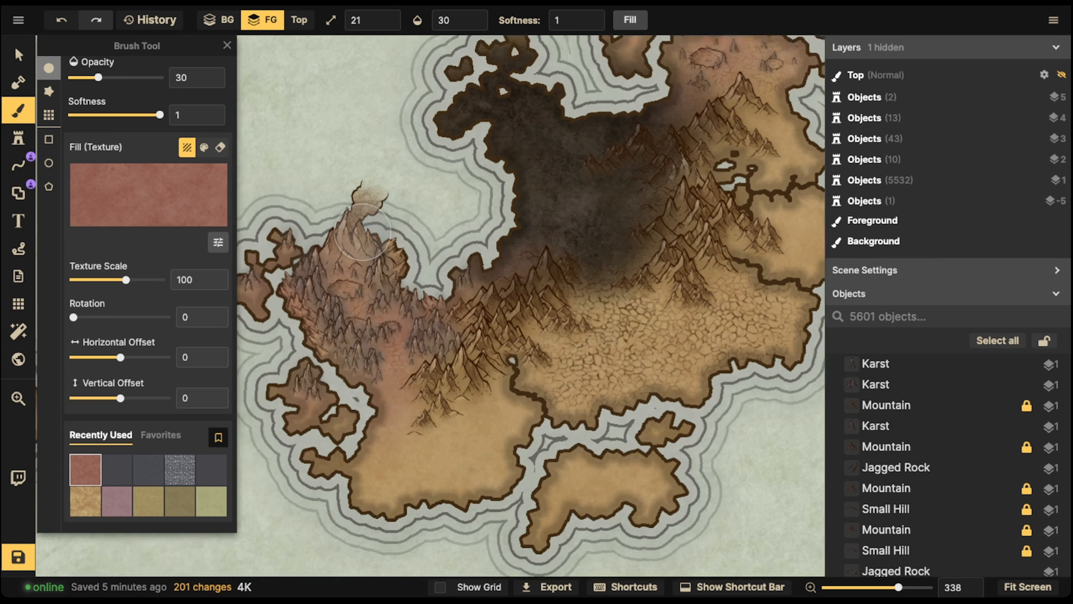
scroll(458, 215, "down", 2)
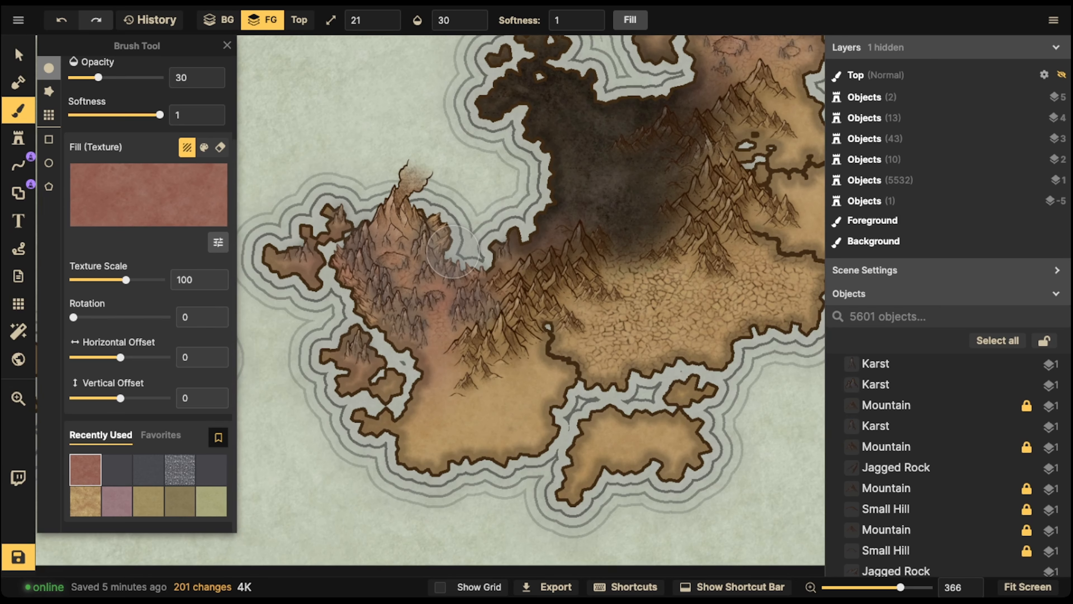
Step: Paint the recently used dark grey texture, scale 90.26, at brush opacity 100 over the volcano peninsula and the northern crater plain
left_click(116, 469)
scroll(345, 346, "up", 8)
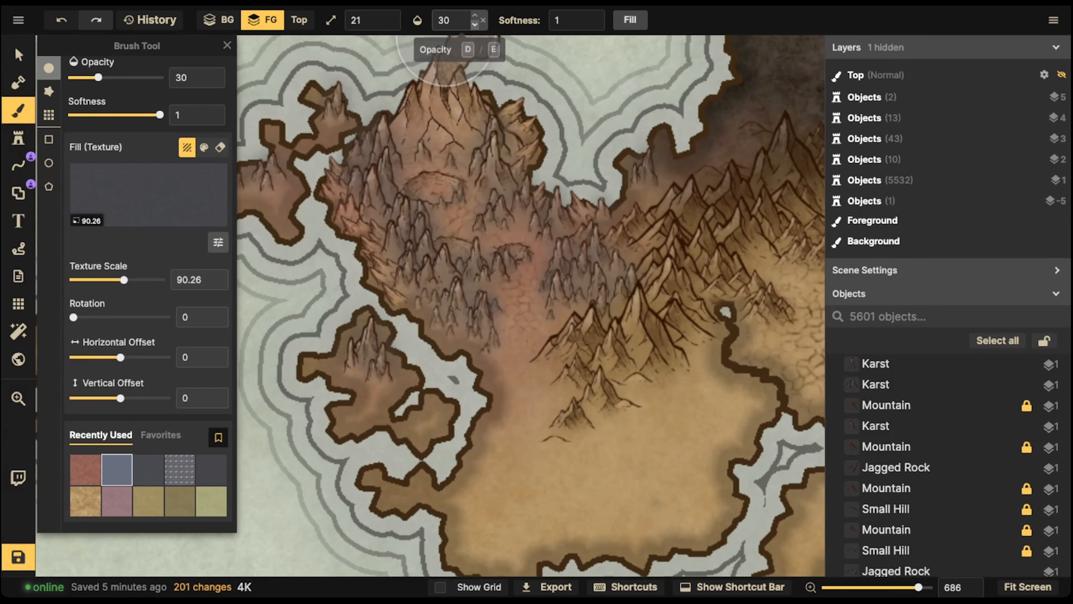
key("0")
mouse_move(532, 294)
left_mouse_down()
mouse_move(547, 313)
mouse_move(496, 323)
mouse_move(511, 286)
mouse_move(502, 239)
mouse_move(458, 227)
mouse_move(468, 222)
mouse_move(427, 227)
mouse_move(458, 133)
mouse_move(423, 154)
mouse_move(450, 151)
mouse_move(538, 281)
mouse_move(535, 363)
mouse_move(499, 379)
mouse_move(538, 386)
mouse_move(586, 317)
left_mouse_up()
mouse_move(674, 180)
left_mouse_down()
mouse_move(557, 204)
mouse_move(545, 216)
mouse_move(590, 180)
mouse_move(599, 156)
mouse_move(585, 163)
left_mouse_up()
left_click_drag(733, 109, 575, 273)
left_click_drag(630, 222, 422, 355)
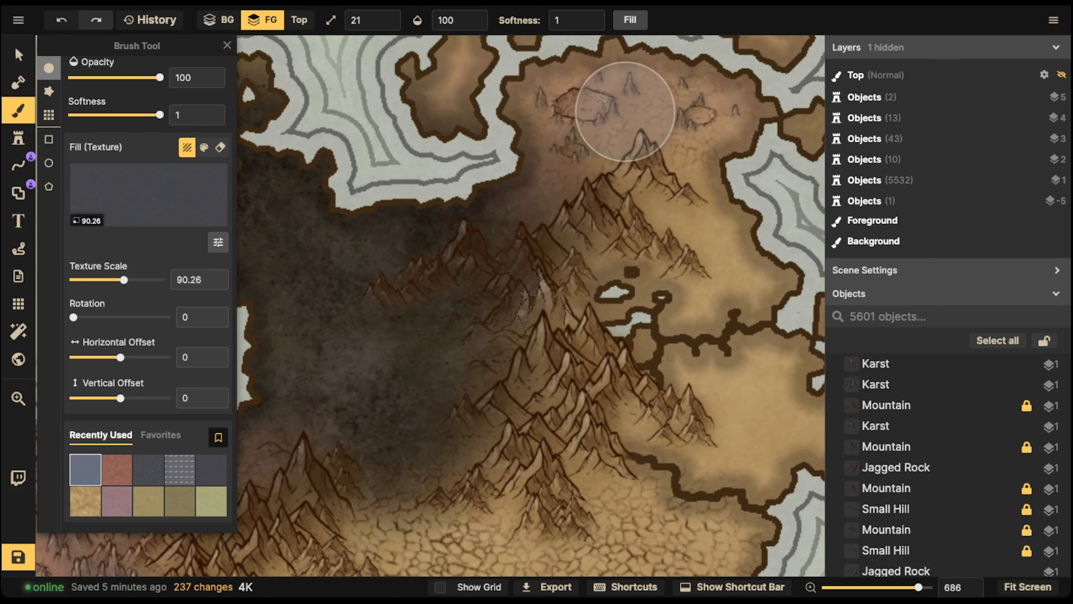
mouse_move(625, 113)
left_mouse_down()
mouse_move(657, 100)
mouse_move(637, 142)
mouse_move(599, 159)
mouse_move(585, 47)
mouse_move(506, 74)
mouse_move(523, 145)
mouse_move(521, 178)
mouse_move(505, 203)
mouse_move(586, 197)
mouse_move(666, 165)
mouse_move(712, 184)
mouse_move(703, 212)
mouse_move(758, 240)
mouse_move(712, 240)
mouse_move(720, 150)
mouse_move(755, 119)
mouse_move(748, 100)
mouse_move(806, 120)
mouse_move(749, 185)
mouse_move(730, 247)
left_mouse_up()
left_click(730, 247)
Step: Leave brush painting for the selection tool and save the map
left_click(18, 55)
scroll(434, 215, "down", 5)
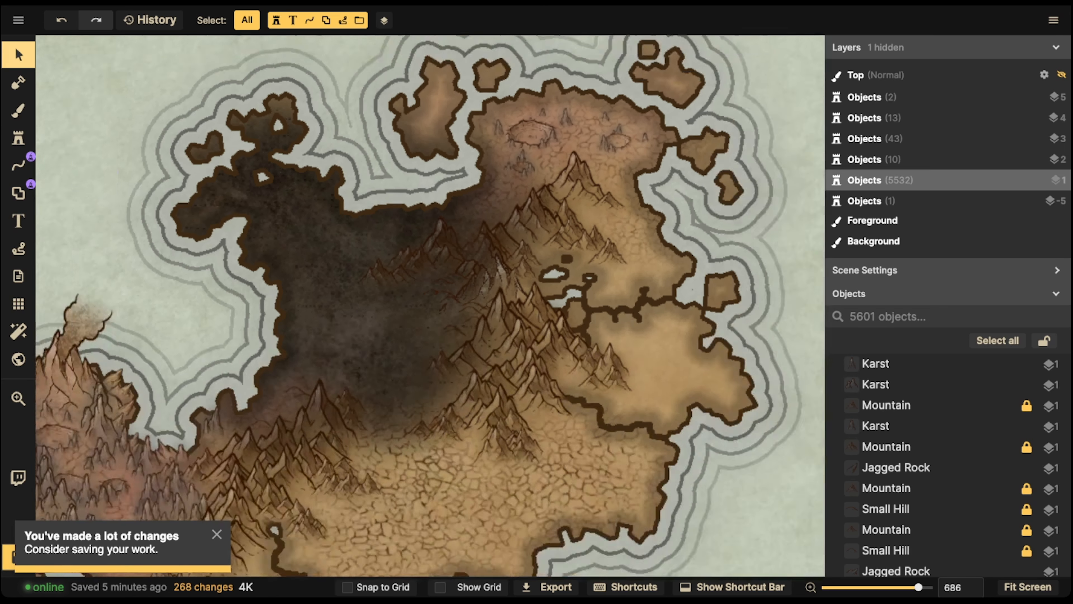
scroll(651, 185, "down", 3)
key("space")
left_click_drag(651, 186, 715, 169)
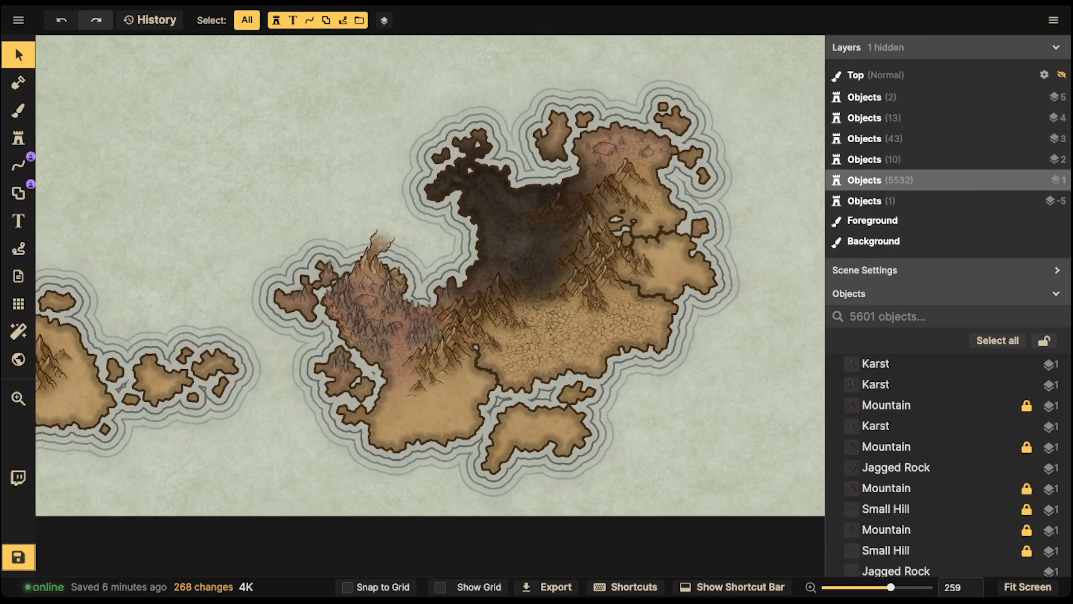
left_click(18, 556)
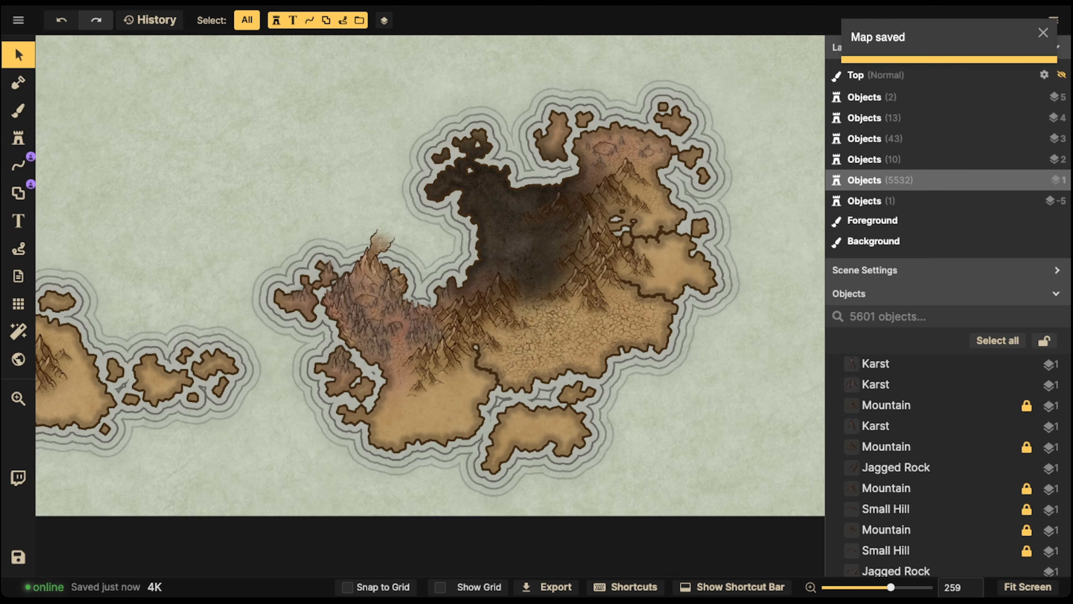
Step: Search the Fantasy Battlemaps stamp pack for "light" and choose the orange round glow stamp
scroll(386, 245, "up", 5)
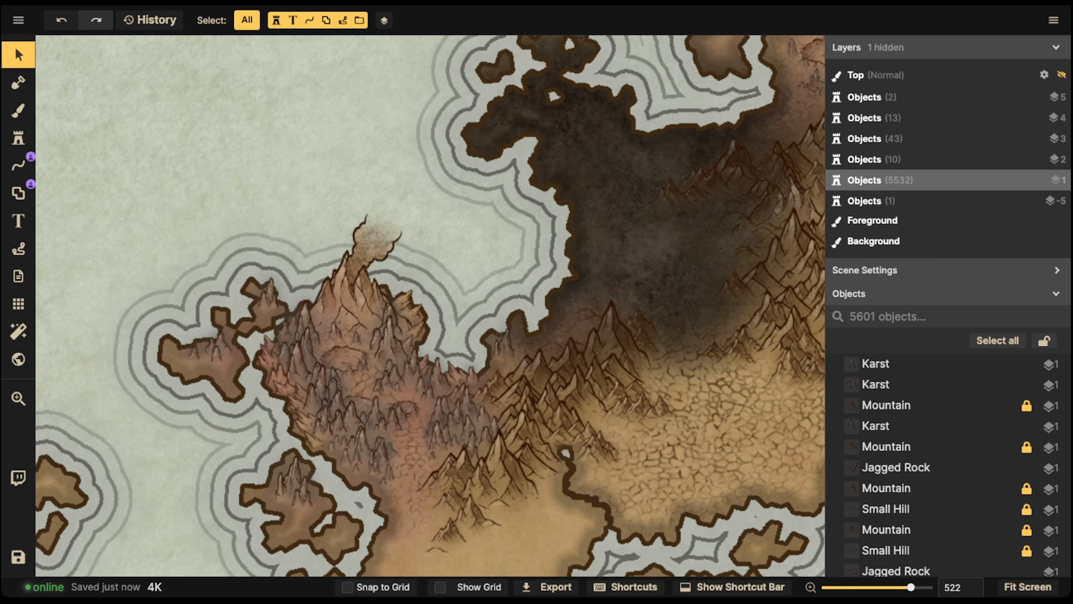
left_click(18, 138)
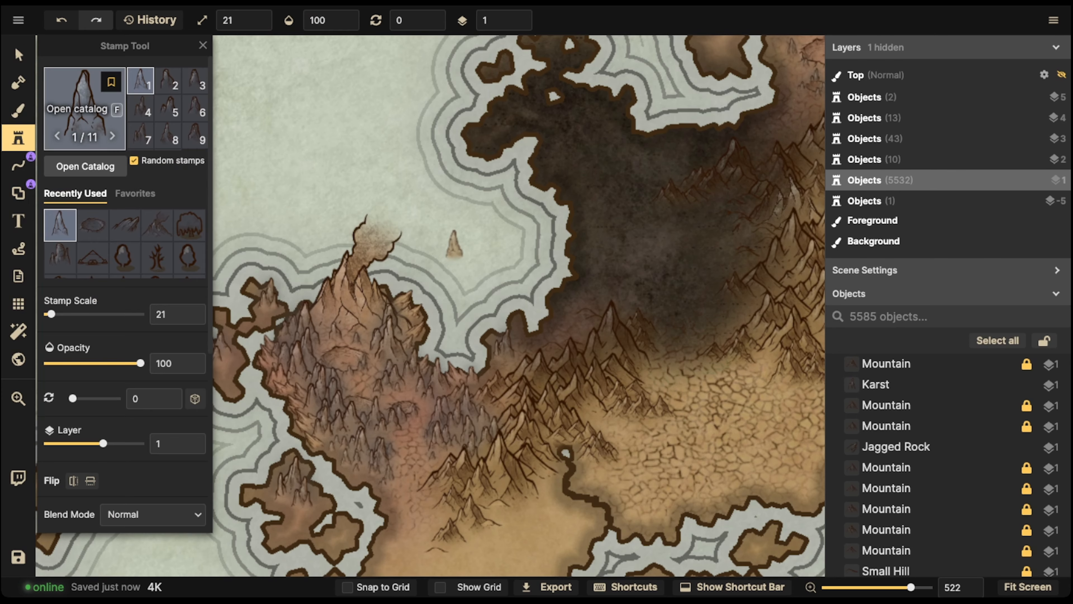
key("f")
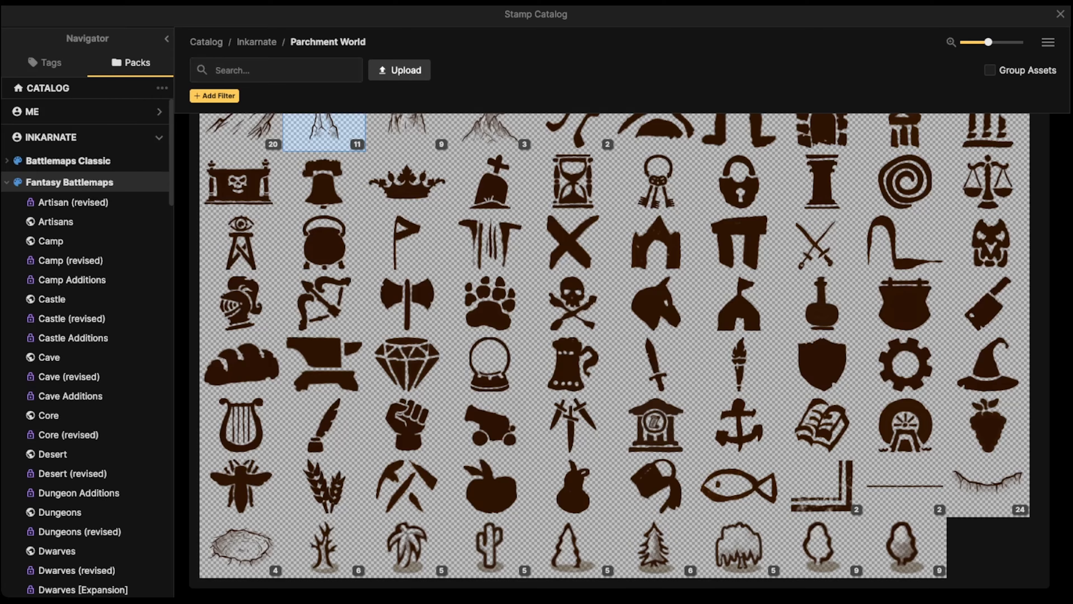
left_click(70, 182)
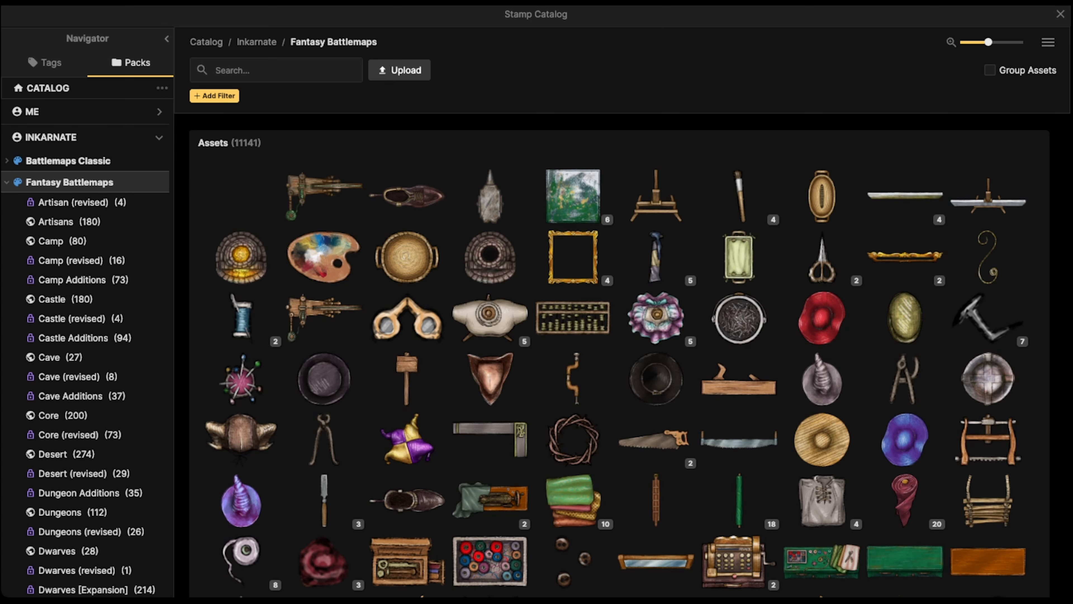
type("light")
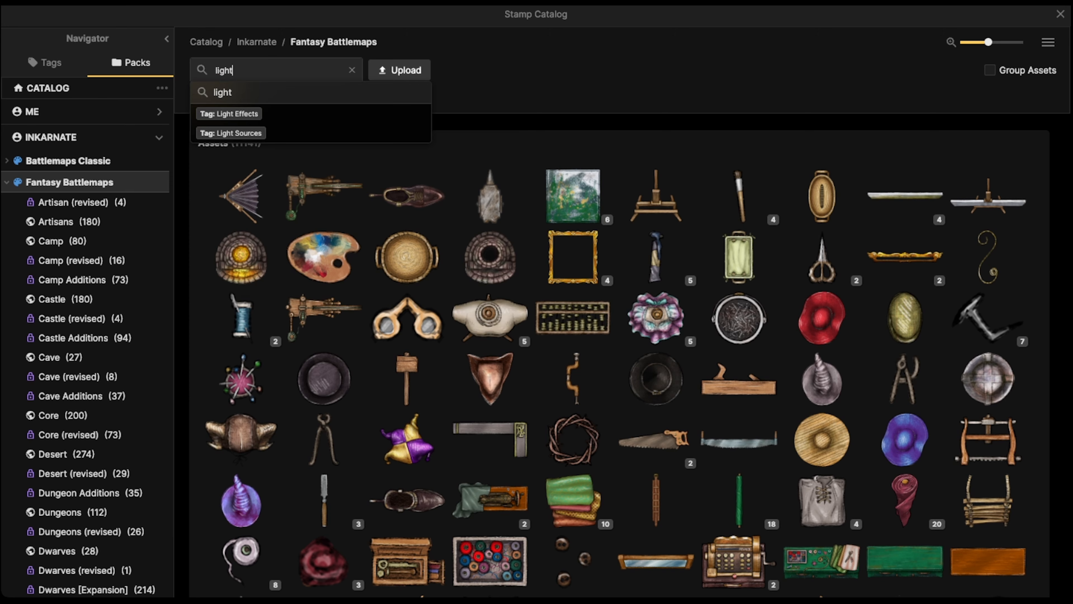
key("Return")
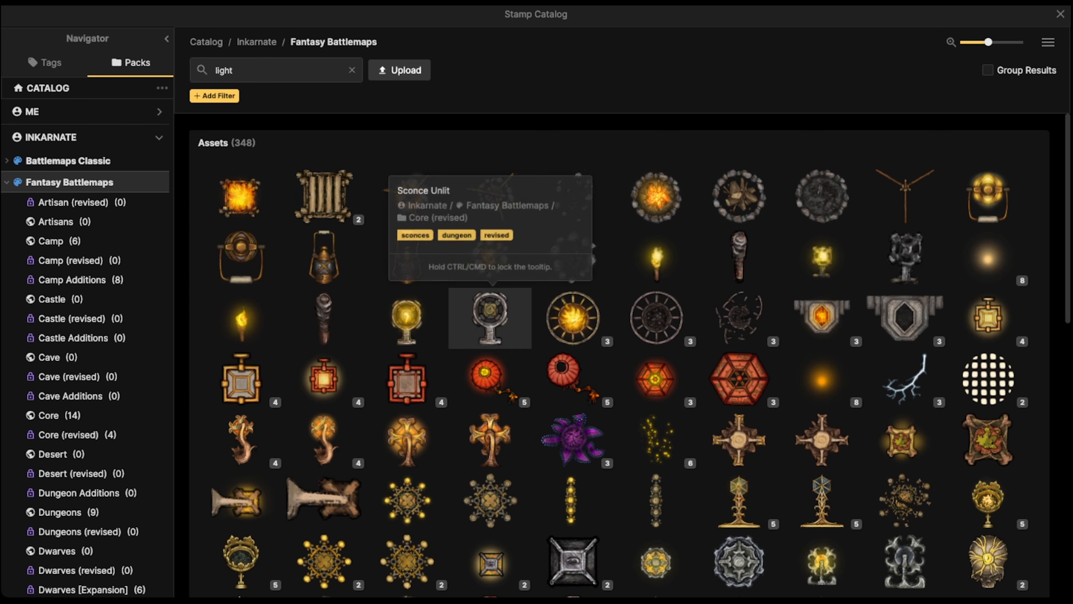
left_click(822, 378)
Step: Place the orange glow on the volcano's vent, put it on layer 5 and enlarge it to scale 31
scroll(474, 298, "down", 3)
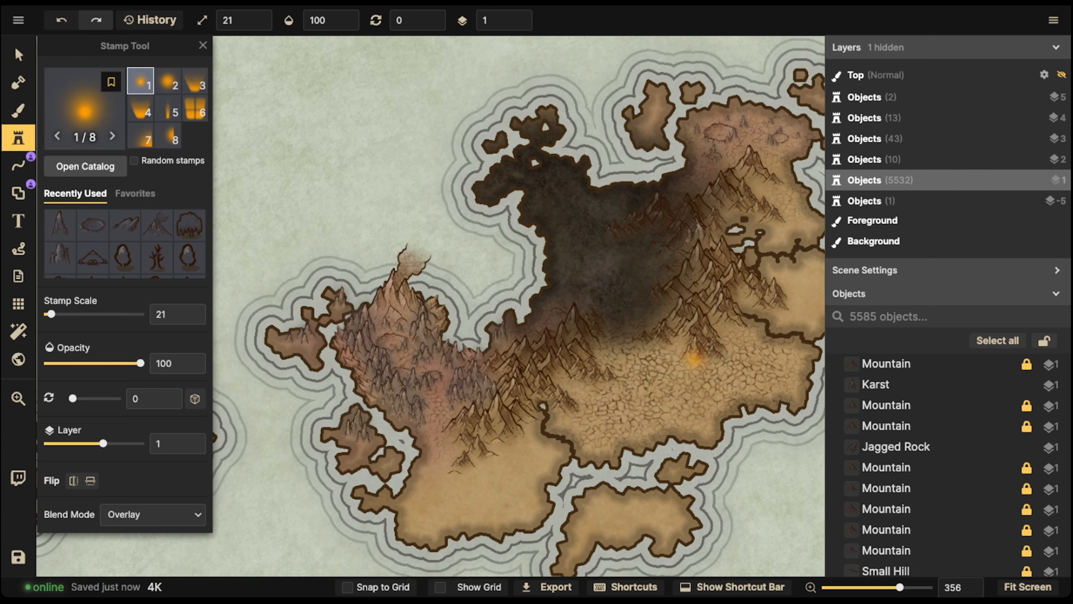
scroll(494, 357, "down", 1)
scroll(524, 346, "up", 1)
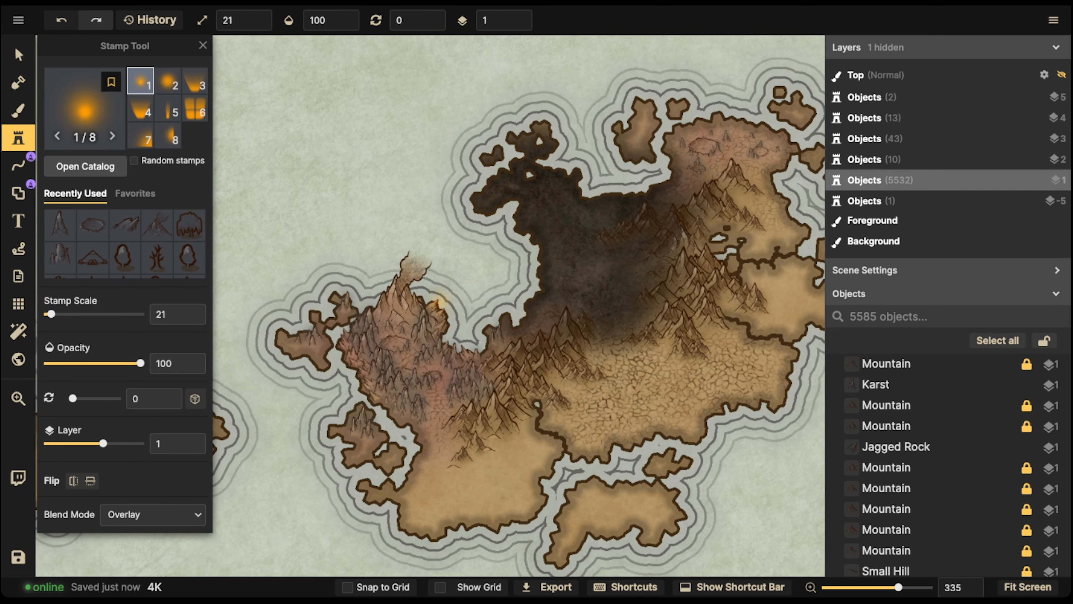
scroll(420, 282, "up", 5)
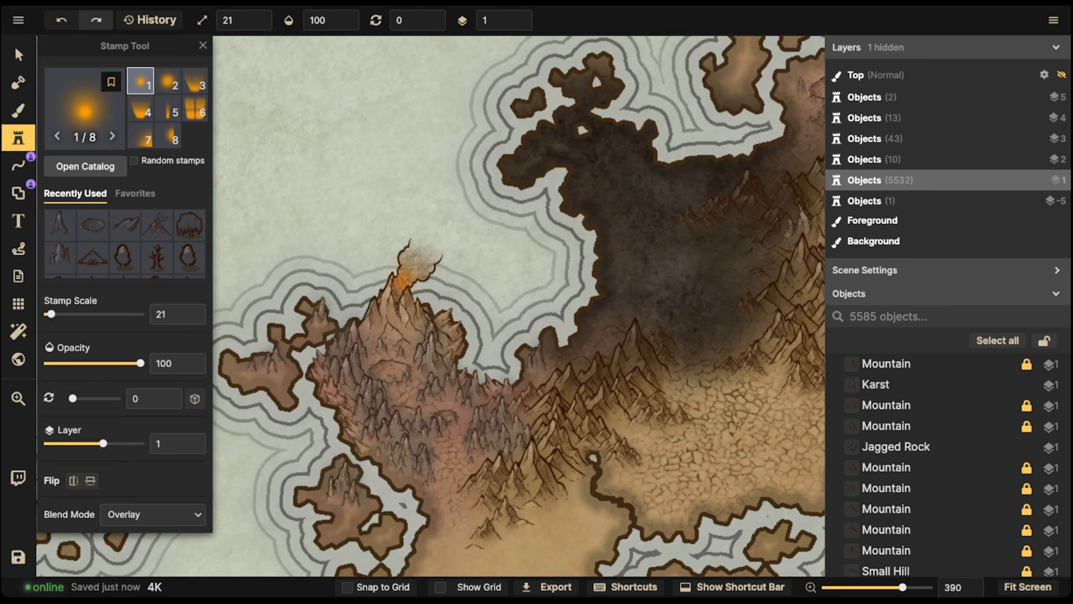
left_click(400, 282)
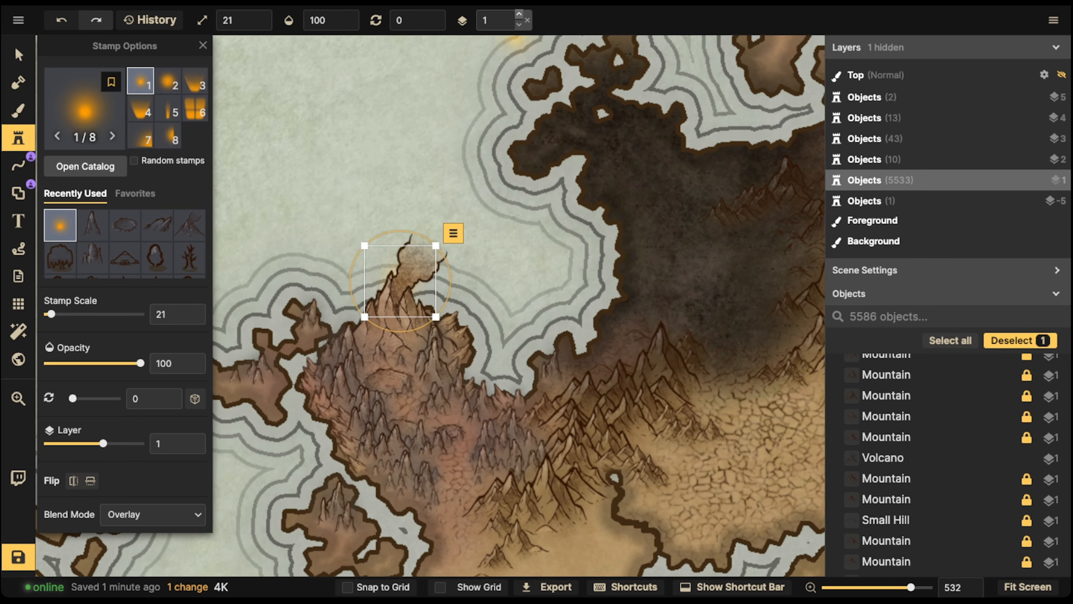
scroll(517, 20, "up", 4)
left_click_drag(400, 281, 399, 284)
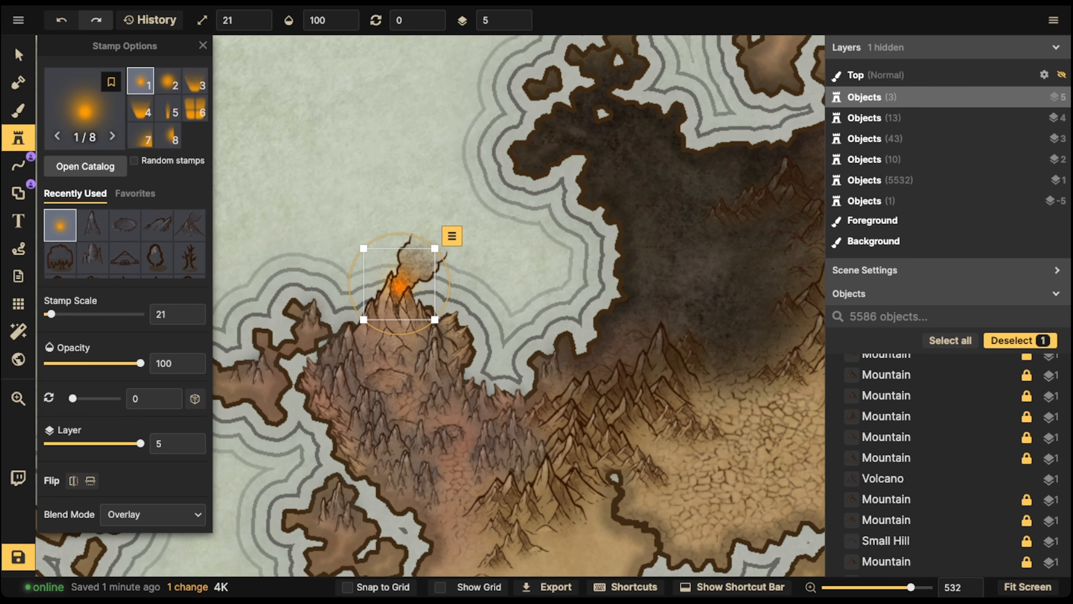
left_click_drag(435, 248, 451, 231)
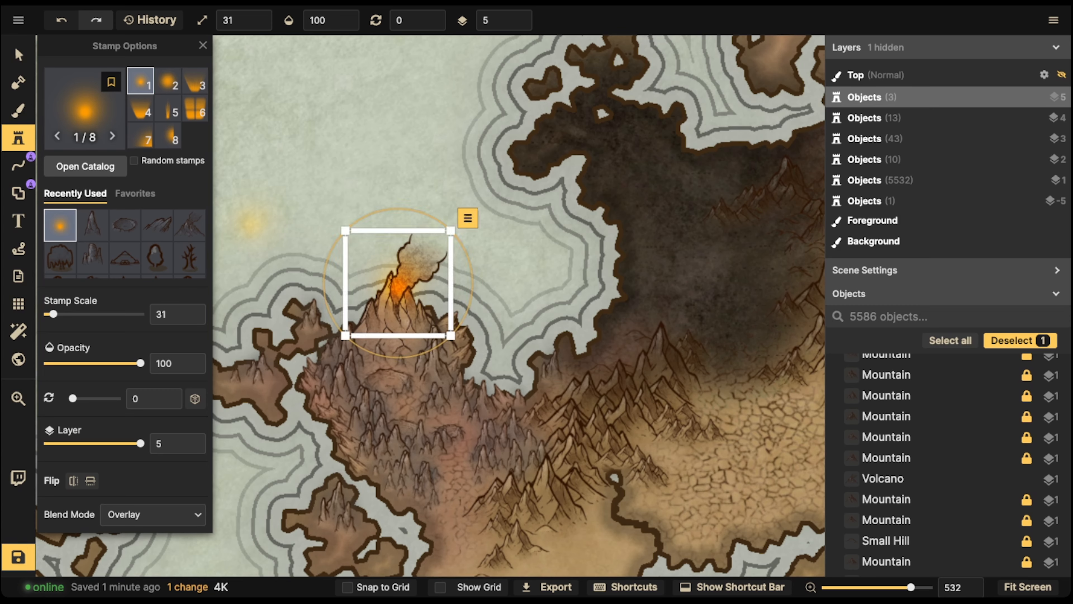
key("Escape")
Step: Place the second, paler round light variant at scale 51 centred on the volcano's vent
key("f")
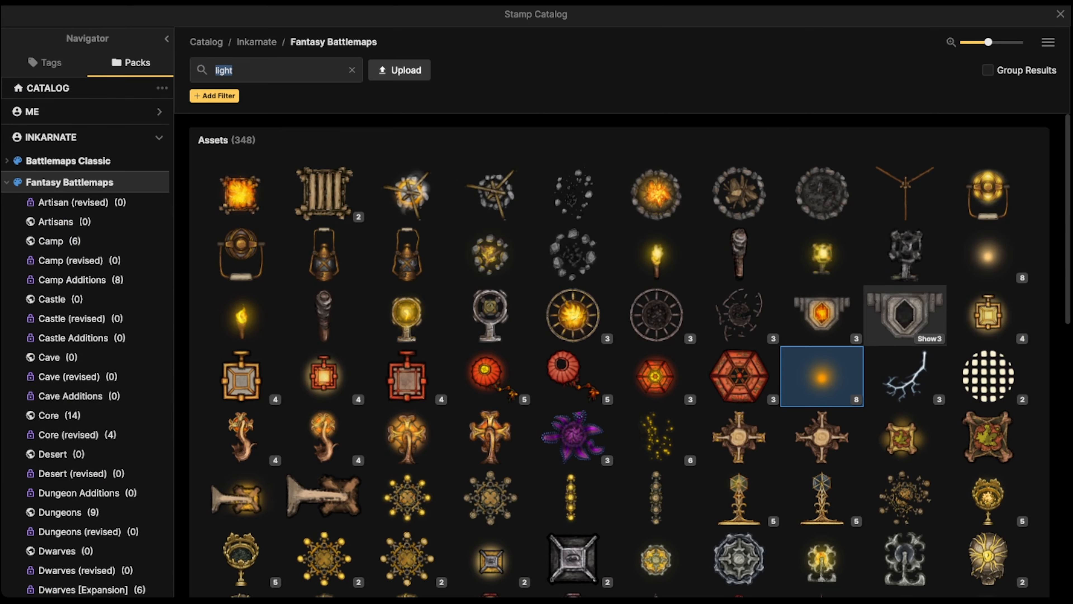
left_click(906, 315)
key("2")
key("bracketright")
key("bracketright")
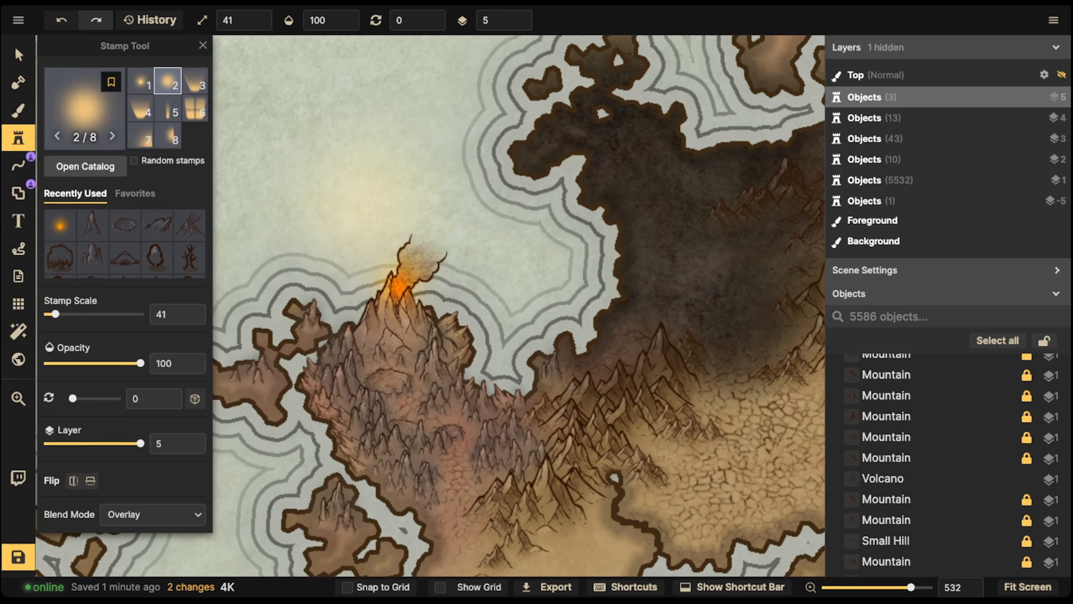
left_click(404, 288)
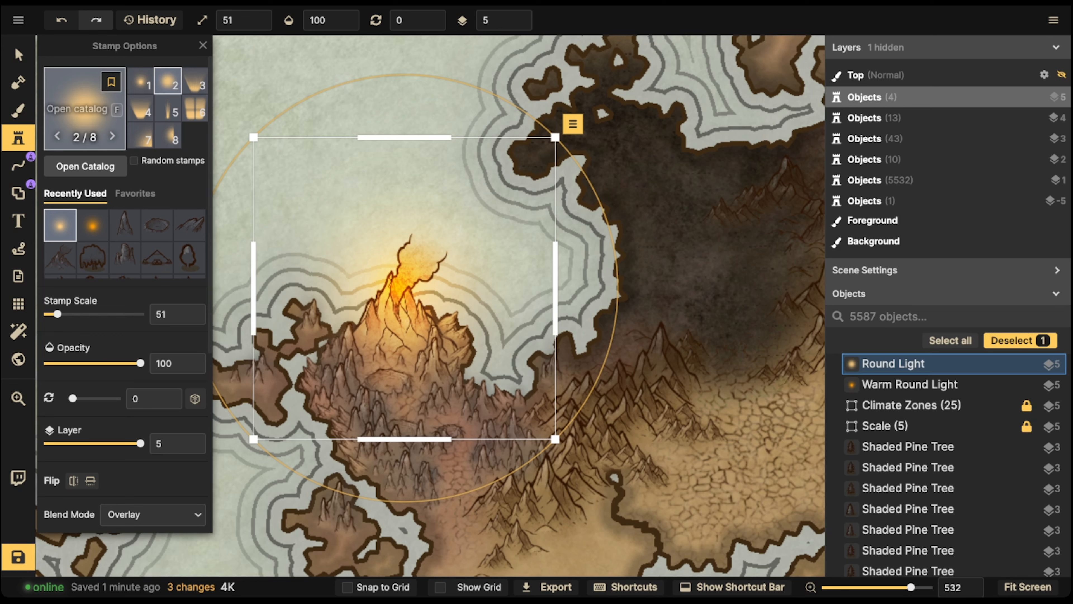
Step: Set the pale round light's opacity to 54, trying scale 31 before restoring scale 51
left_click(19, 55)
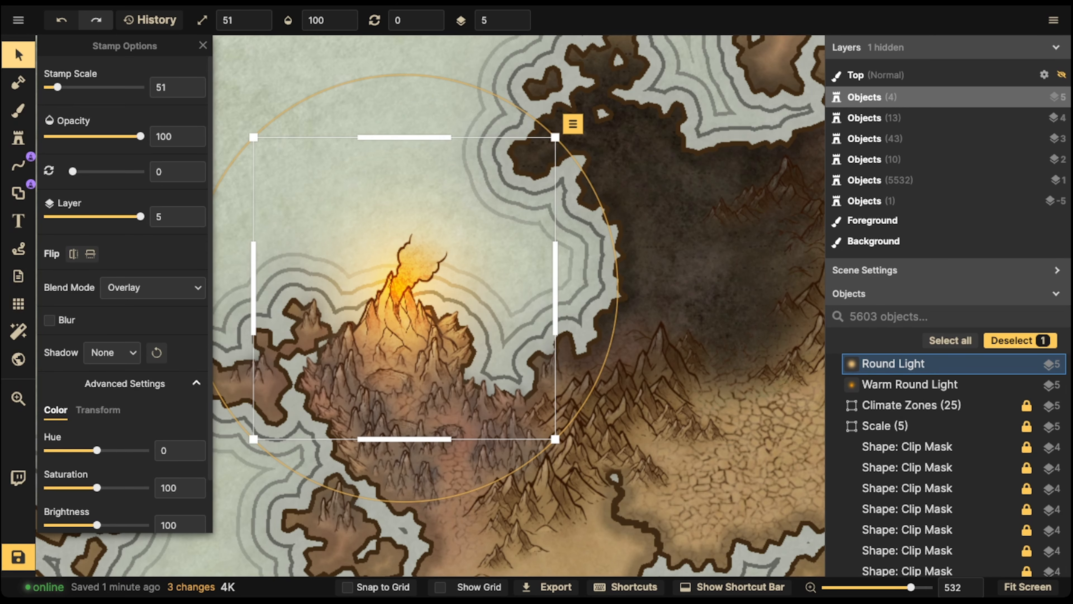
left_click(97, 136)
key("bracketleft")
key("bracketleft")
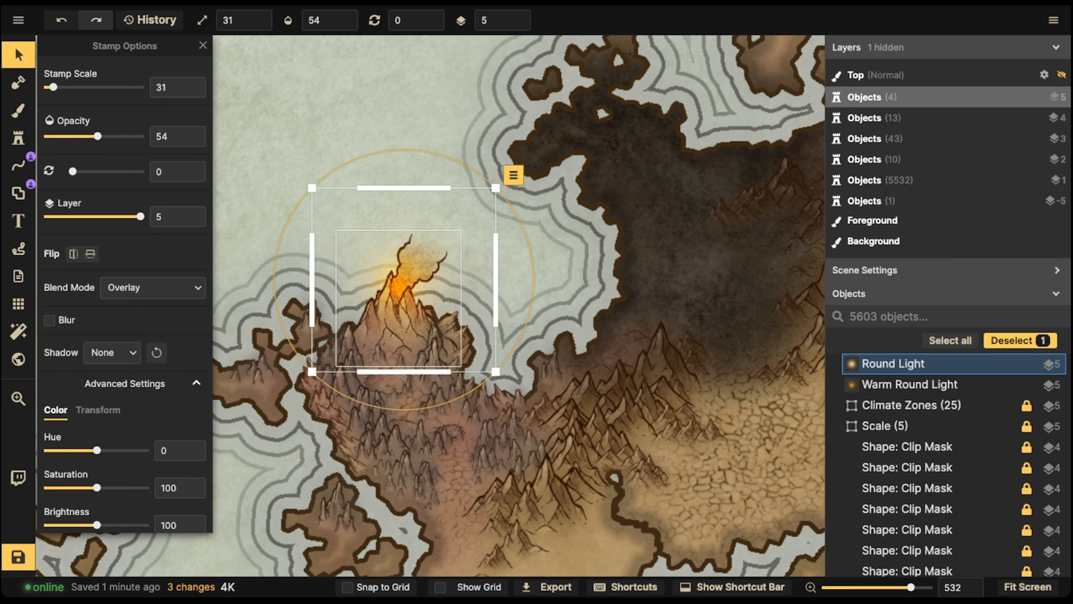
key("bracketright")
key("bracketright")
scroll(296, 260, "down", 5)
key("Escape")
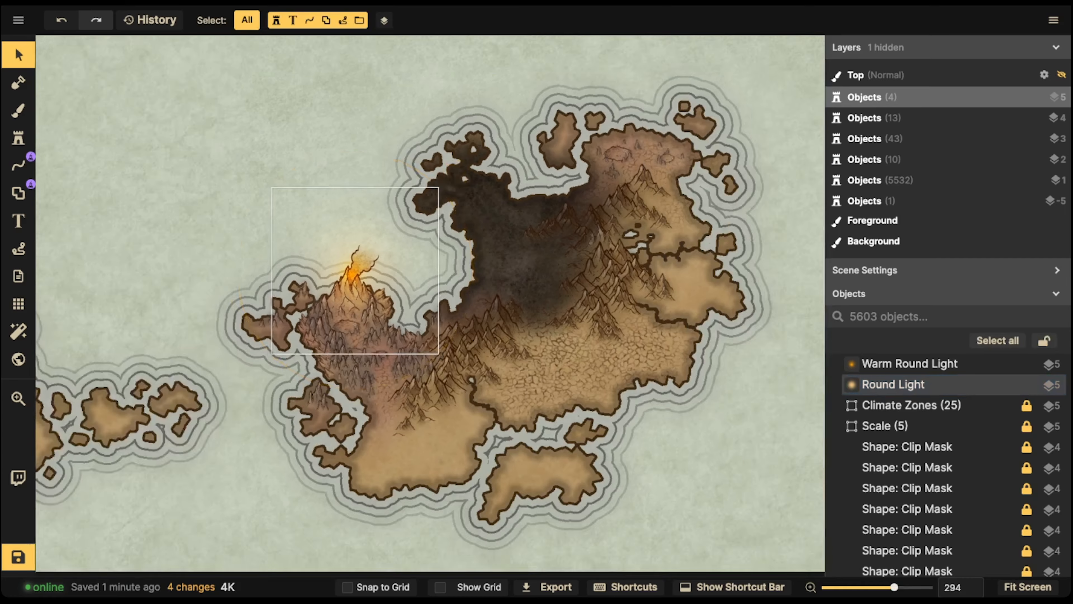
Step: Reduce the orange Warm Round Light on the volcano's vent to scale 21 and deselect it
scroll(284, 265, "down", 7)
key("space")
left_click_drag(284, 265, 462, 278)
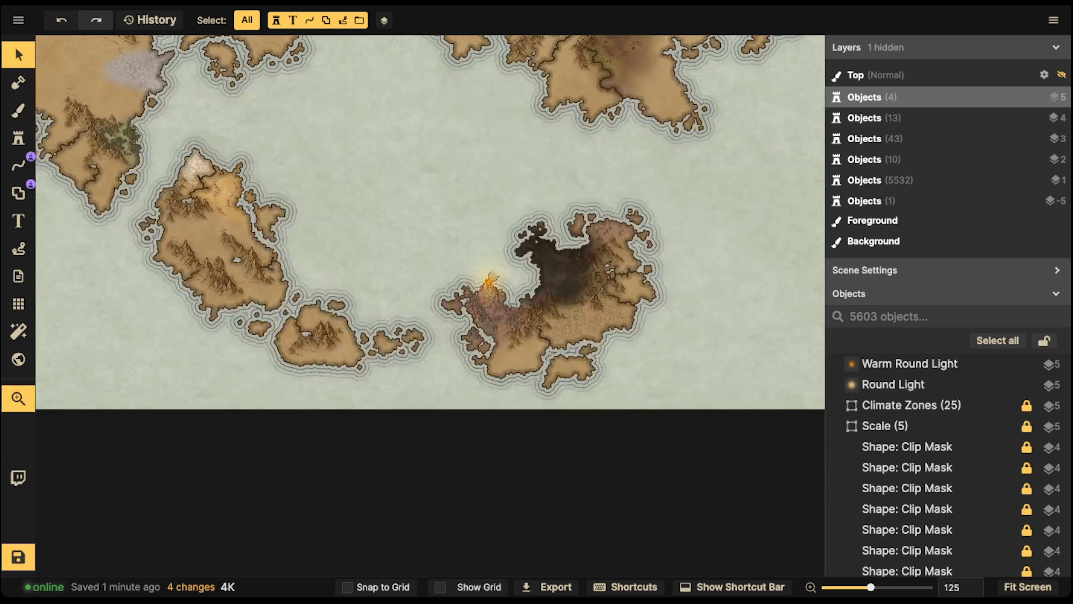
scroll(492, 281, "up", 7)
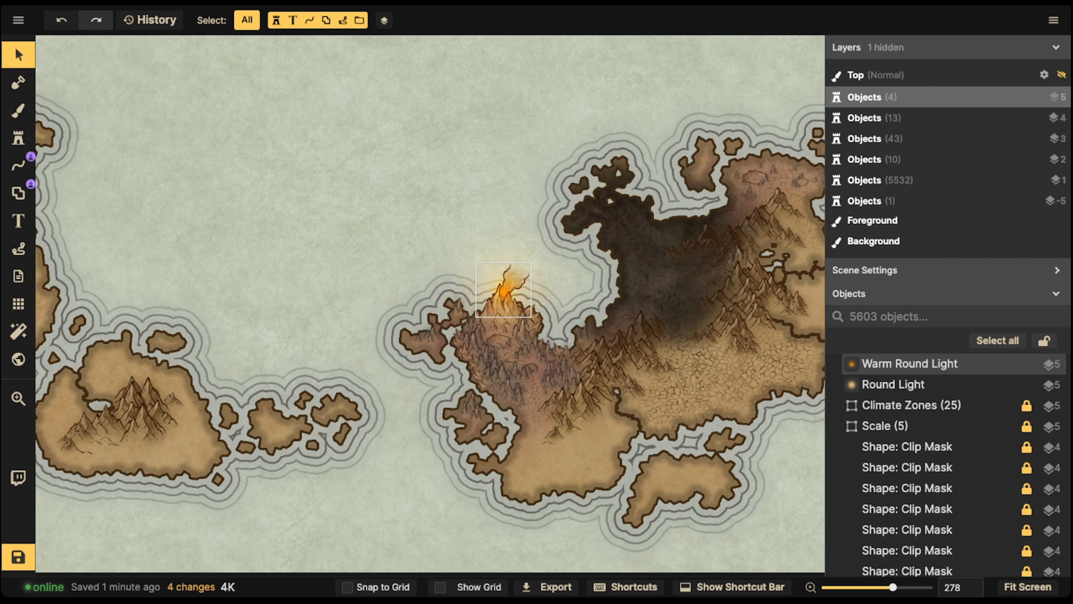
left_click(894, 384)
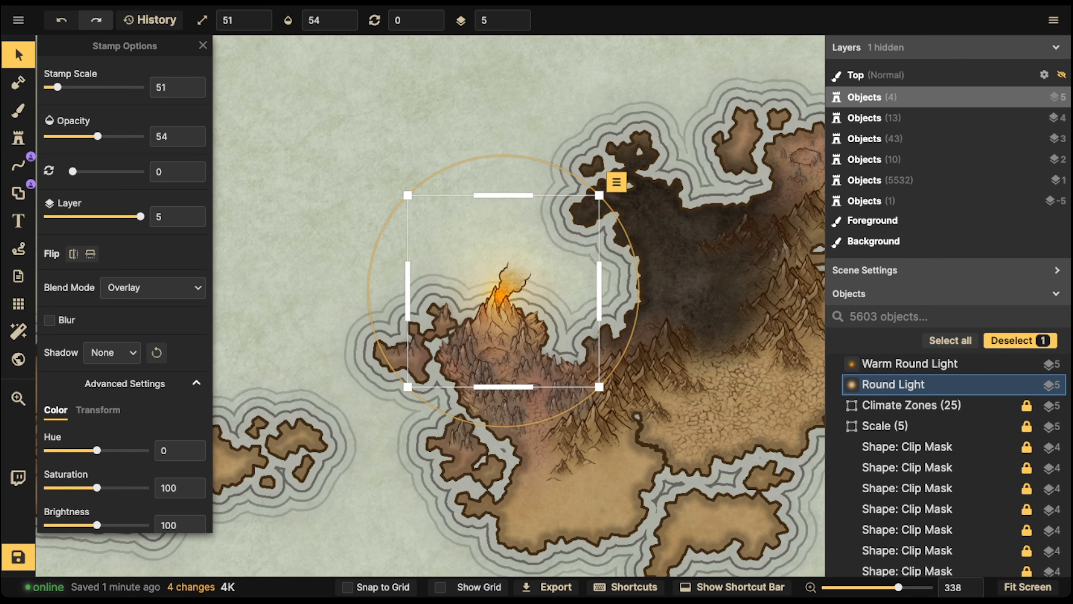
scroll(480, 362, "up", 7)
left_click(499, 321)
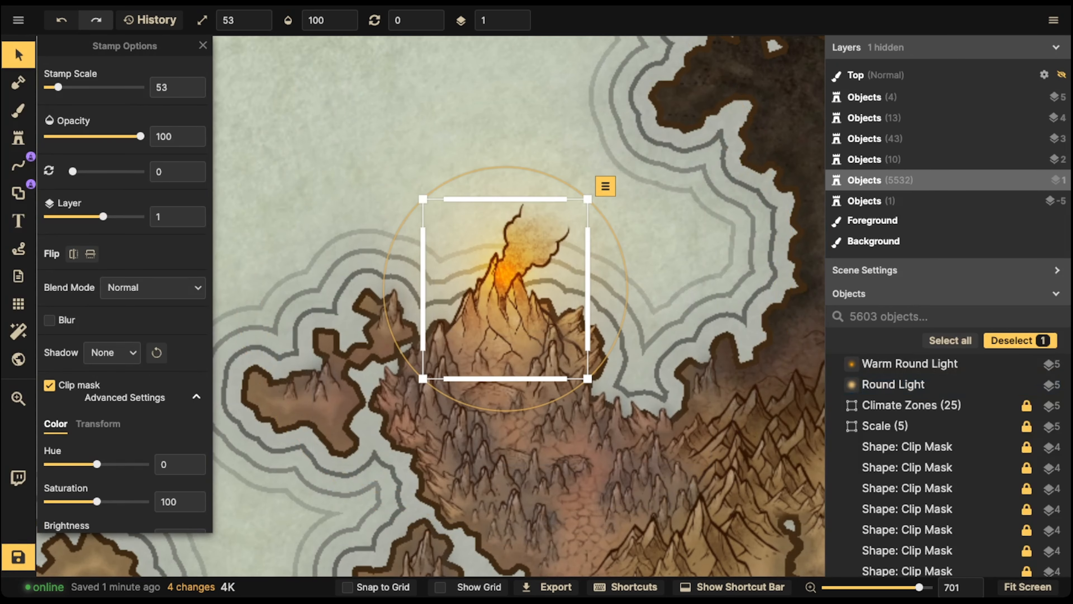
left_click(505, 270)
left_click_drag(532, 245, 553, 220)
left_click_drag(505, 268, 505, 274)
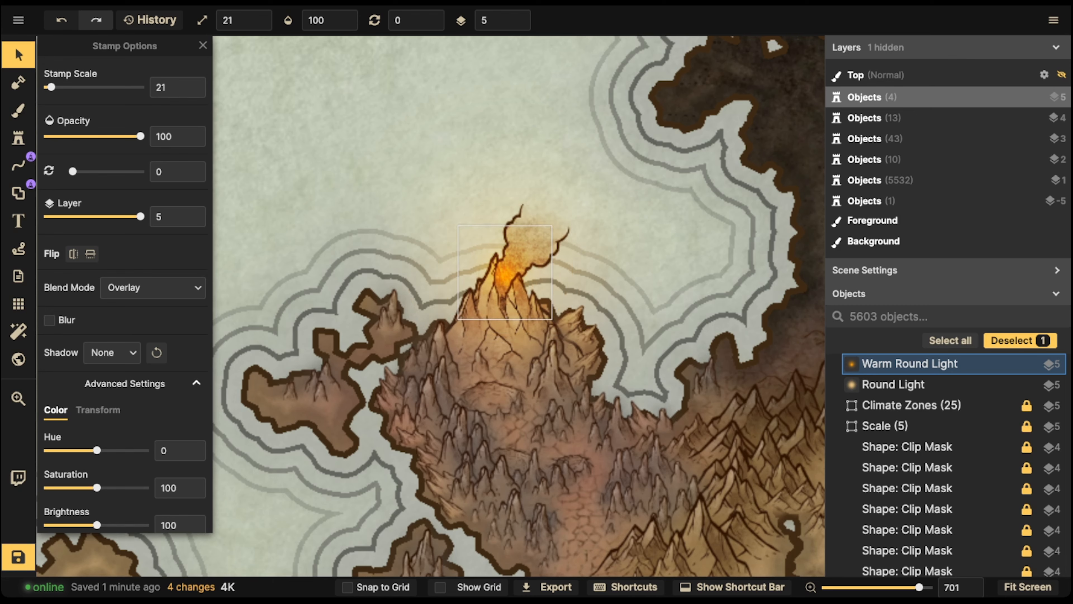
key("Escape")
left_click(505, 275)
key("Escape")
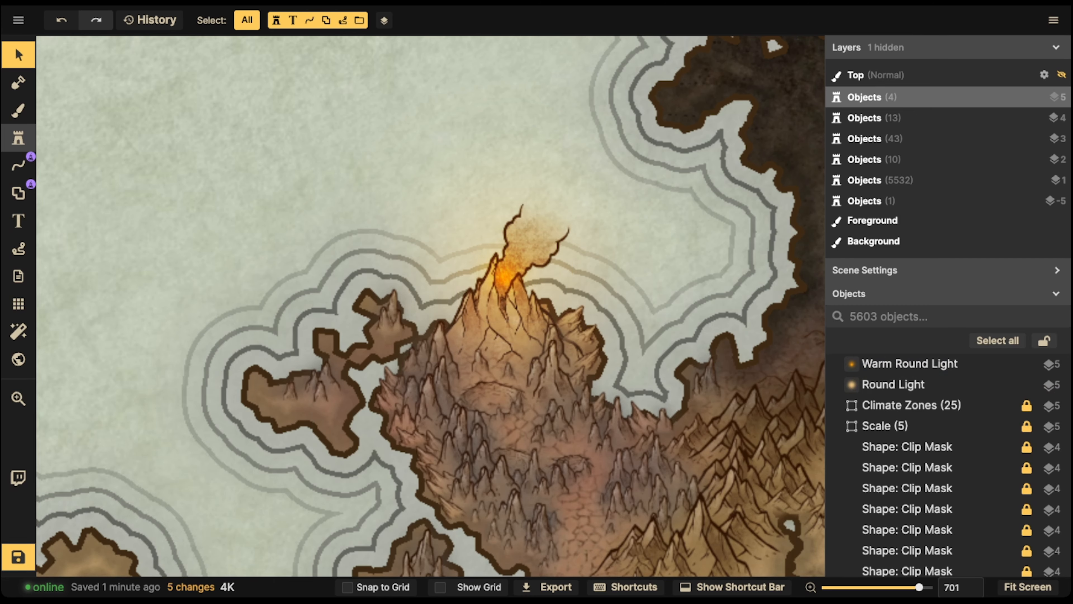
Step: Search the Fantasy Battlemaps stamp pack for "flame"
left_click(18, 139)
key("f")
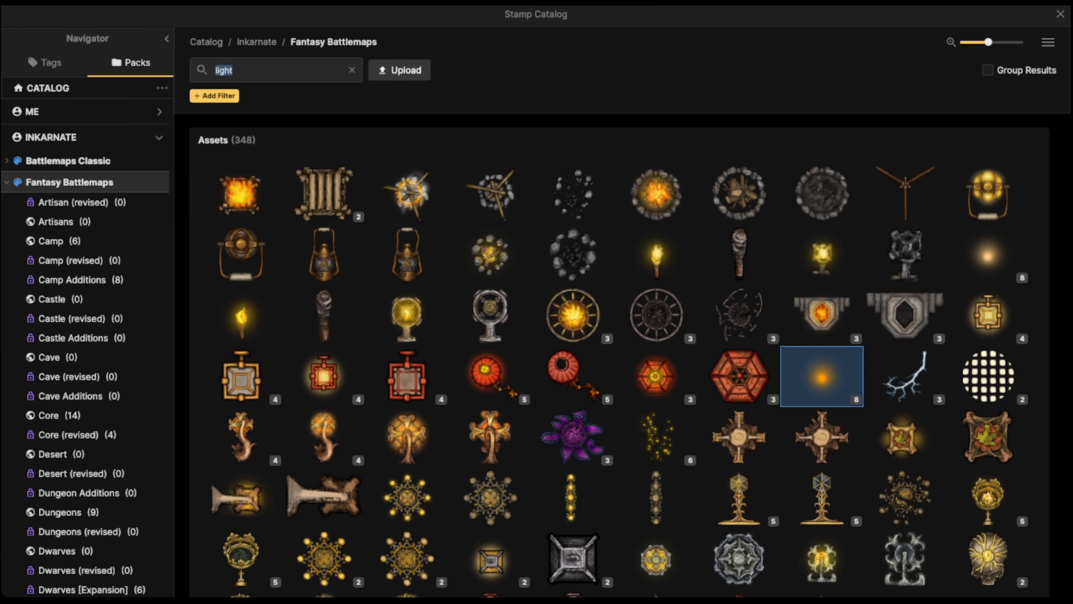
type("flame")
key("Return")
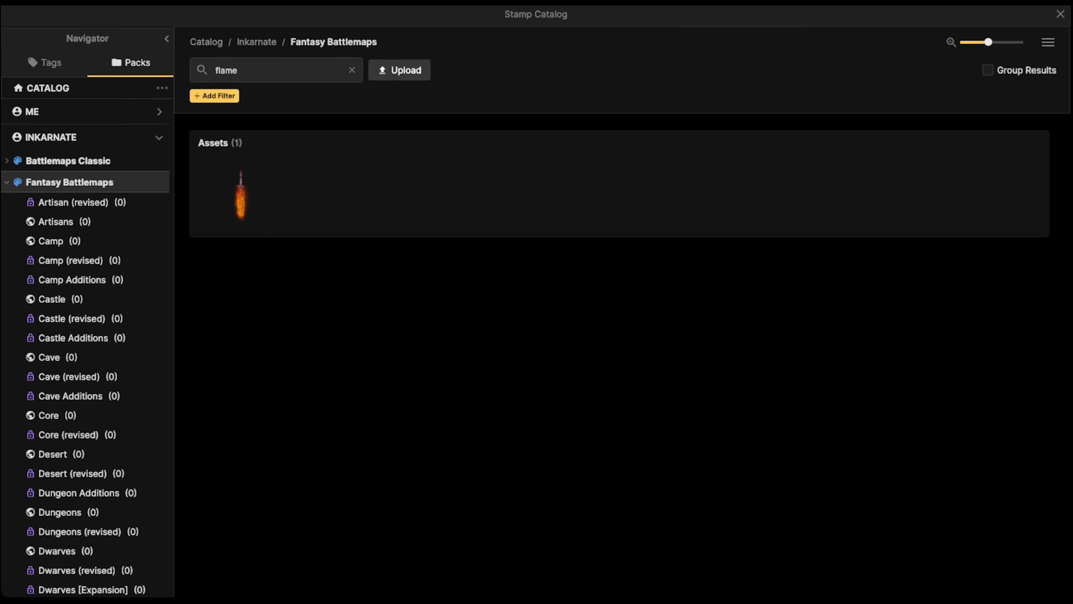
Step: Search the Fantasy Battlemaps stamp pack for "fire" and place a Fire stamp at scale 21 in the sea northwest of the volcano
key("BackSpace")
key("BackSpace")
key("BackSpace")
key("BackSpace")
key("BackSpace")
type("fire")
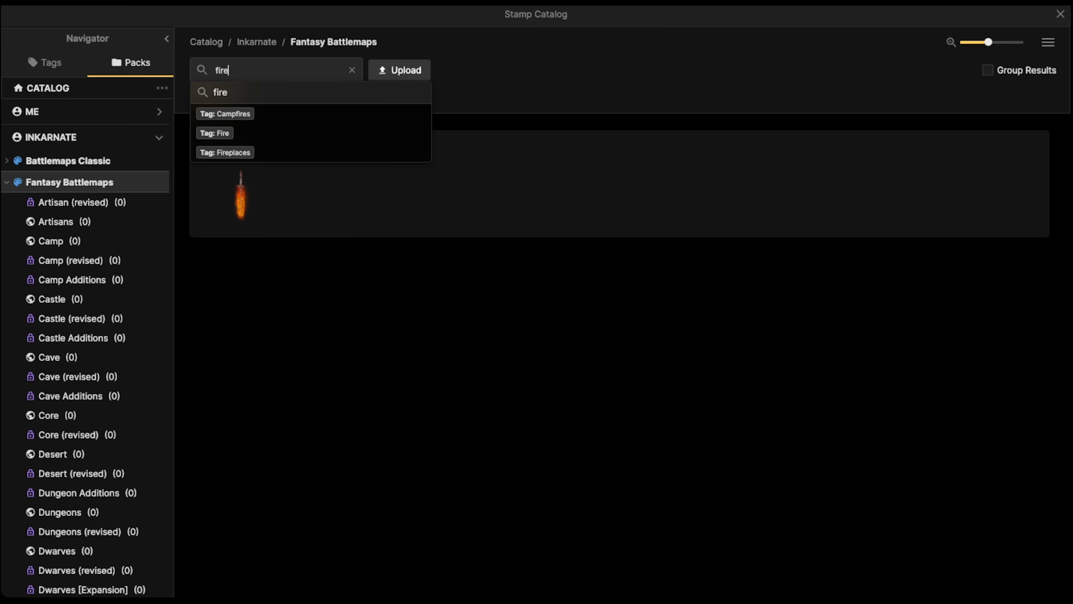
key("Return")
scroll(630, 347, "down", 1)
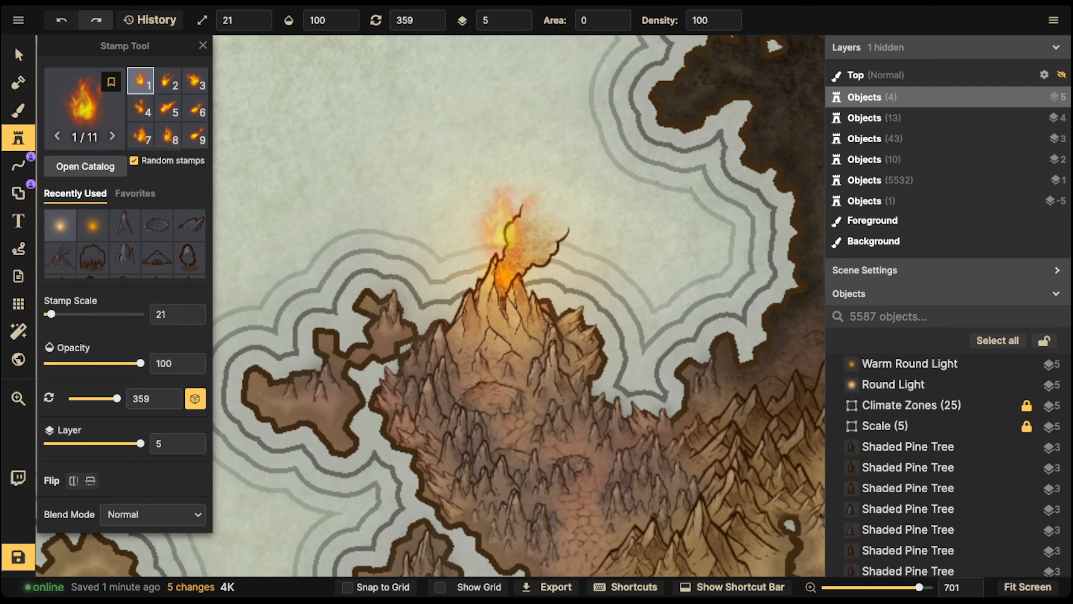
left_click(406, 240)
key("s")
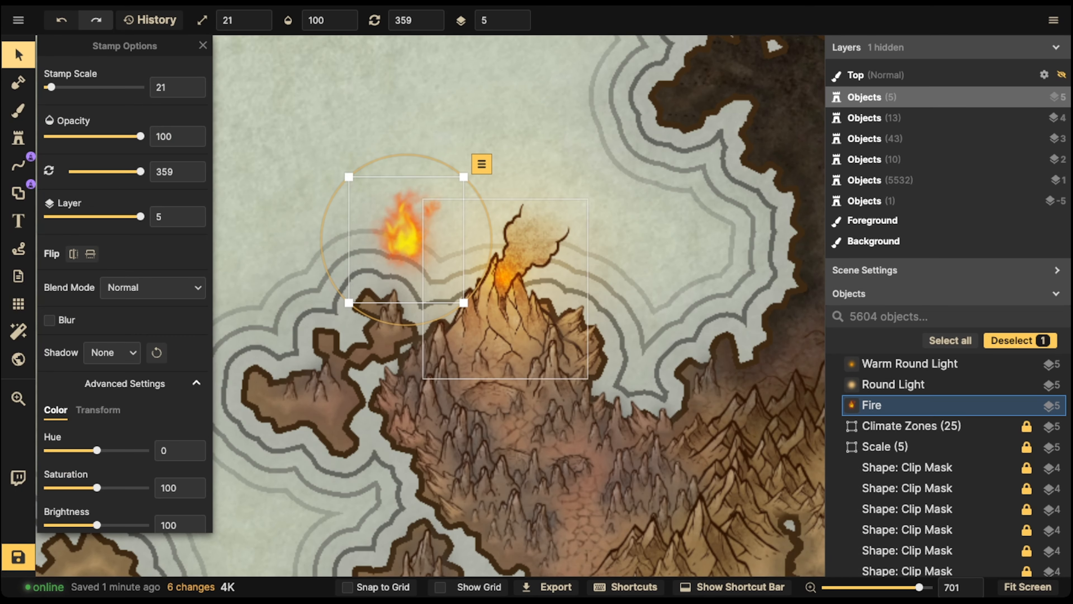
Step: Move the warm and pale round lights into the sea north of the volcano, keeping the volcano stamp on its peninsula
left_click(505, 296)
left_click_drag(505, 296, 321, 189)
left_click(502, 274)
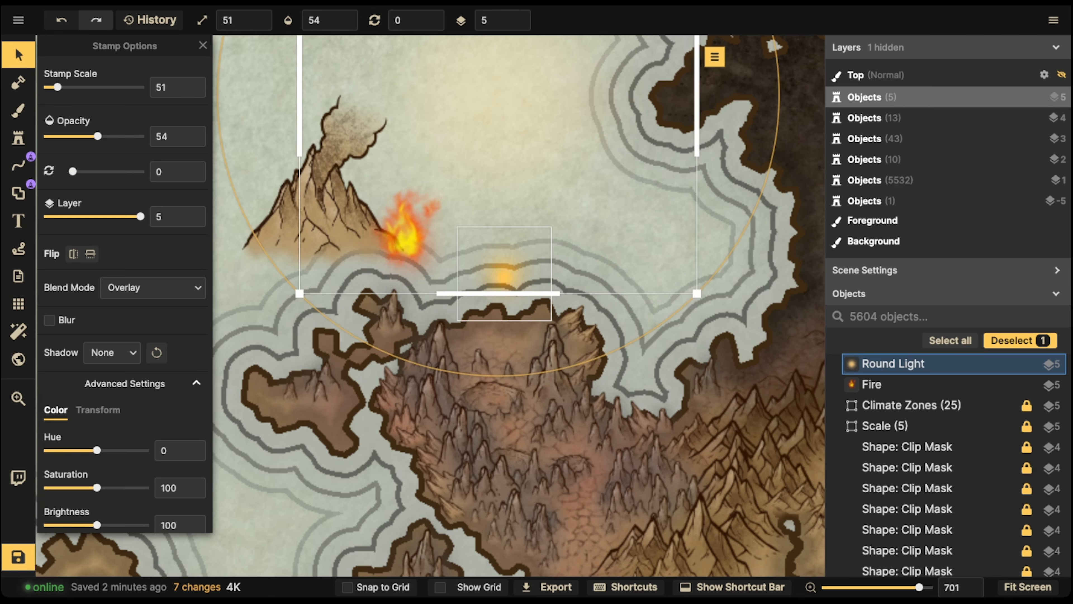
left_click_drag(502, 275, 497, 120)
left_click_drag(323, 199, 506, 295)
Step: Try the Fire stamp on the volcano's vent at scale 11 and delete it
left_click(404, 237)
left_click(405, 237)
left_click_drag(404, 237, 509, 257)
scroll(449, 257, "down", 4)
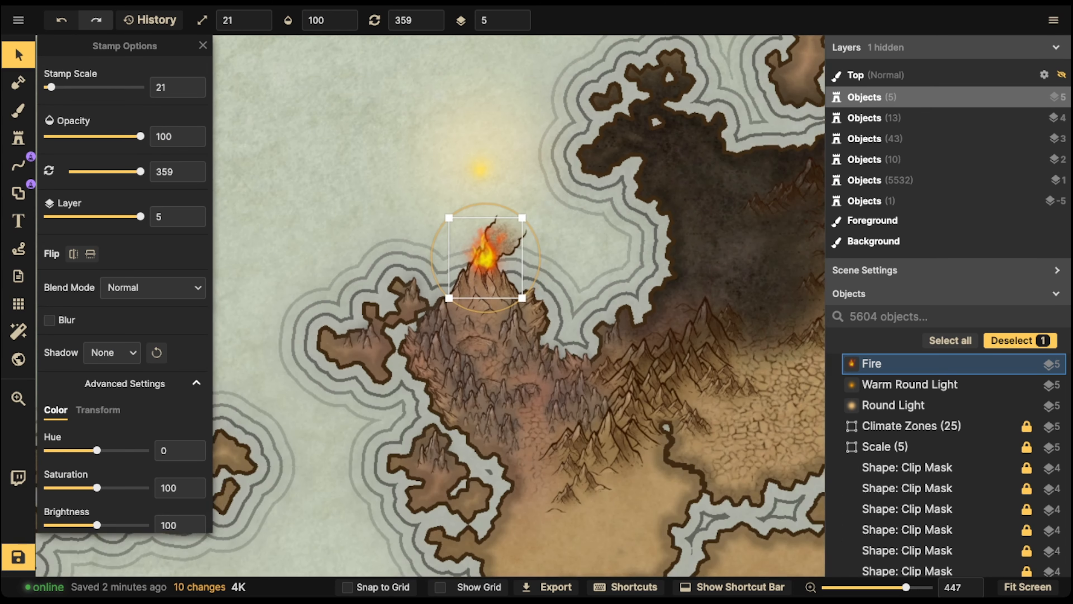
scroll(386, 235, "up", 2)
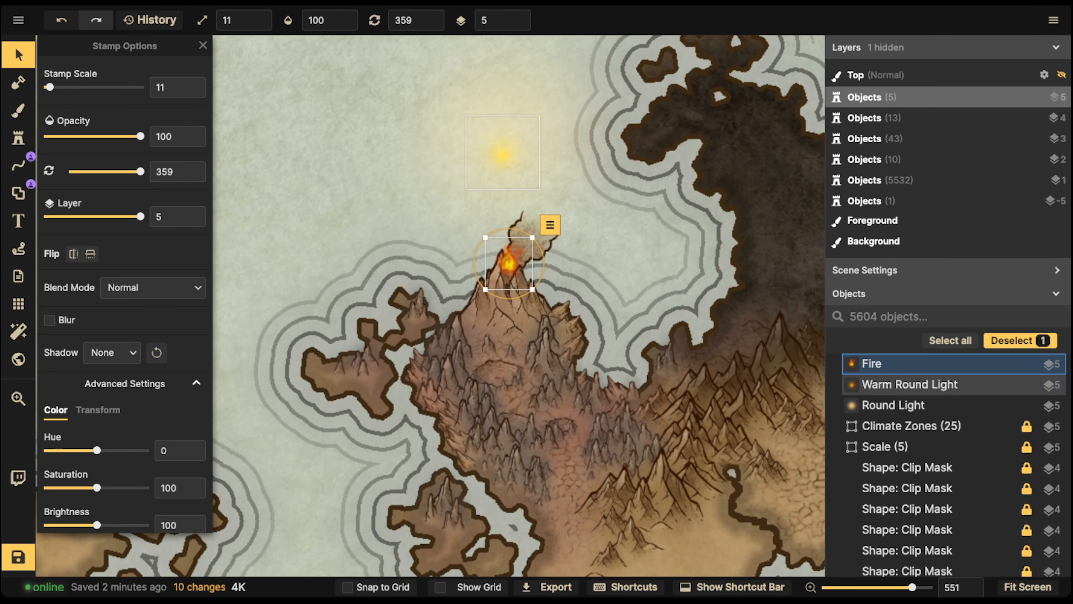
key("Delete")
Step: Move both round lights back onto the volcano together, and centre the Warm Round Light on the vent at scale 19
left_click(503, 154)
left_click(502, 155, "shift")
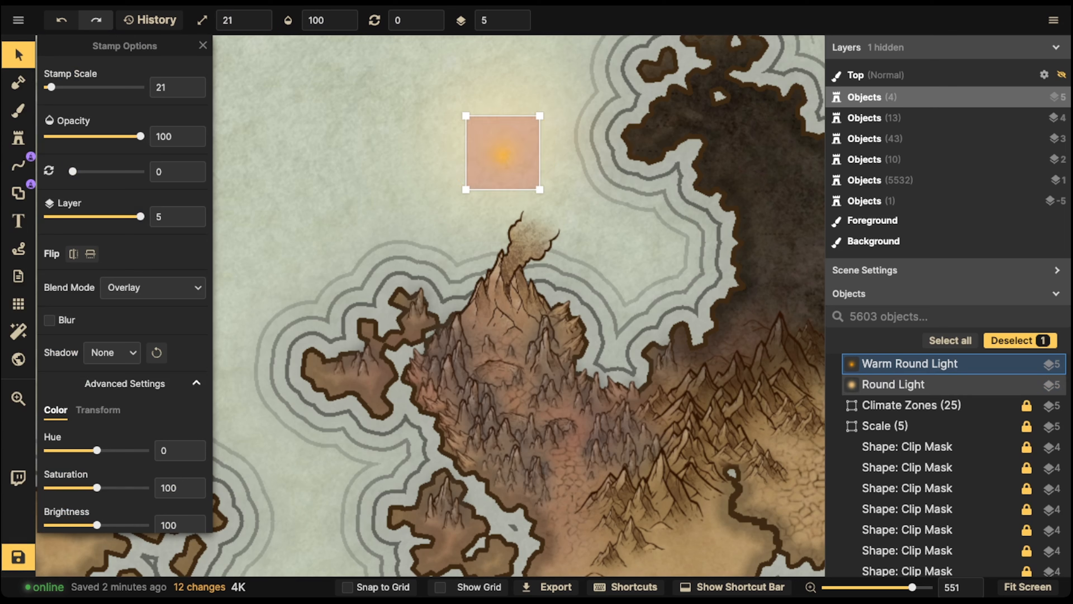
left_click_drag(503, 155, 505, 263)
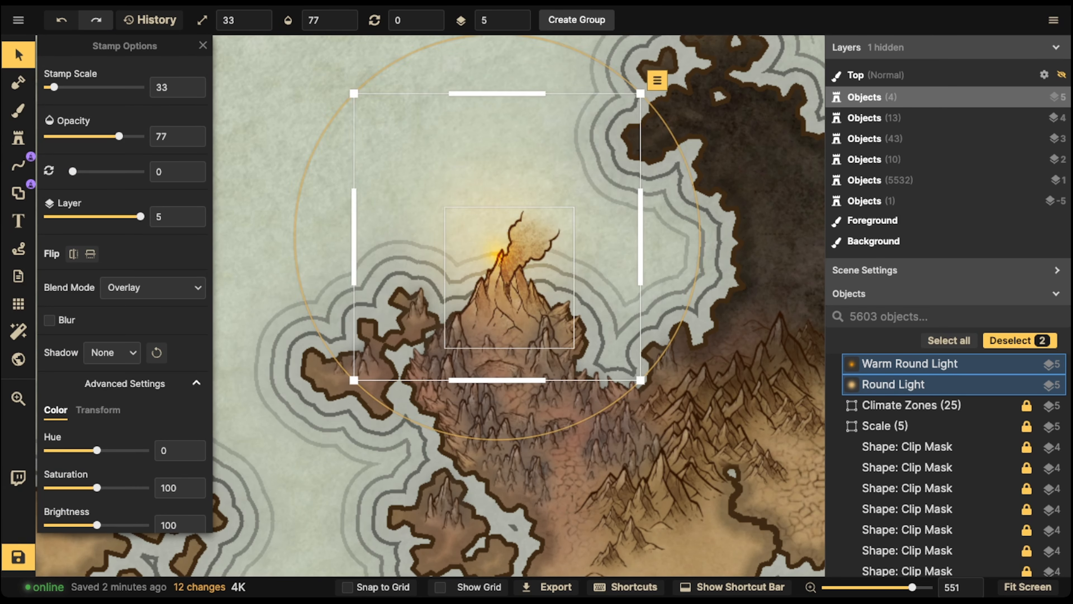
key("Escape")
left_click(507, 273)
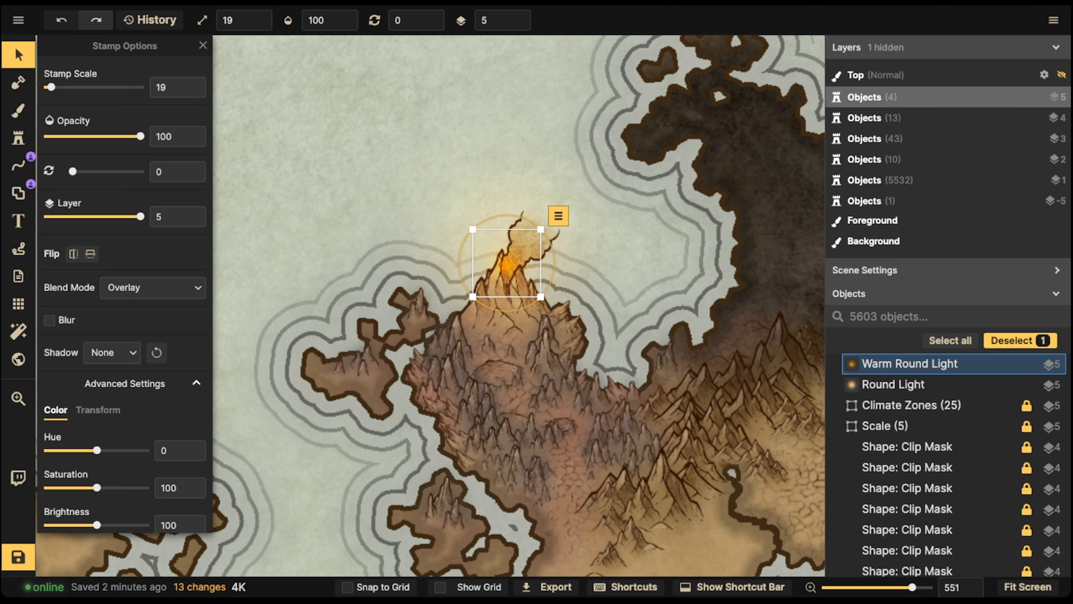